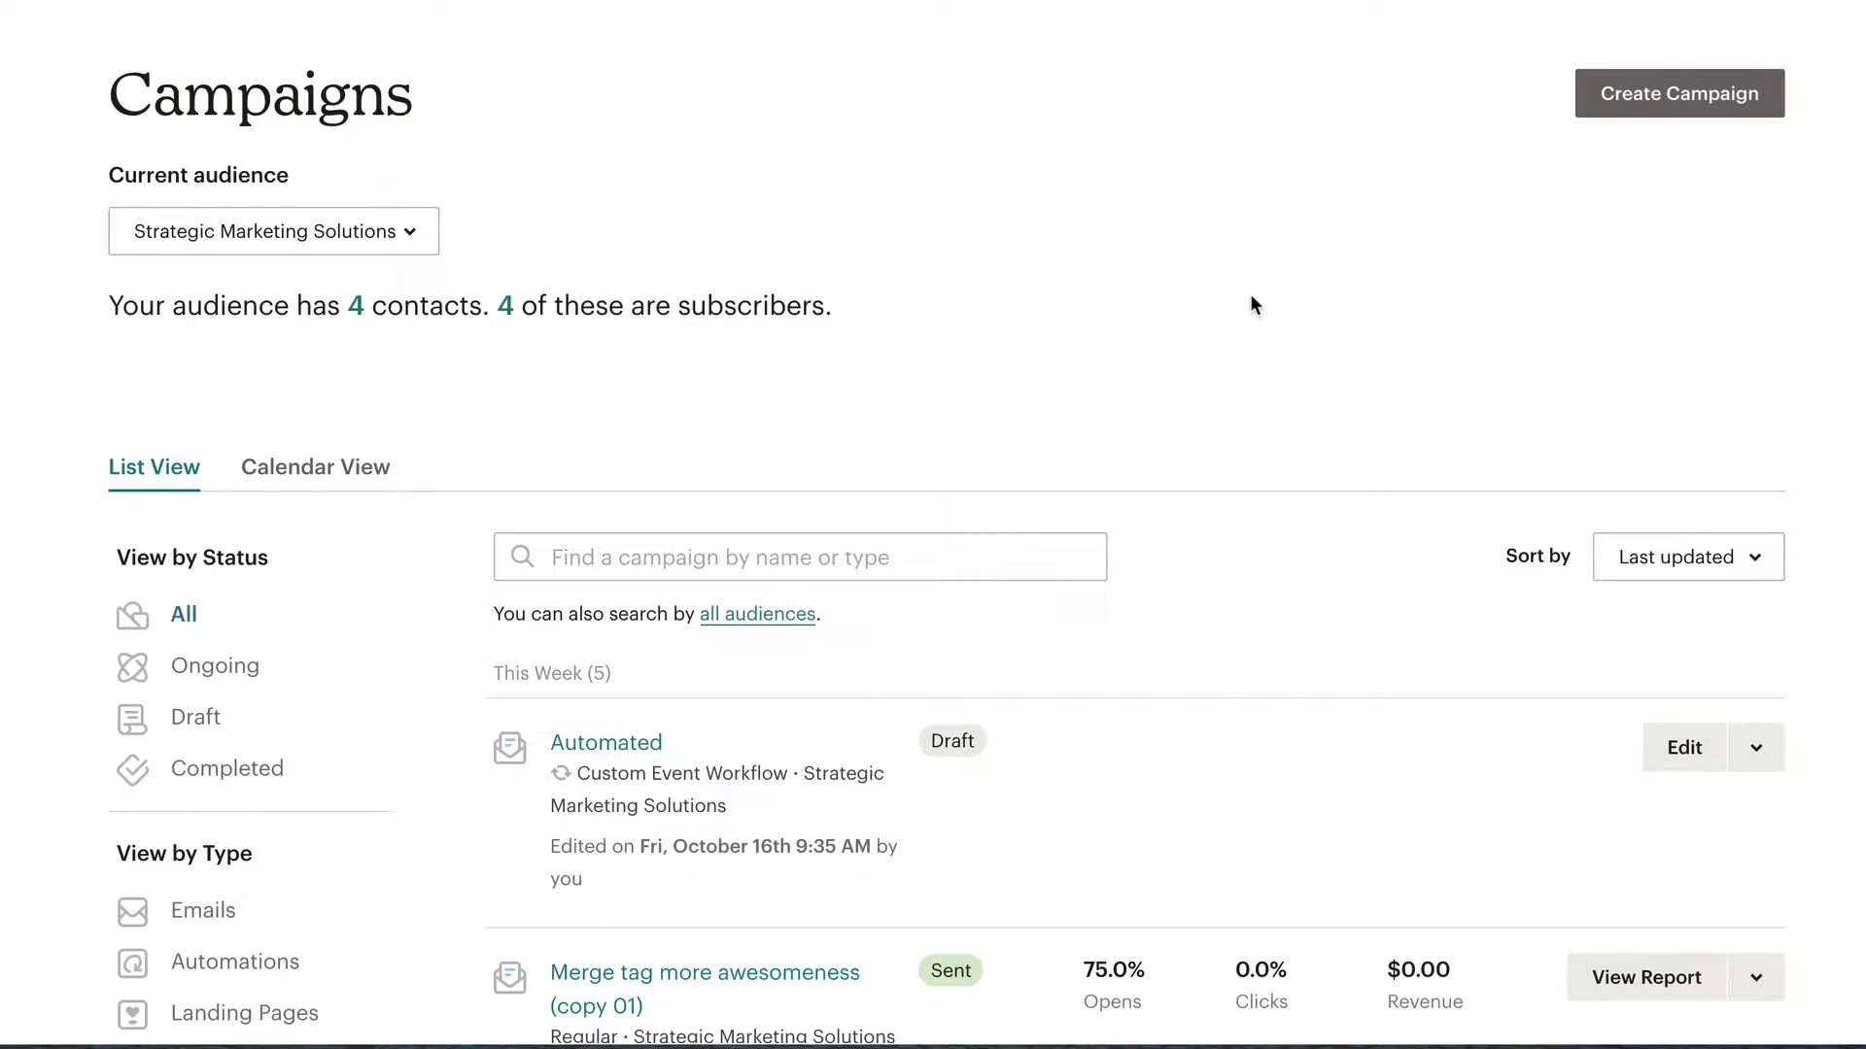
# Create a new email campaign named 'poll question'.
pyautogui.click(1678, 109)
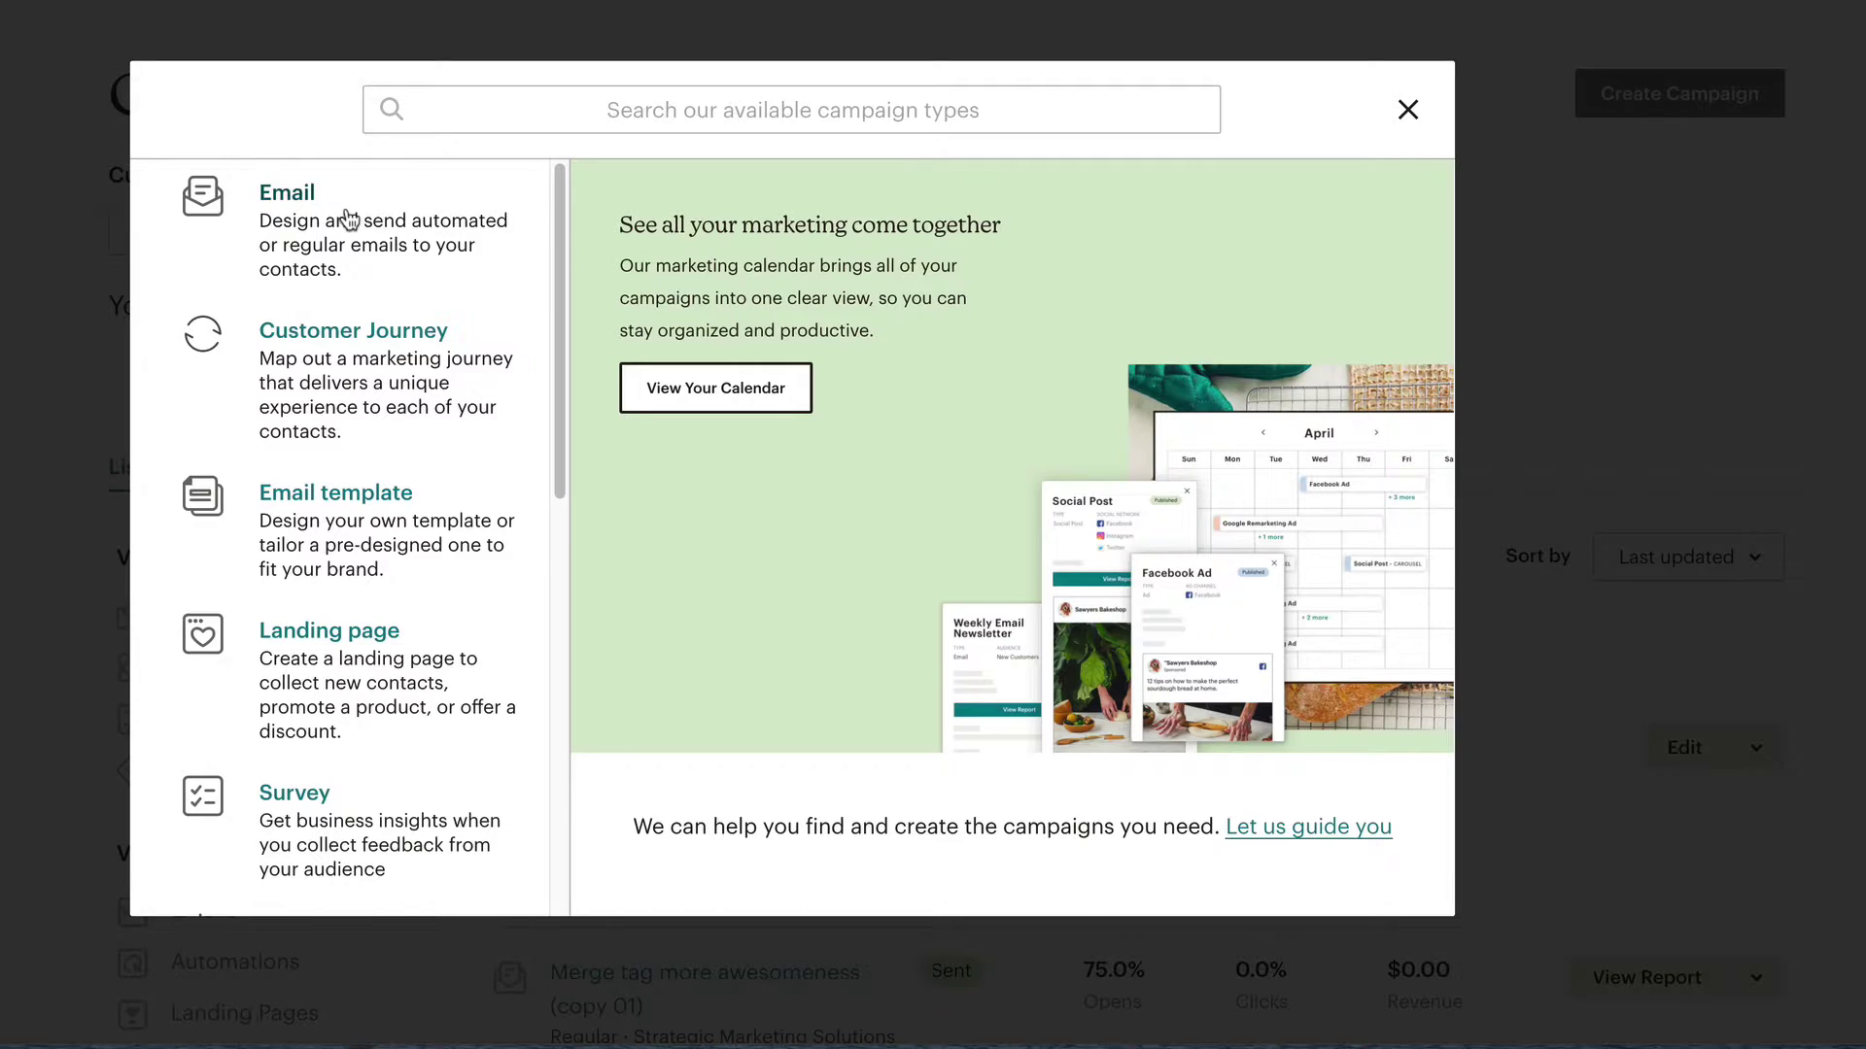
pyautogui.click(350, 220)
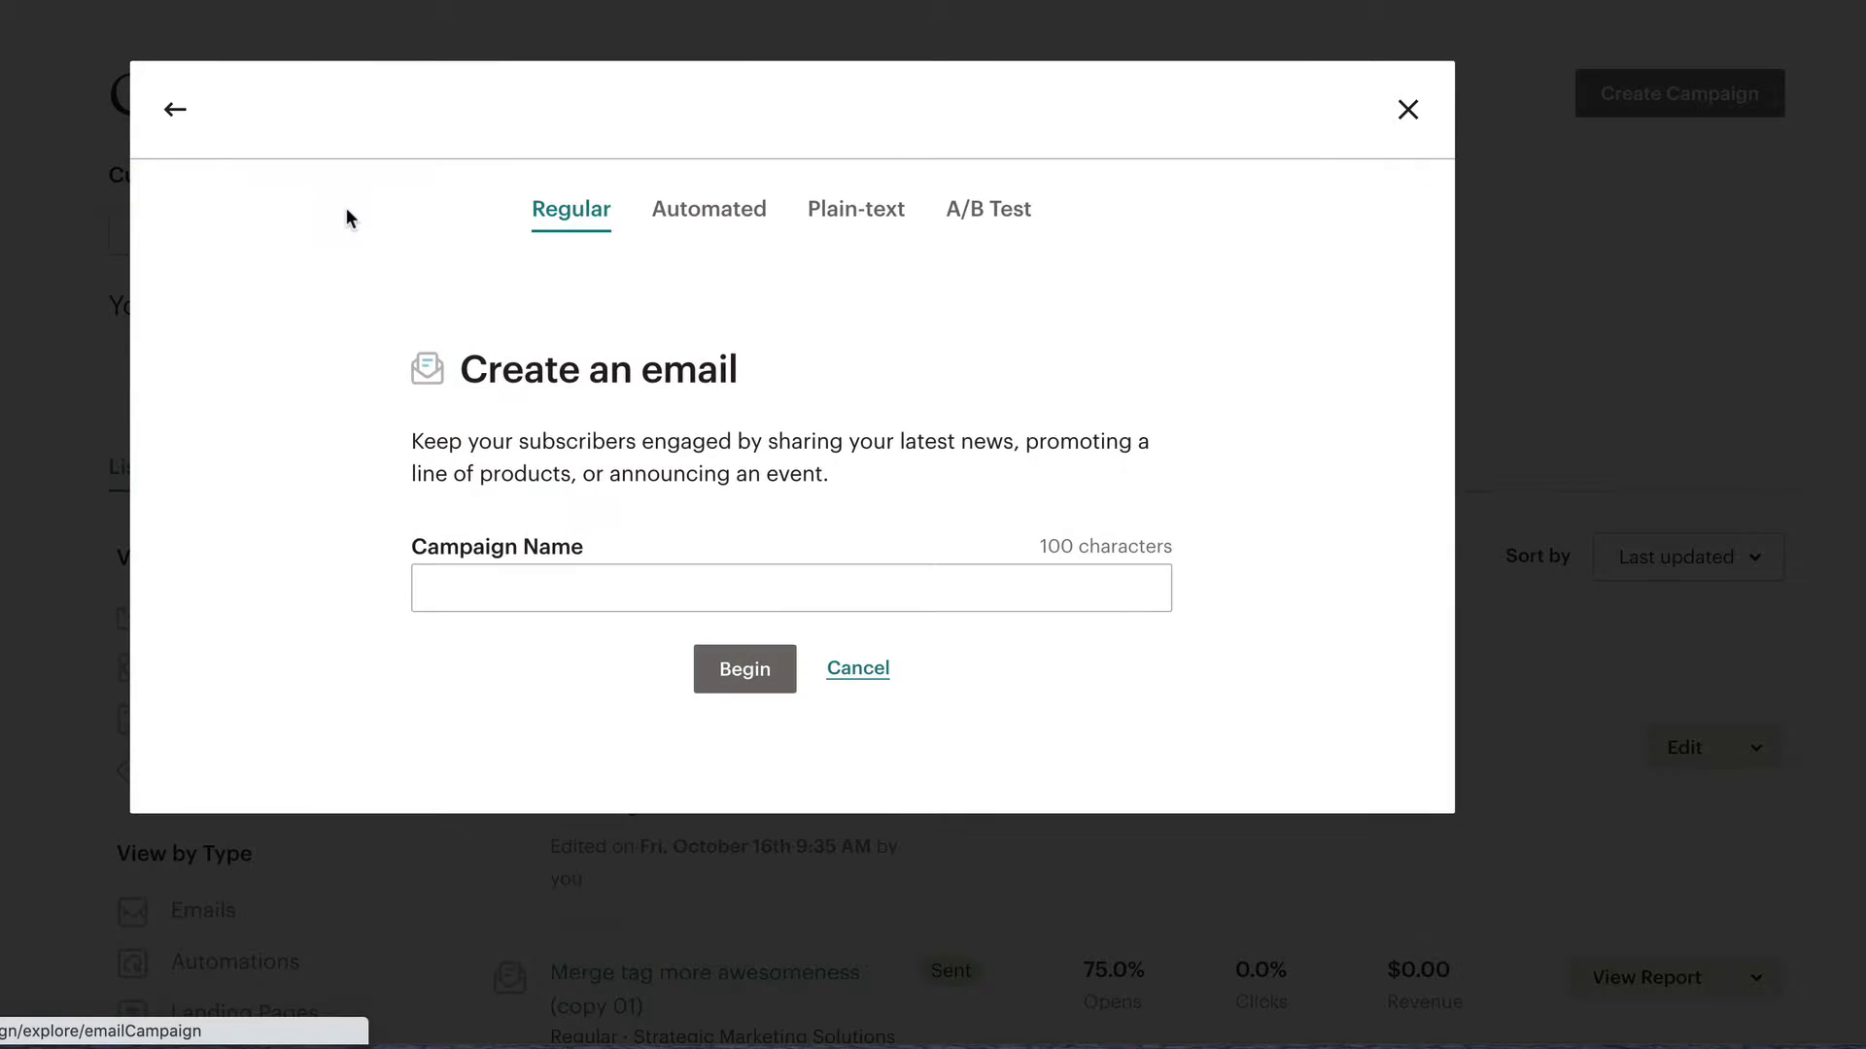
pyautogui.click(550, 575)
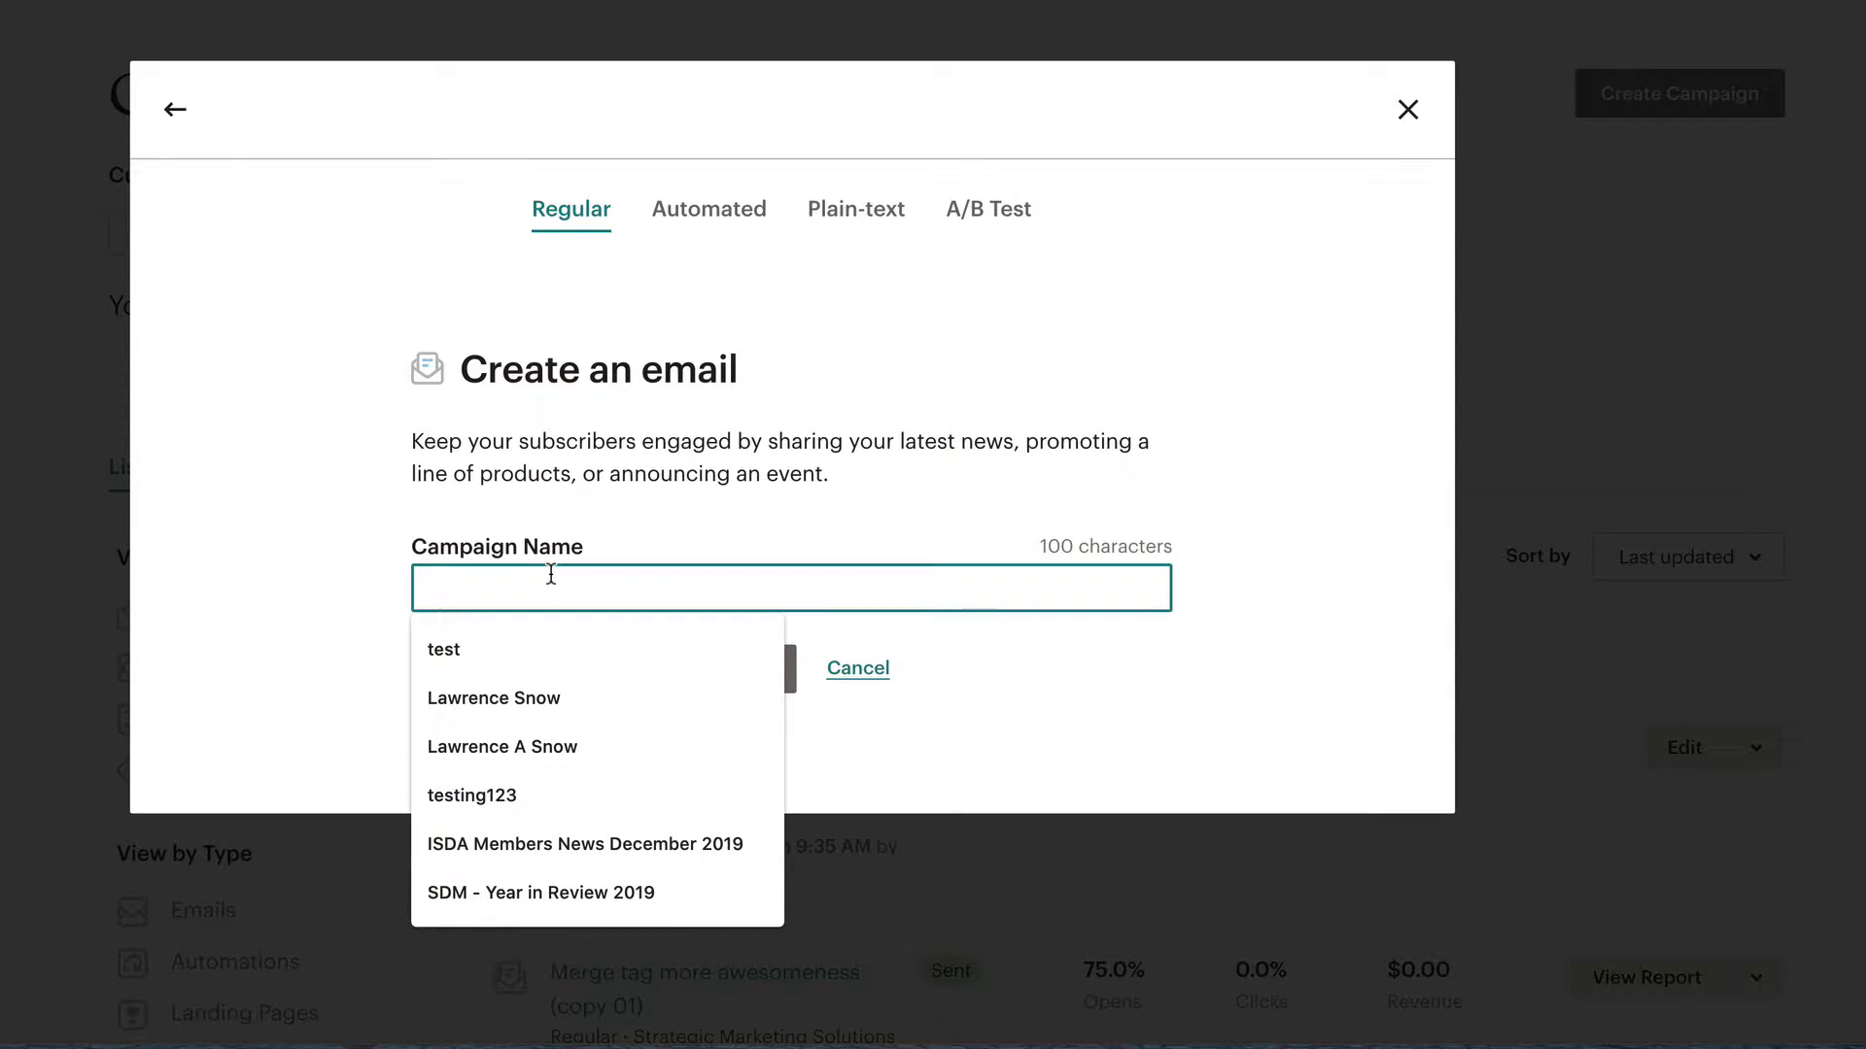
pyautogui.write('poll')
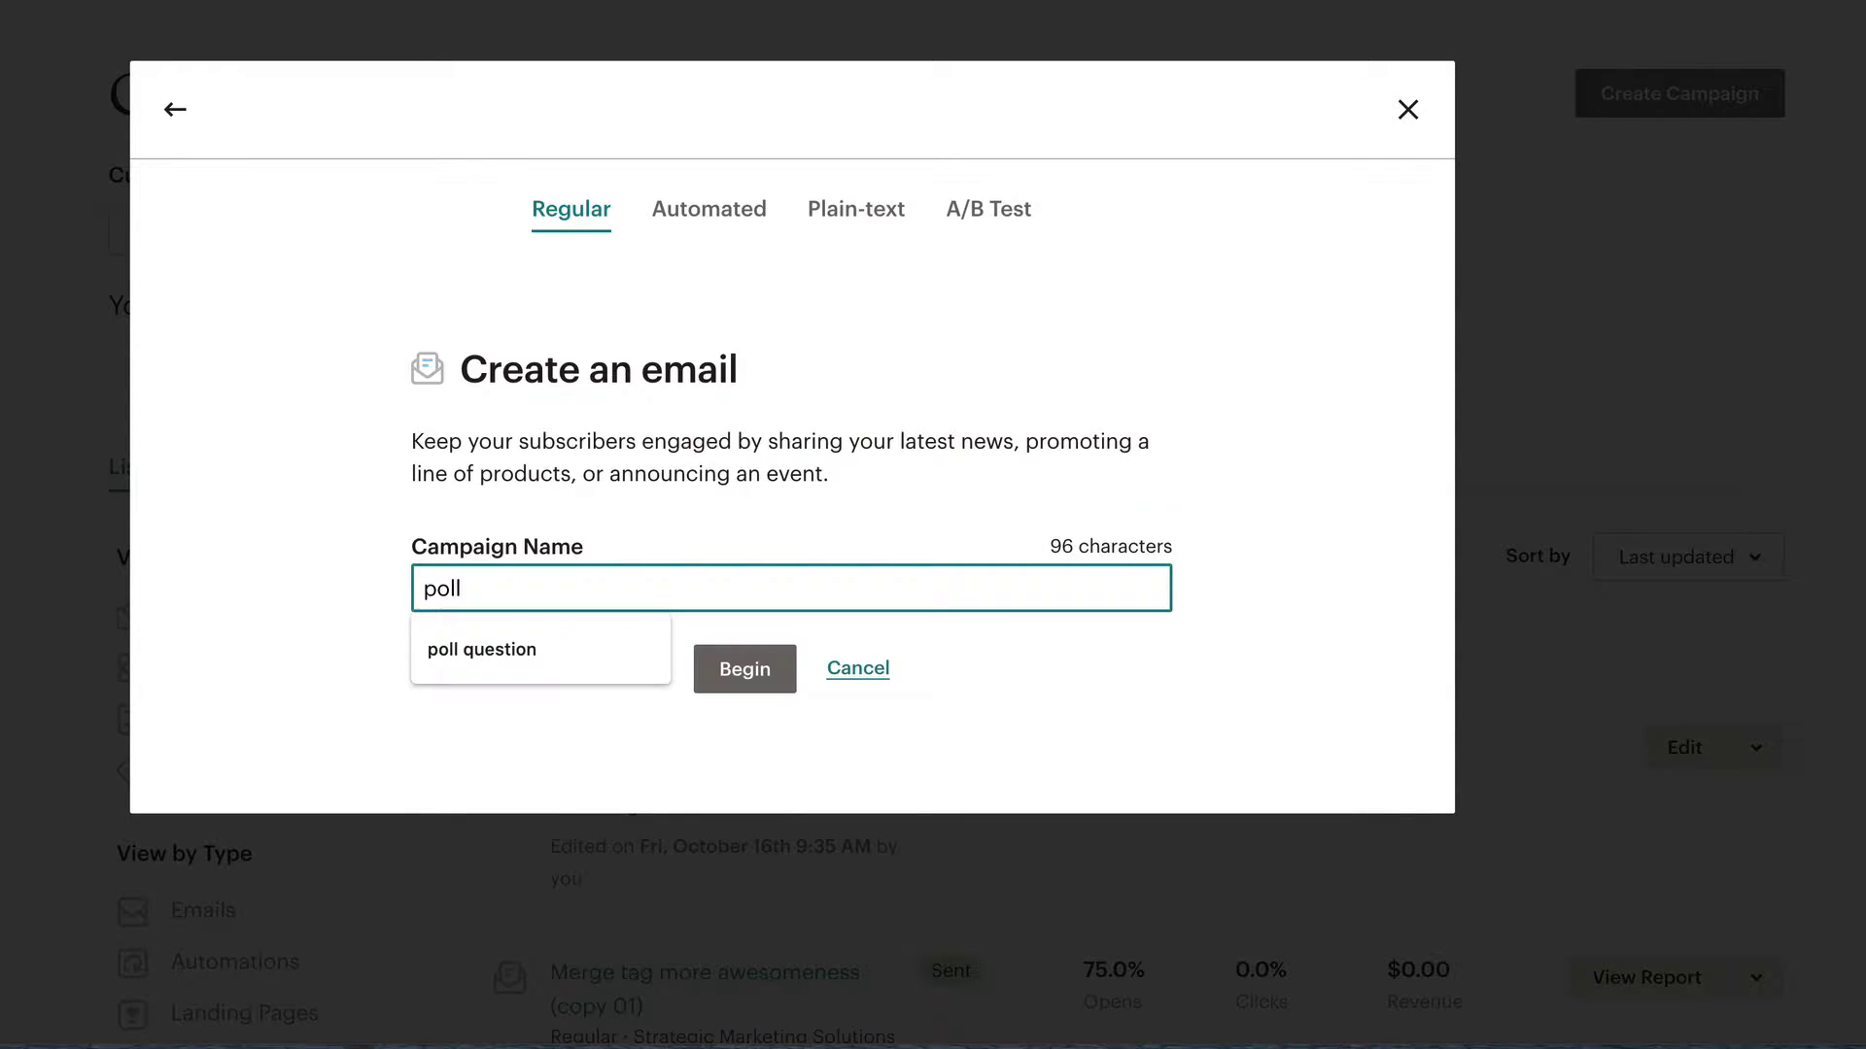
pyautogui.click(534, 661)
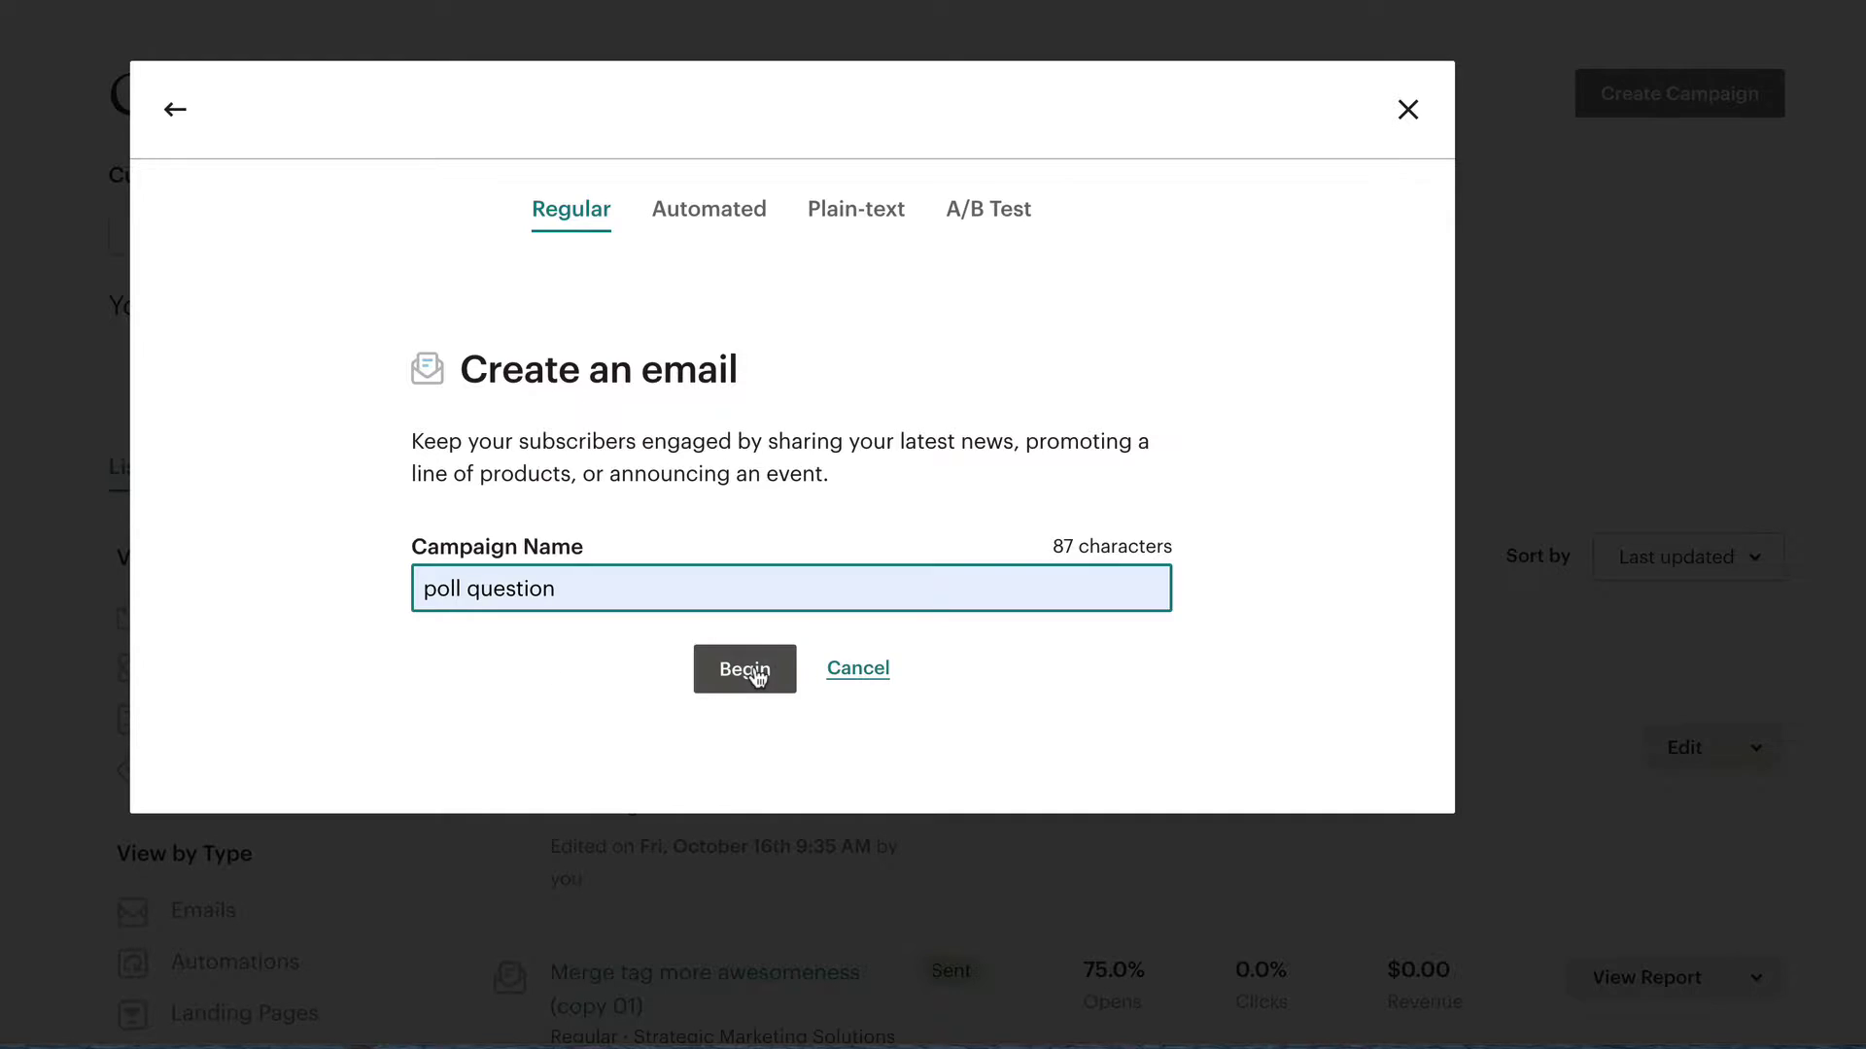
pyautogui.click(757, 673)
# Set the campaign's recipients to the Strategic Marketing Solutions audience.
pyautogui.click(1710, 374)
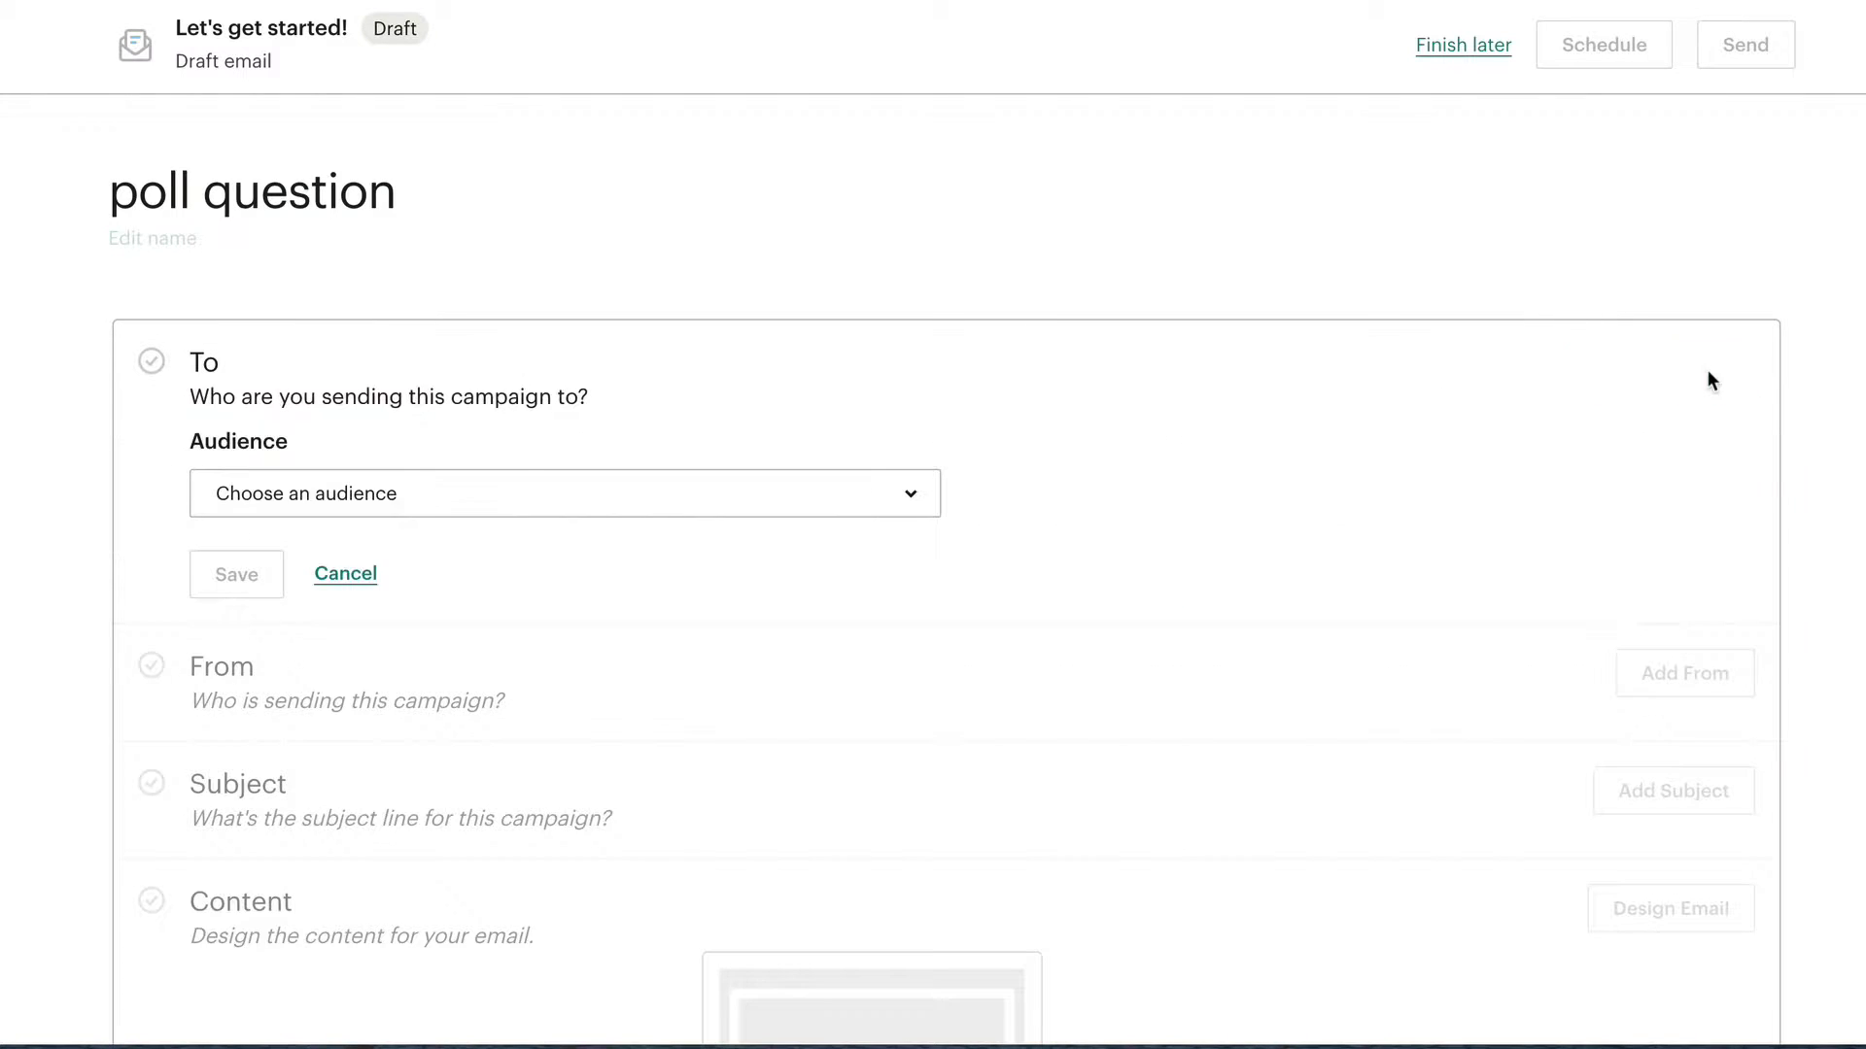
pyautogui.click(917, 506)
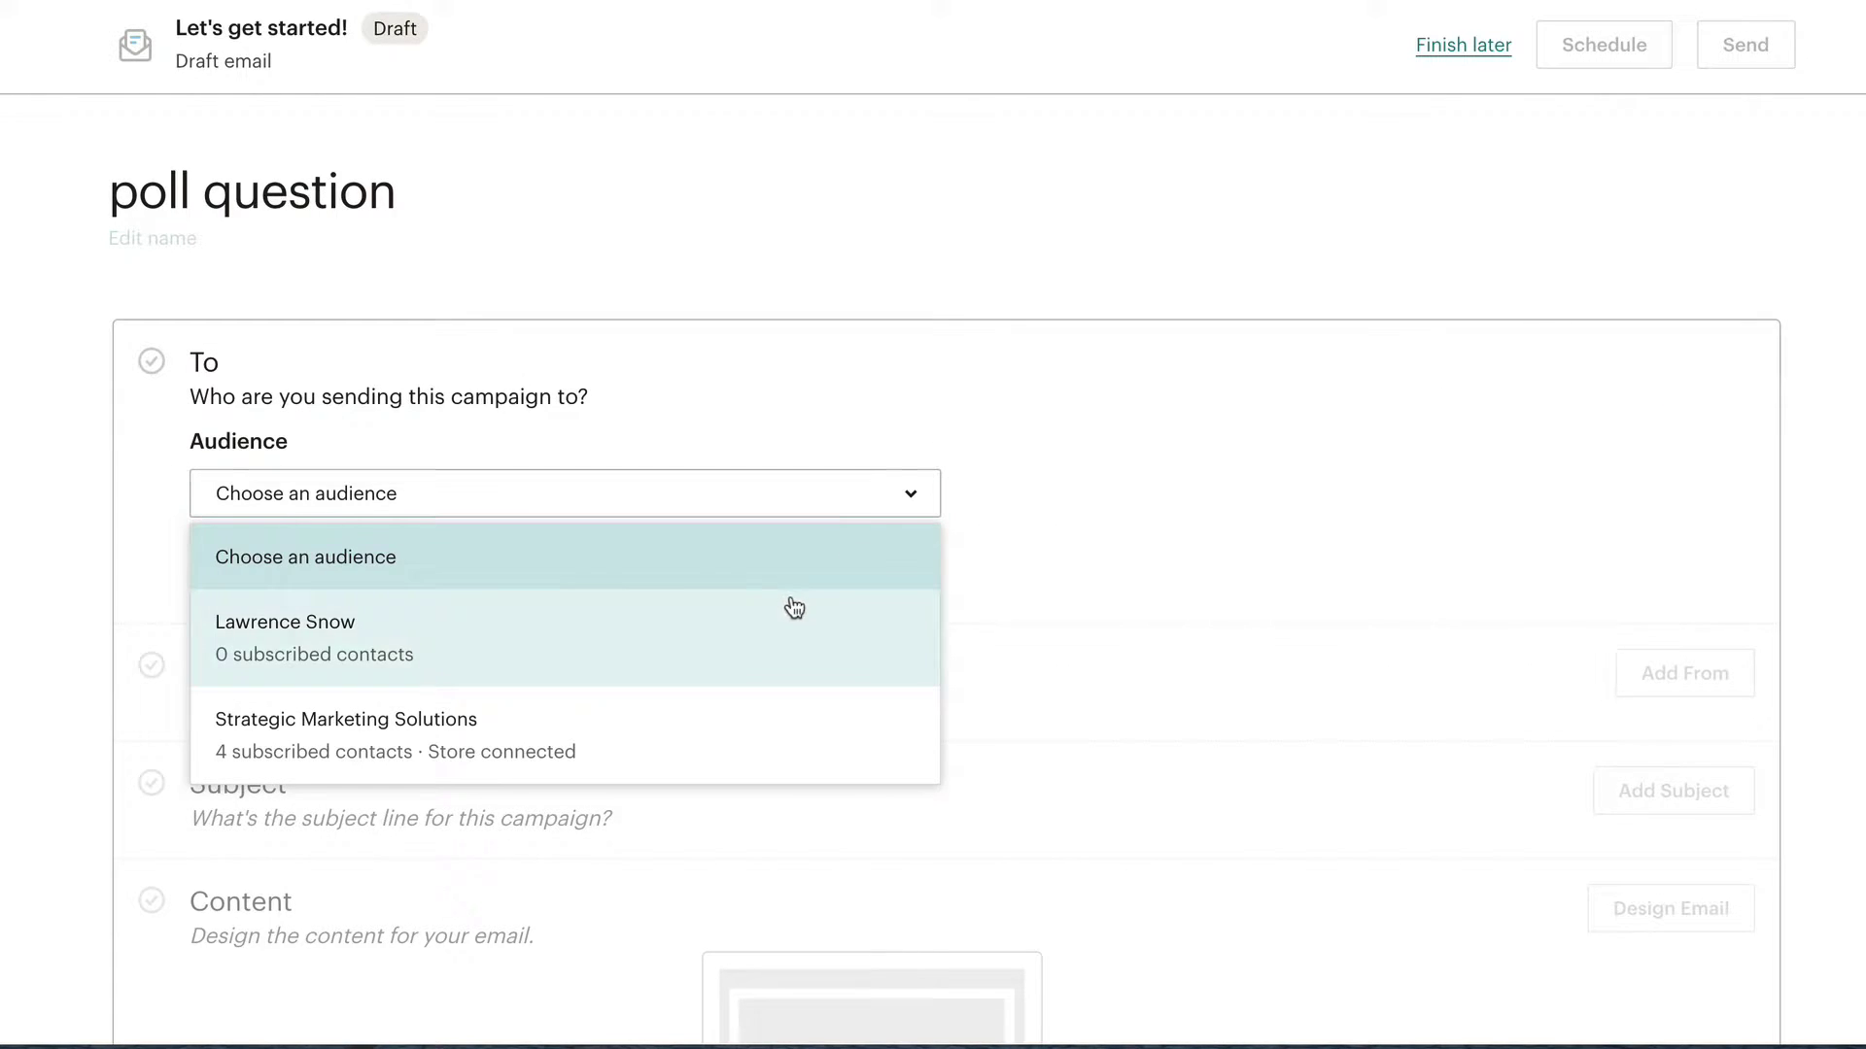
pyautogui.click(587, 754)
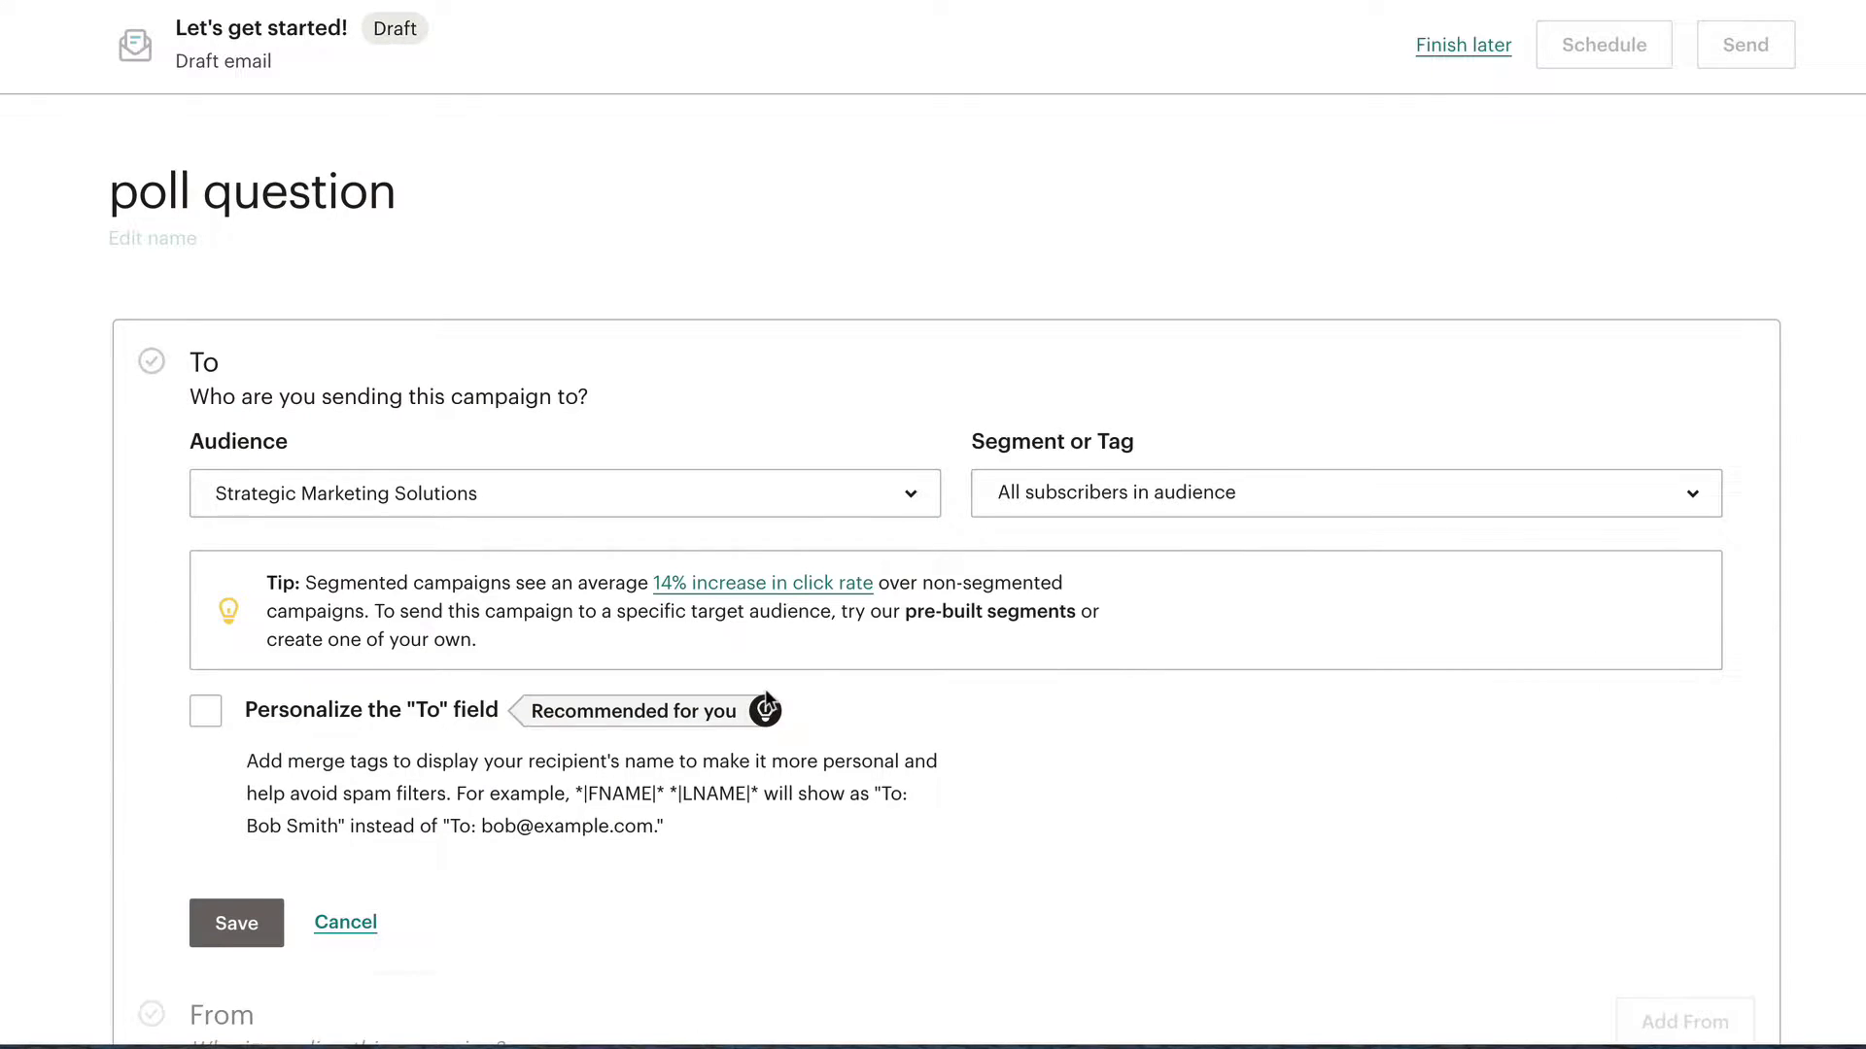
pyautogui.scroll(-2, 765, 688)
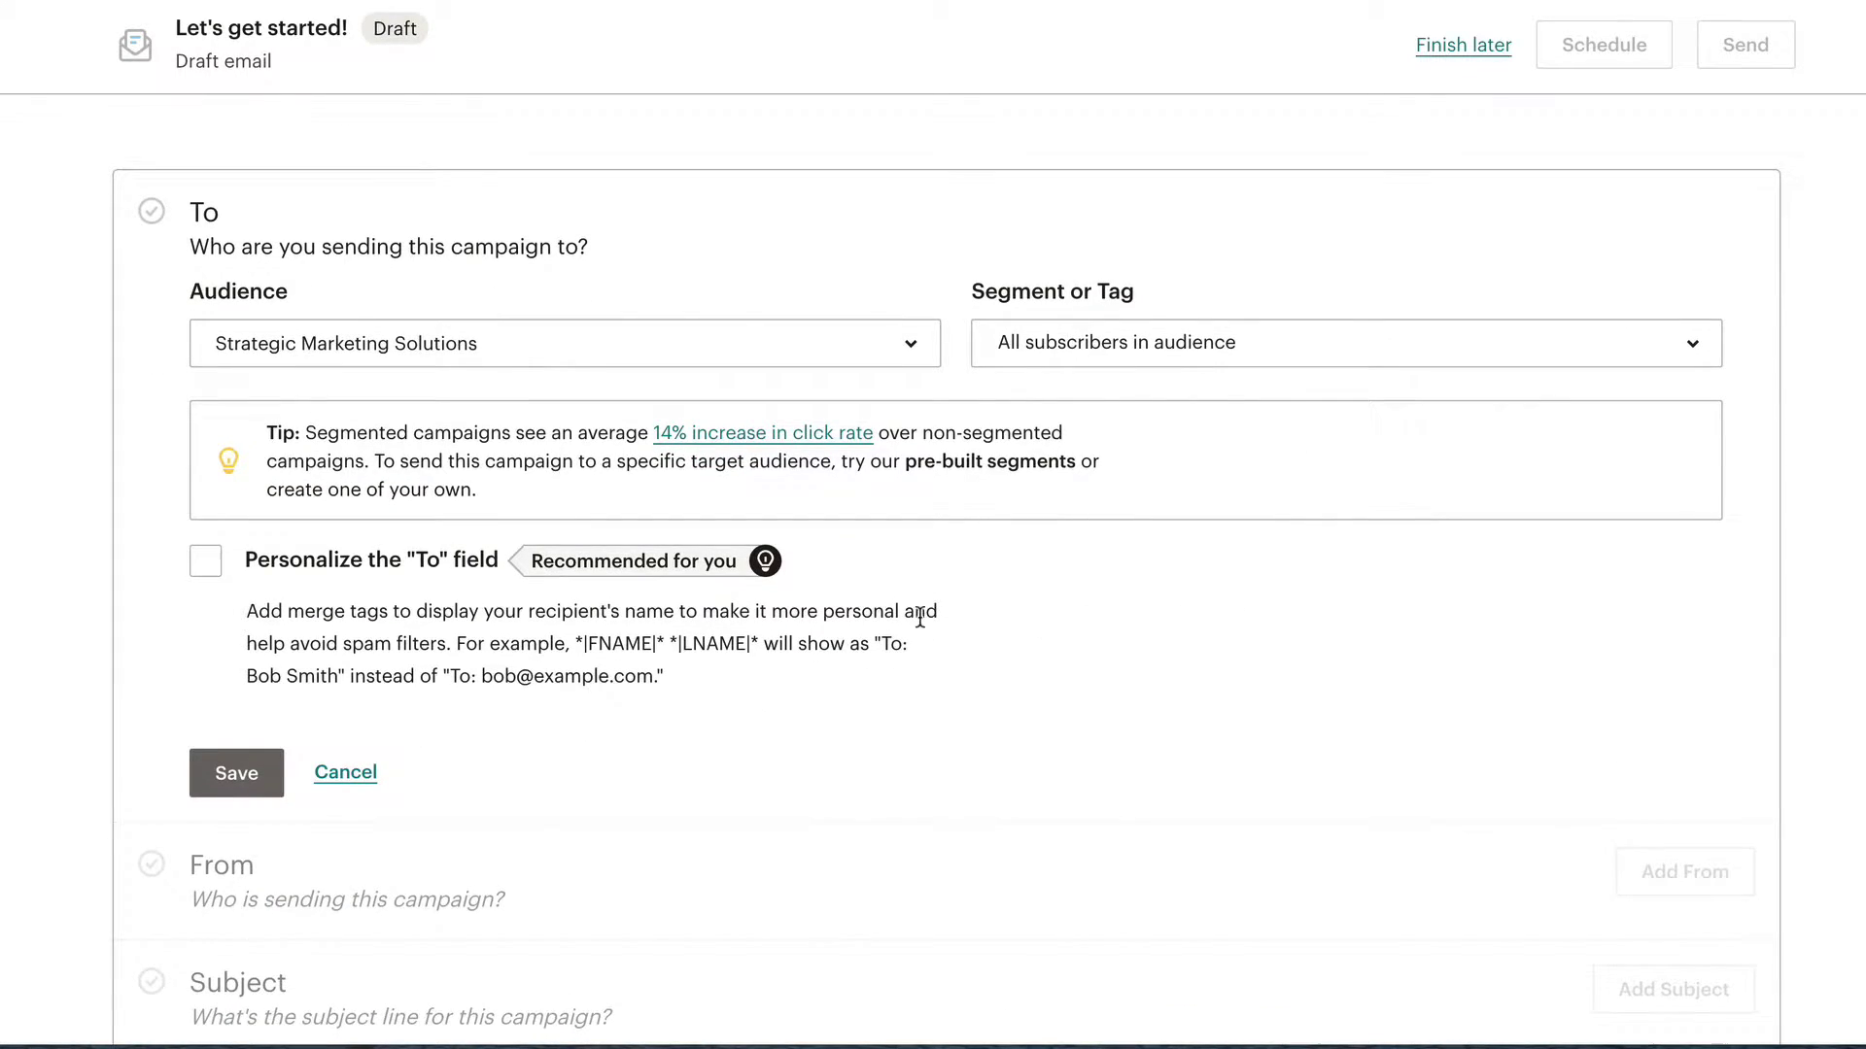
pyautogui.scroll(-2, 919, 618)
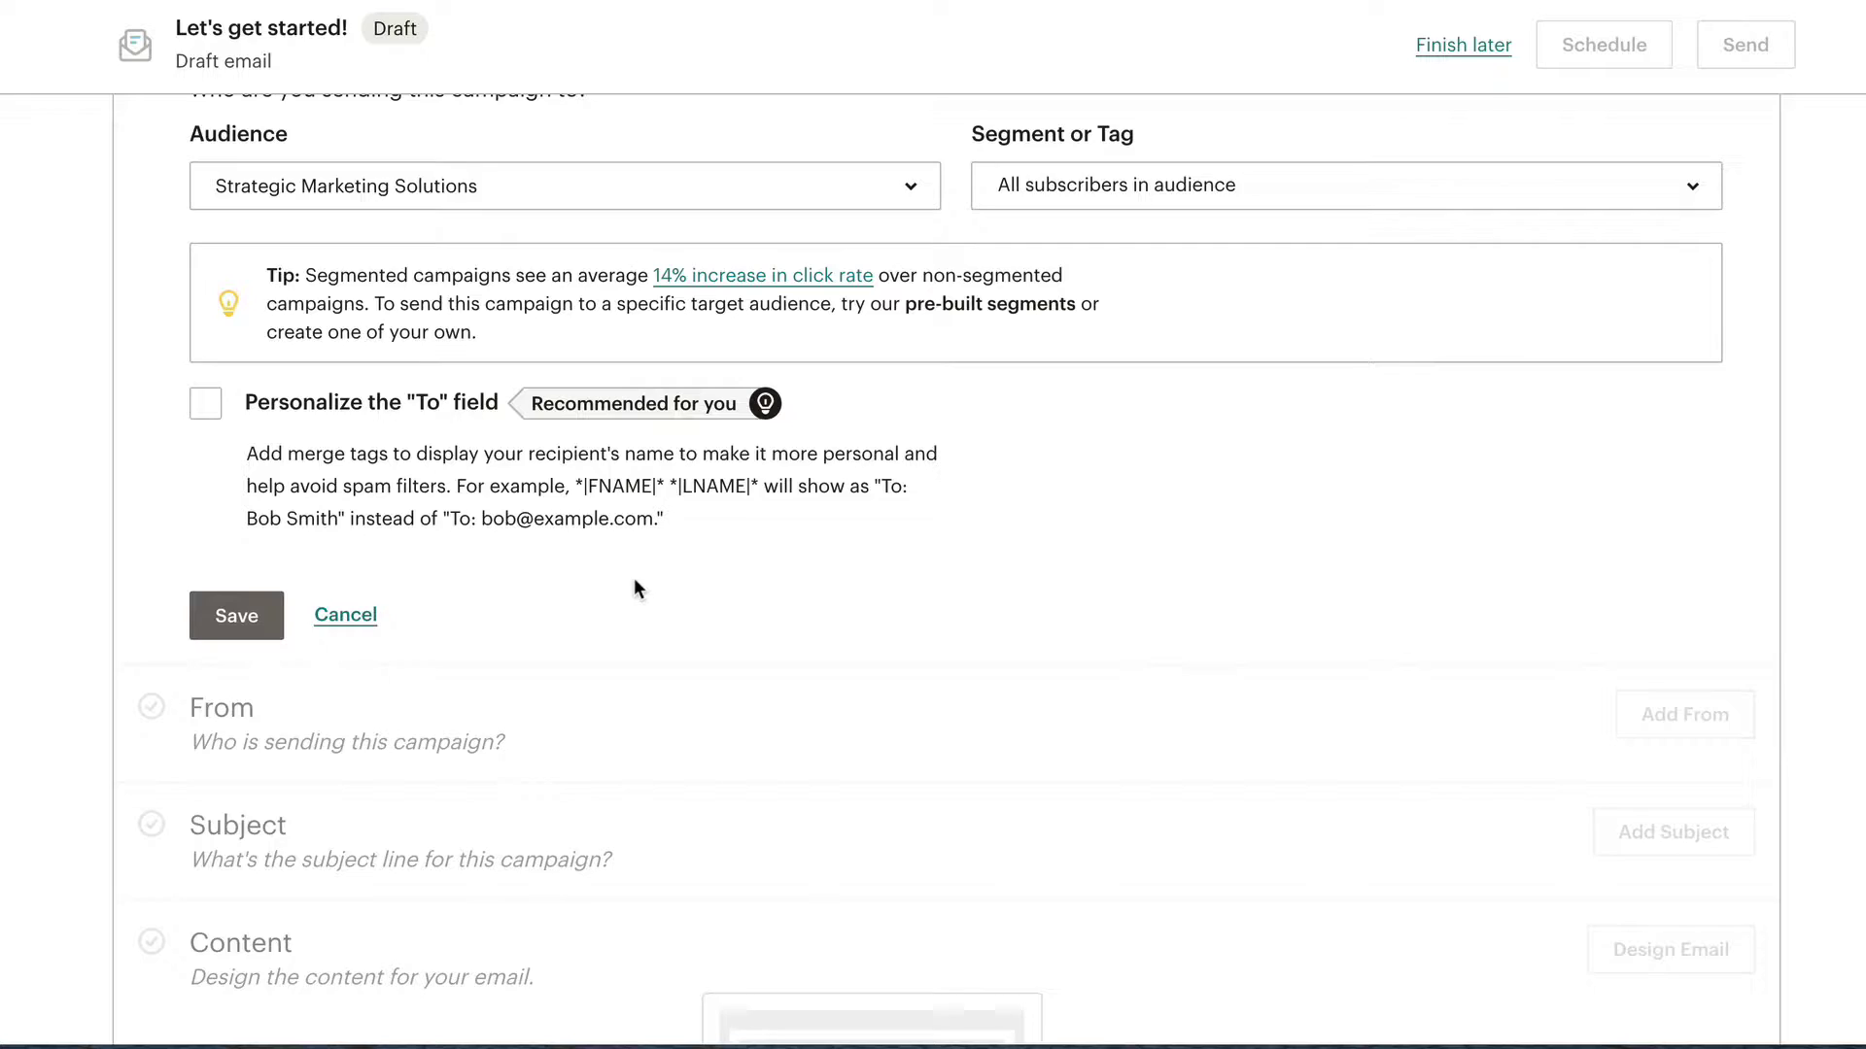
pyautogui.scroll(-2, 633, 580)
pyautogui.click(224, 490)
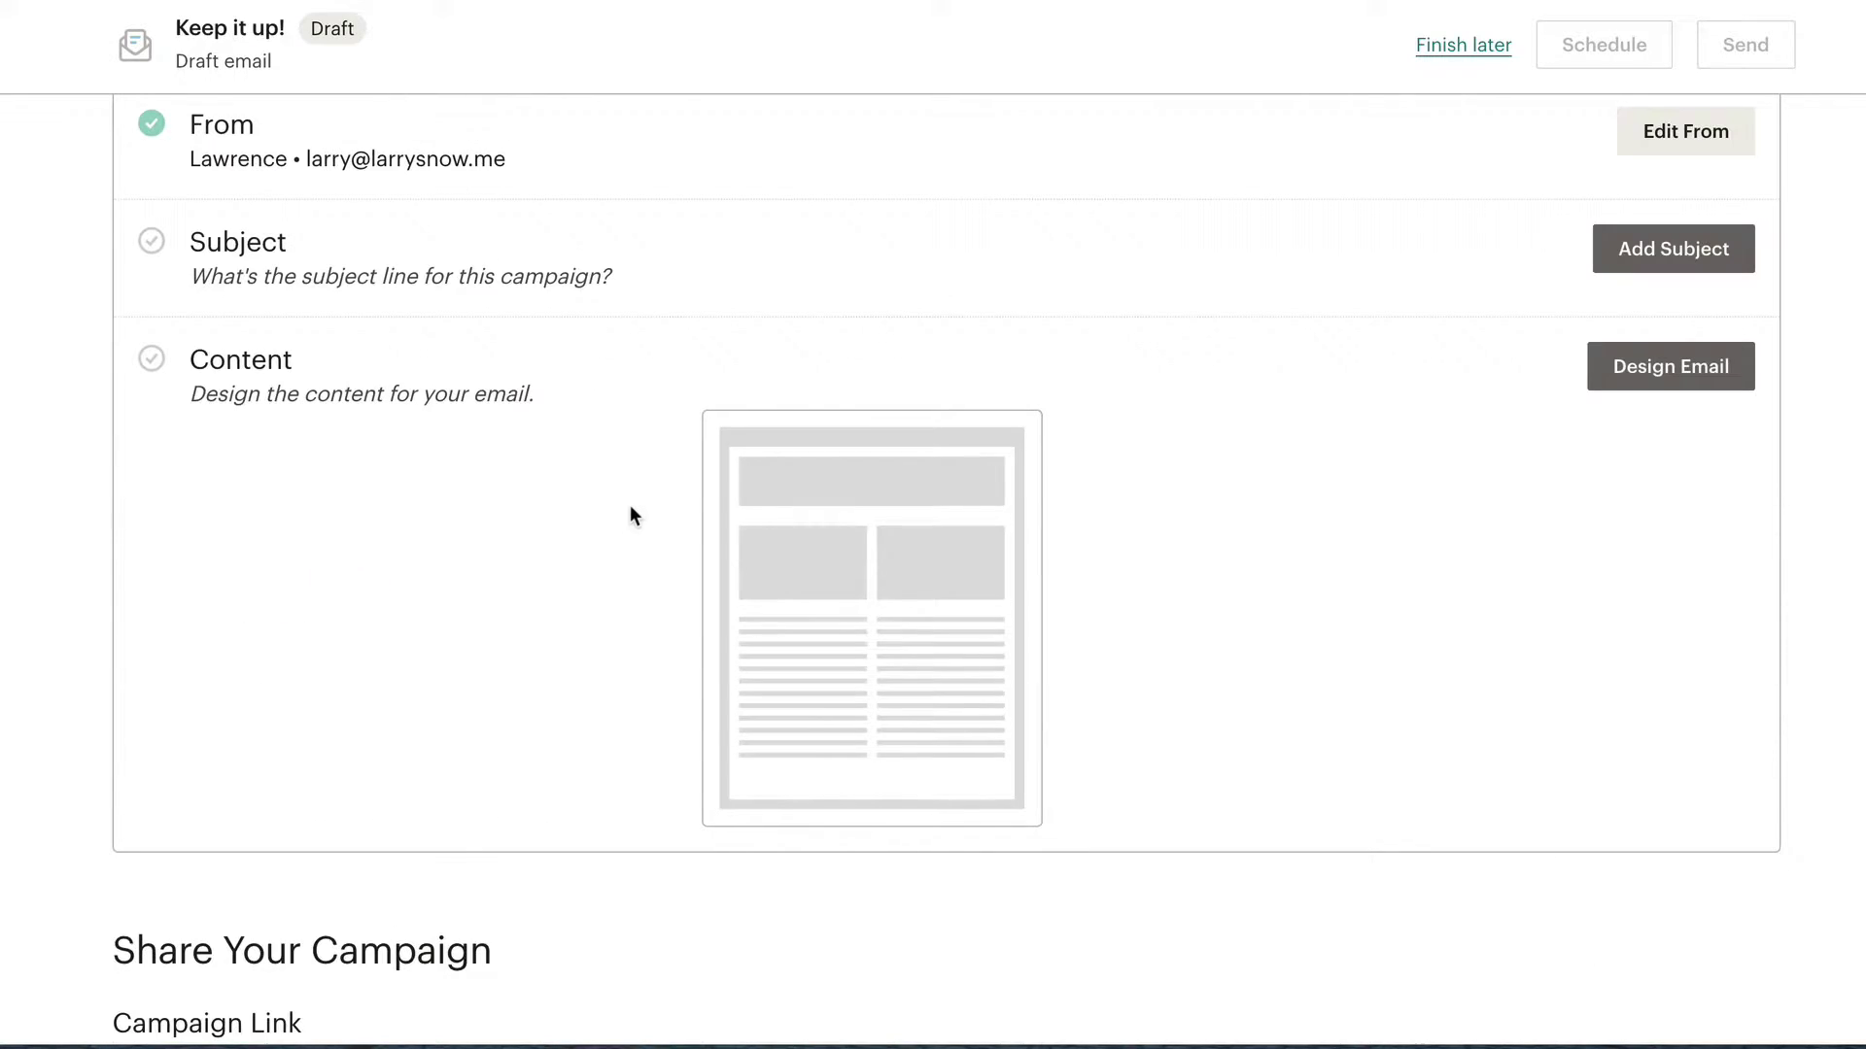
# Set the email subject line to 'Poll'.
pyautogui.scroll(2, 418, 437)
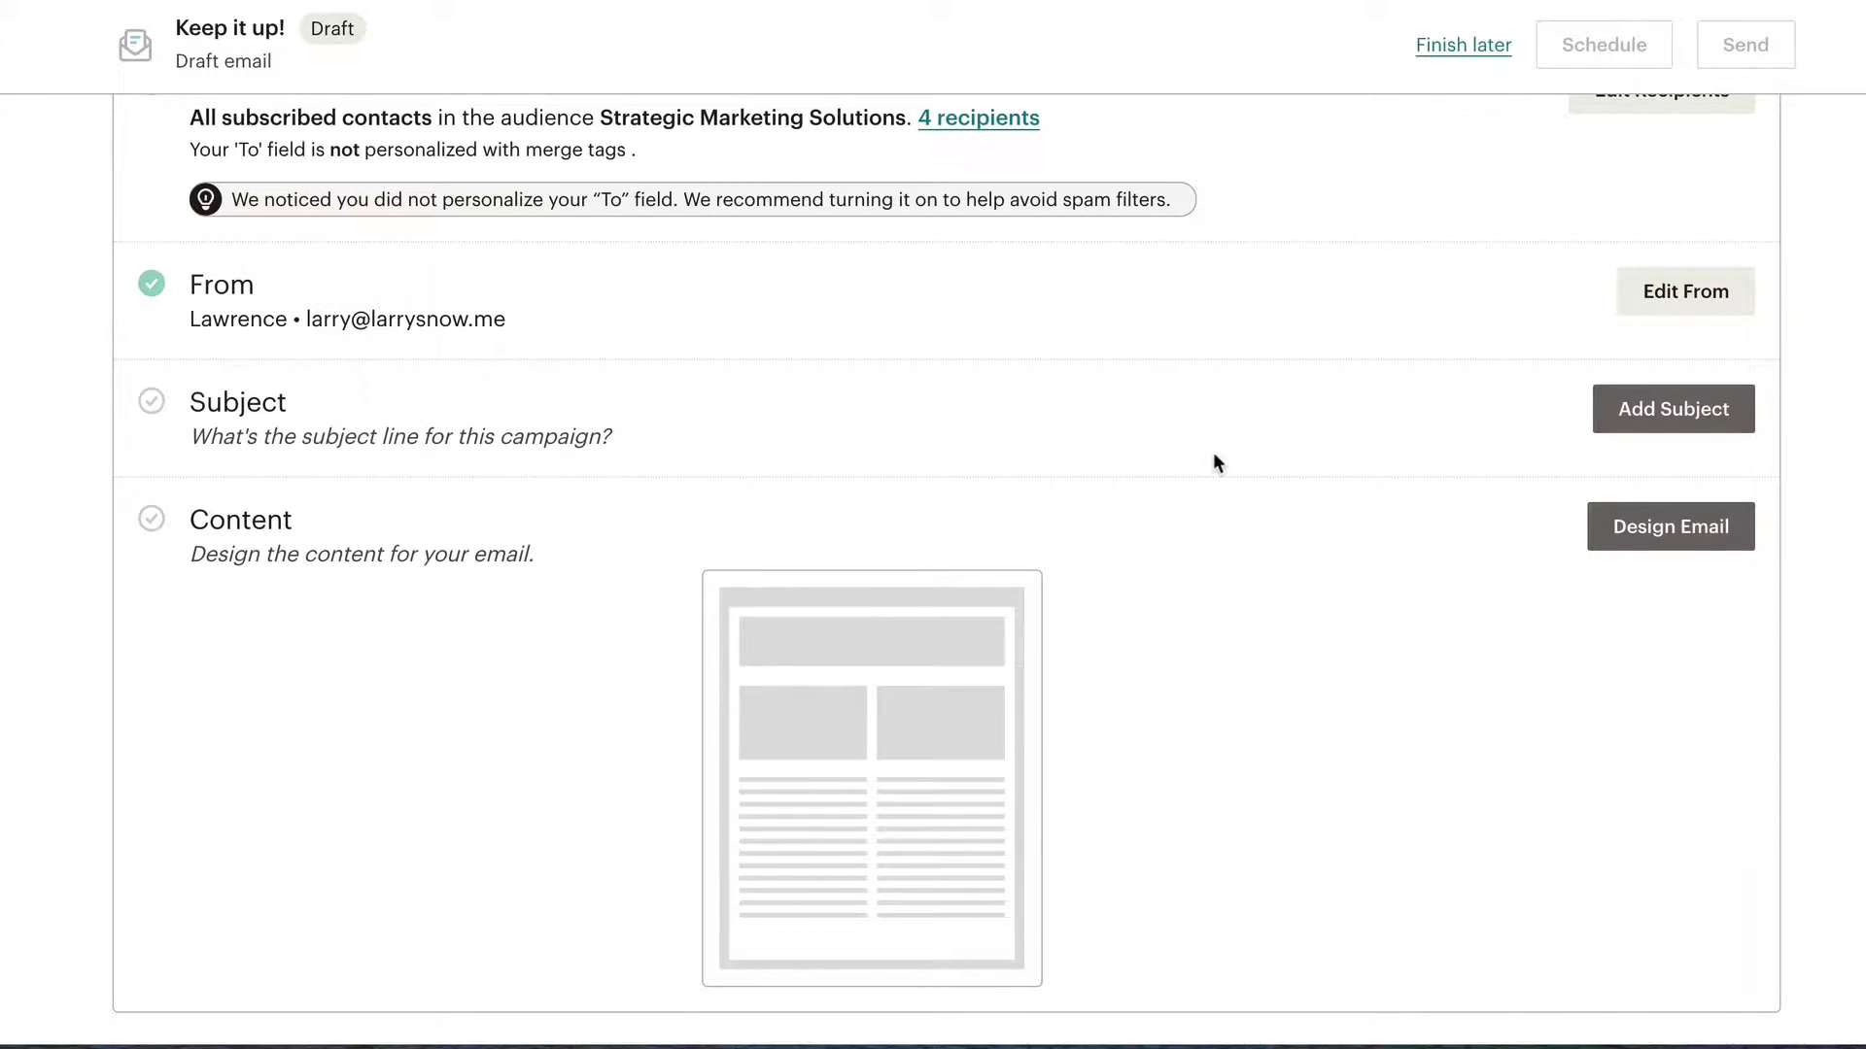
pyautogui.click(1652, 408)
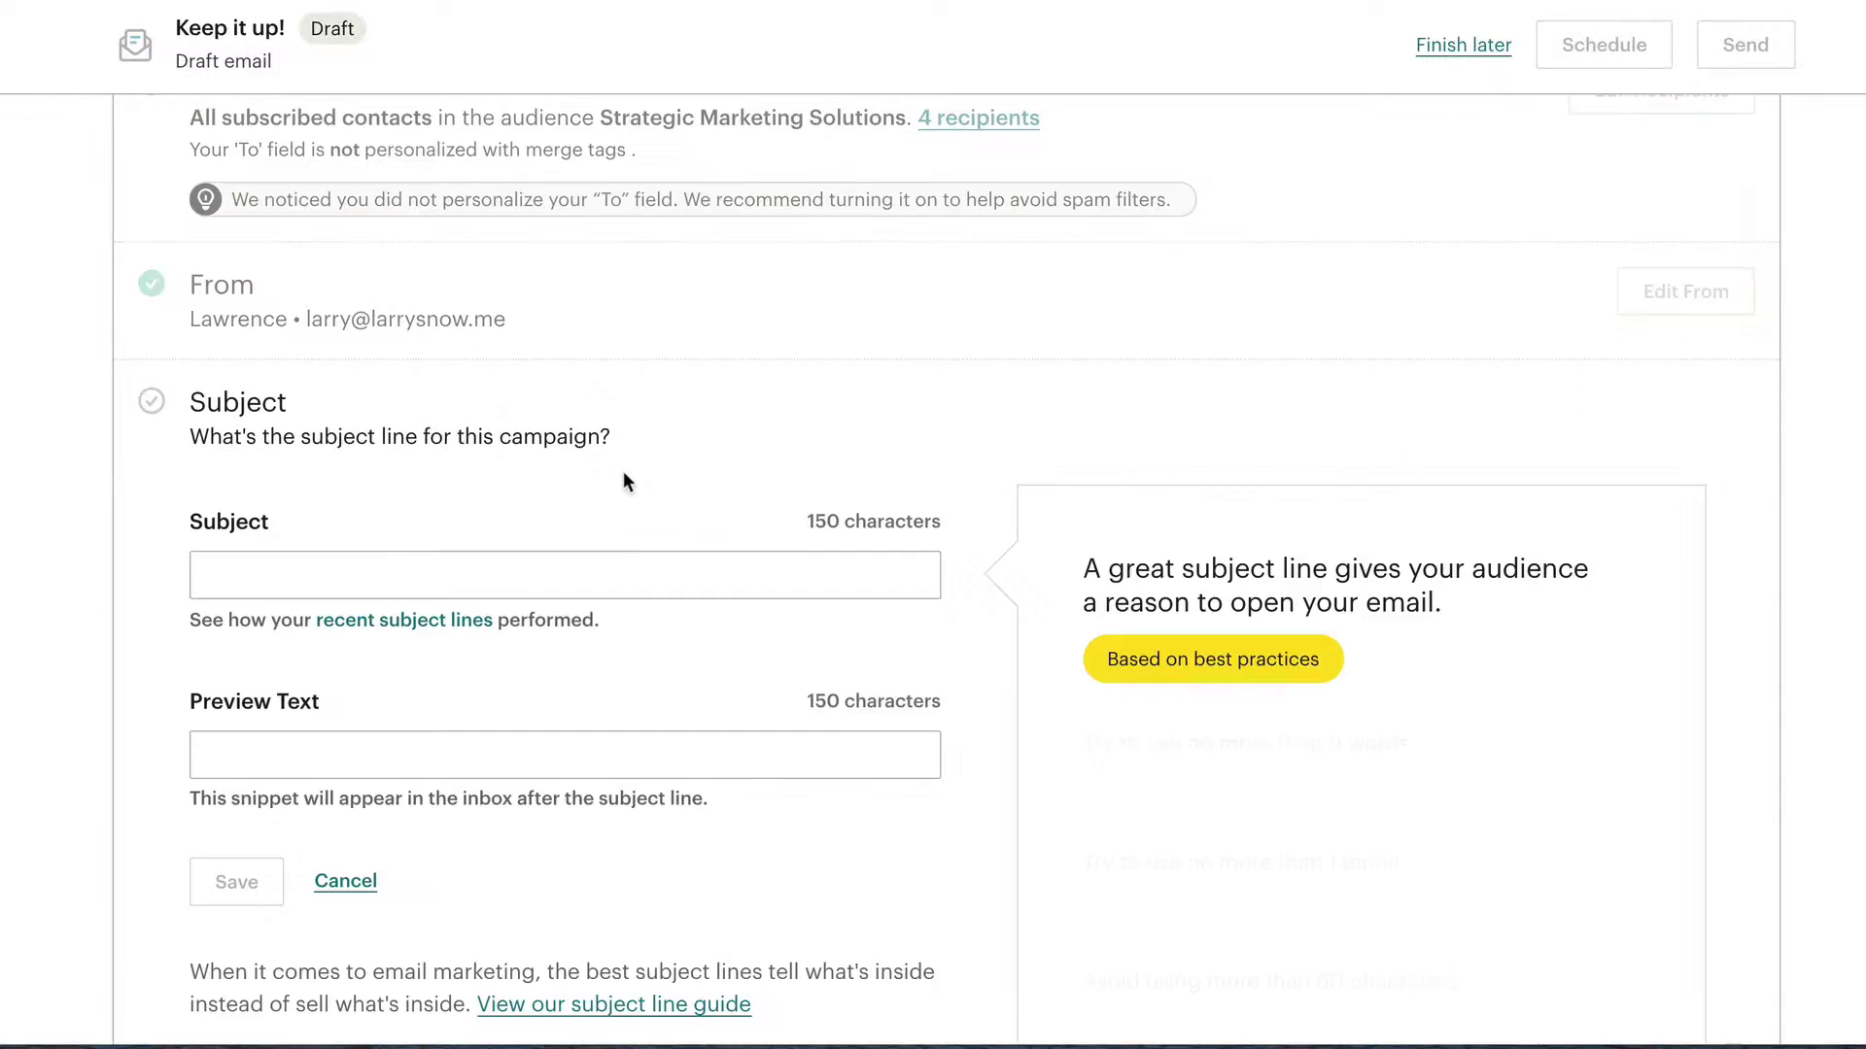
pyautogui.click(480, 573)
pyautogui.write('Poll')
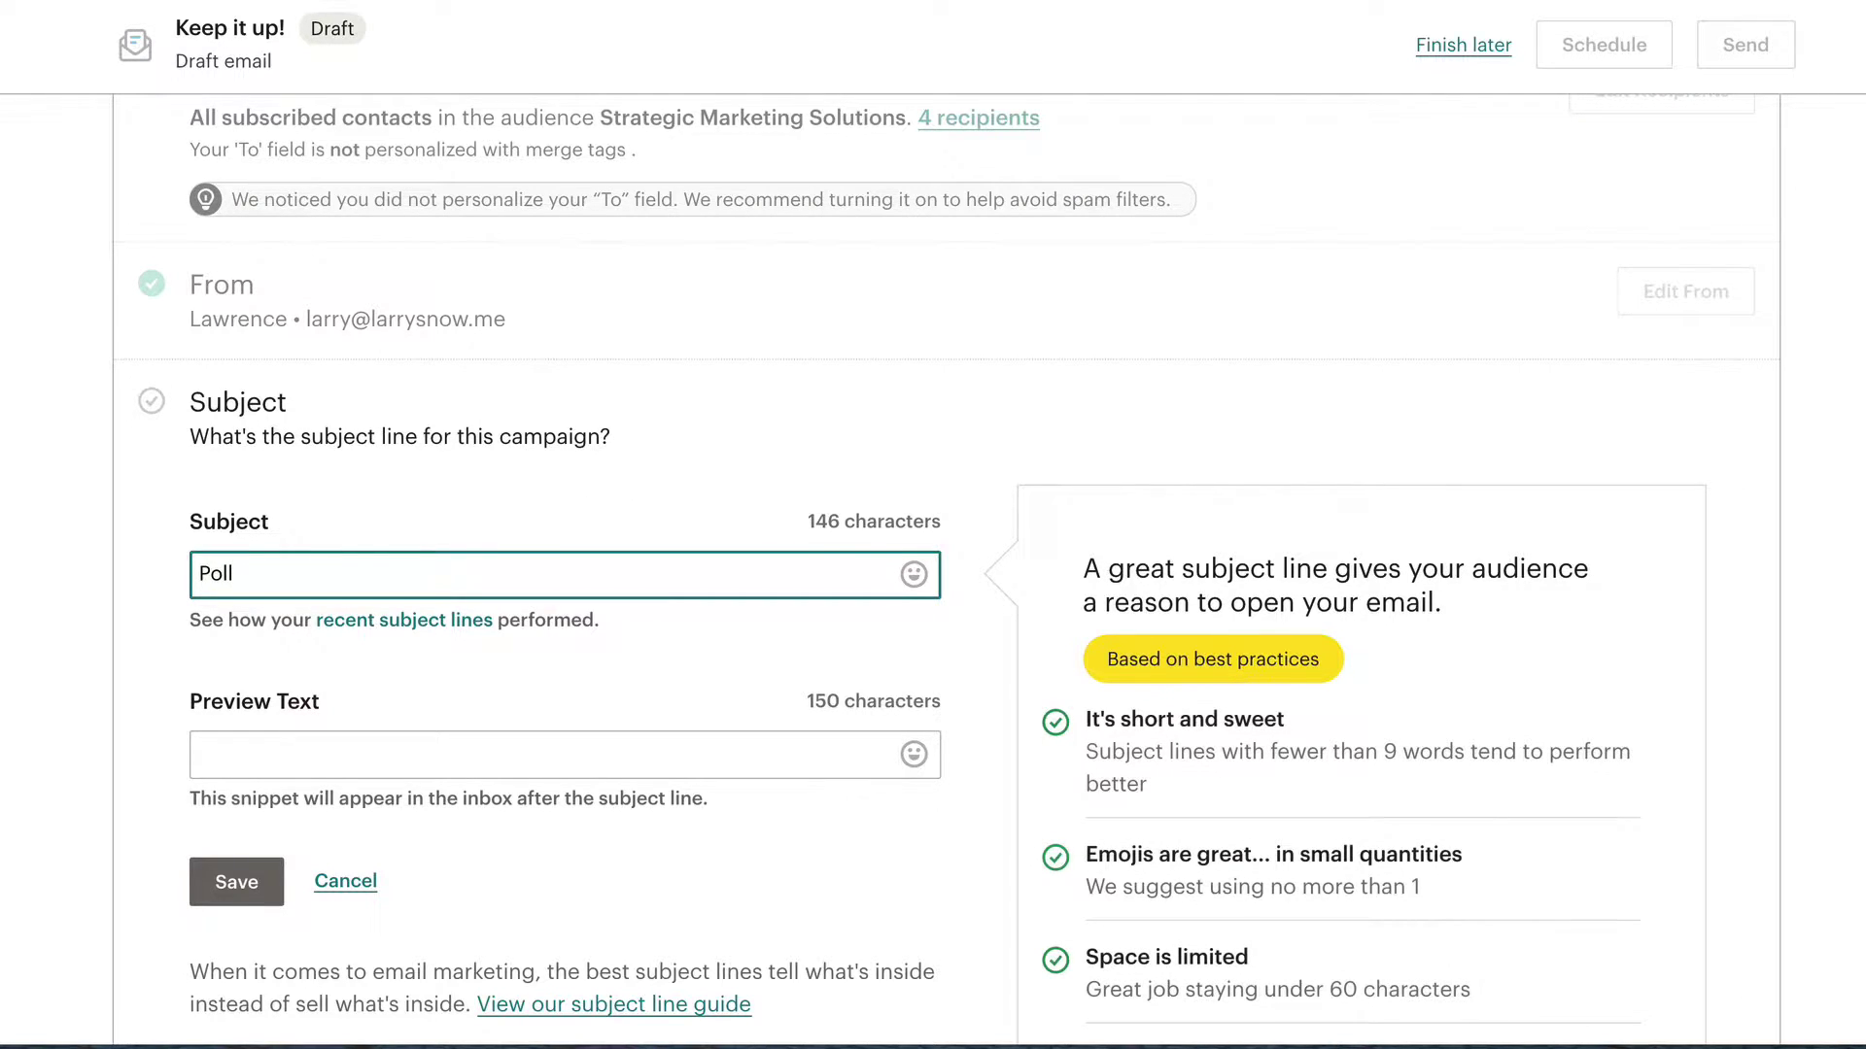
pyautogui.scroll(-3, 453, 575)
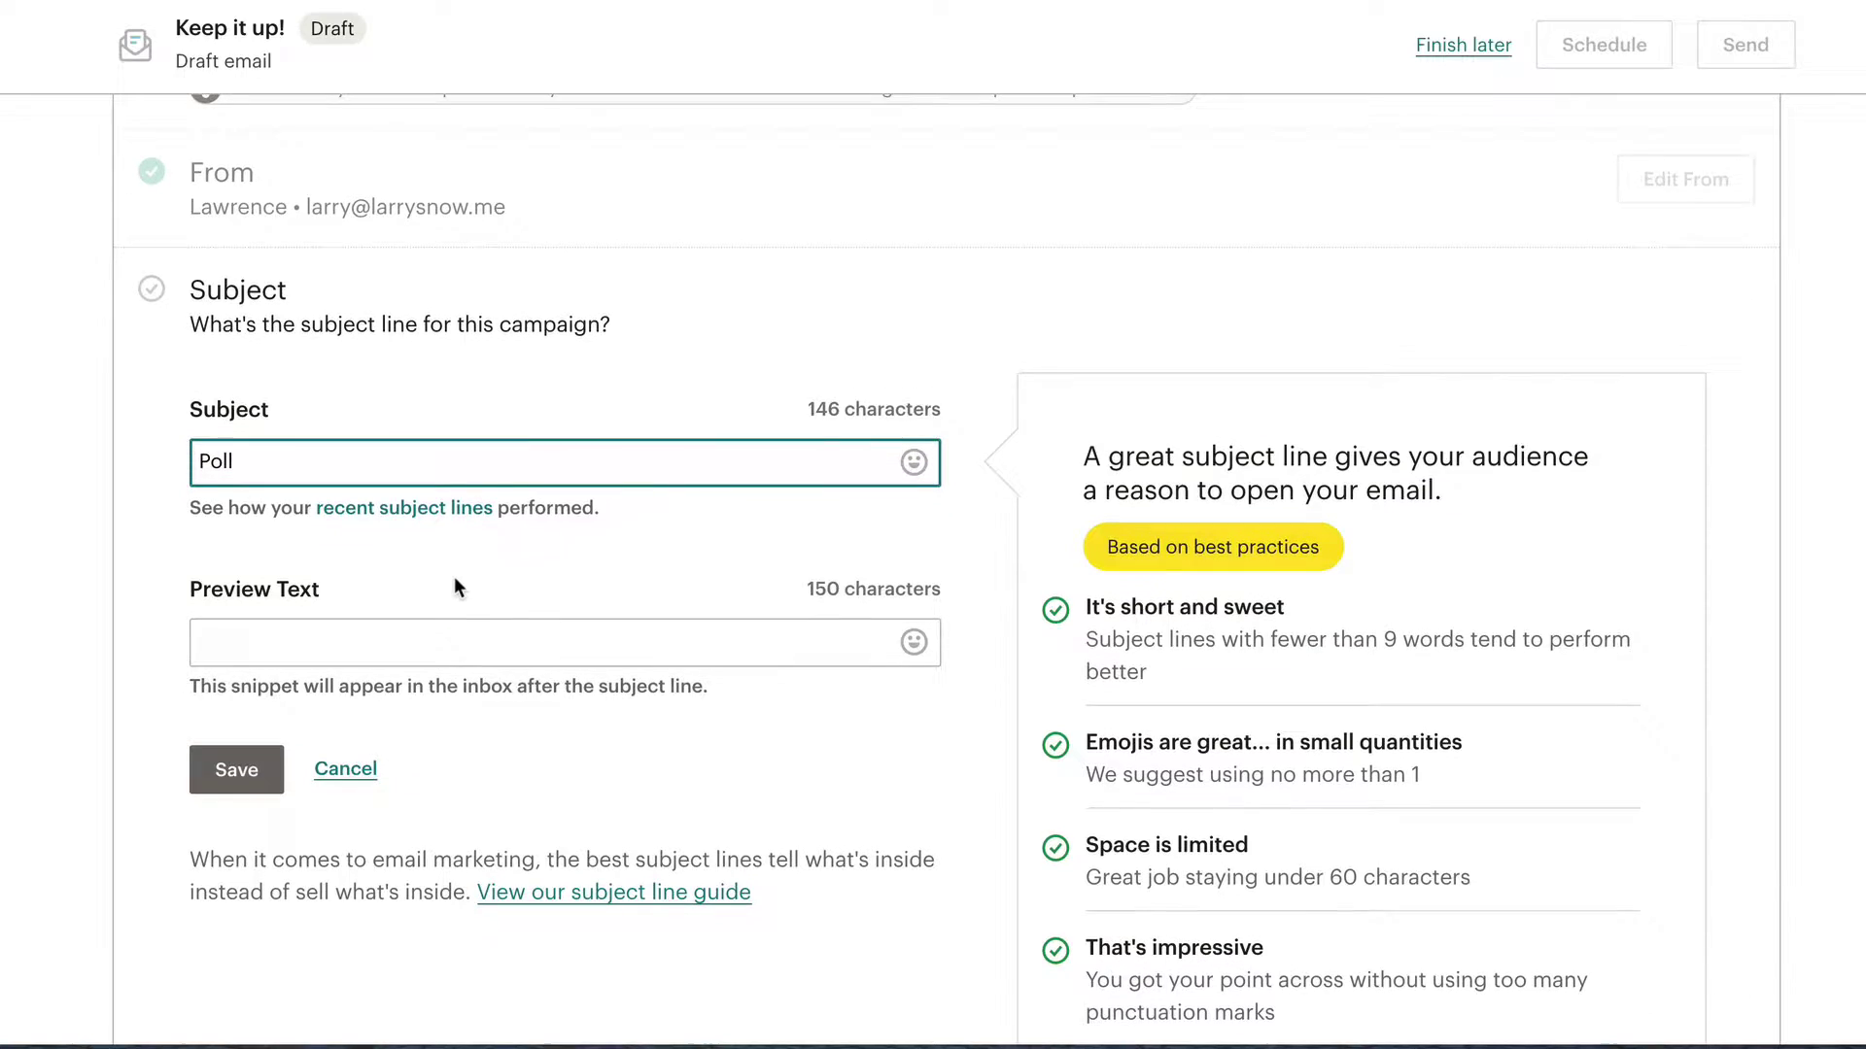
pyautogui.click(245, 611)
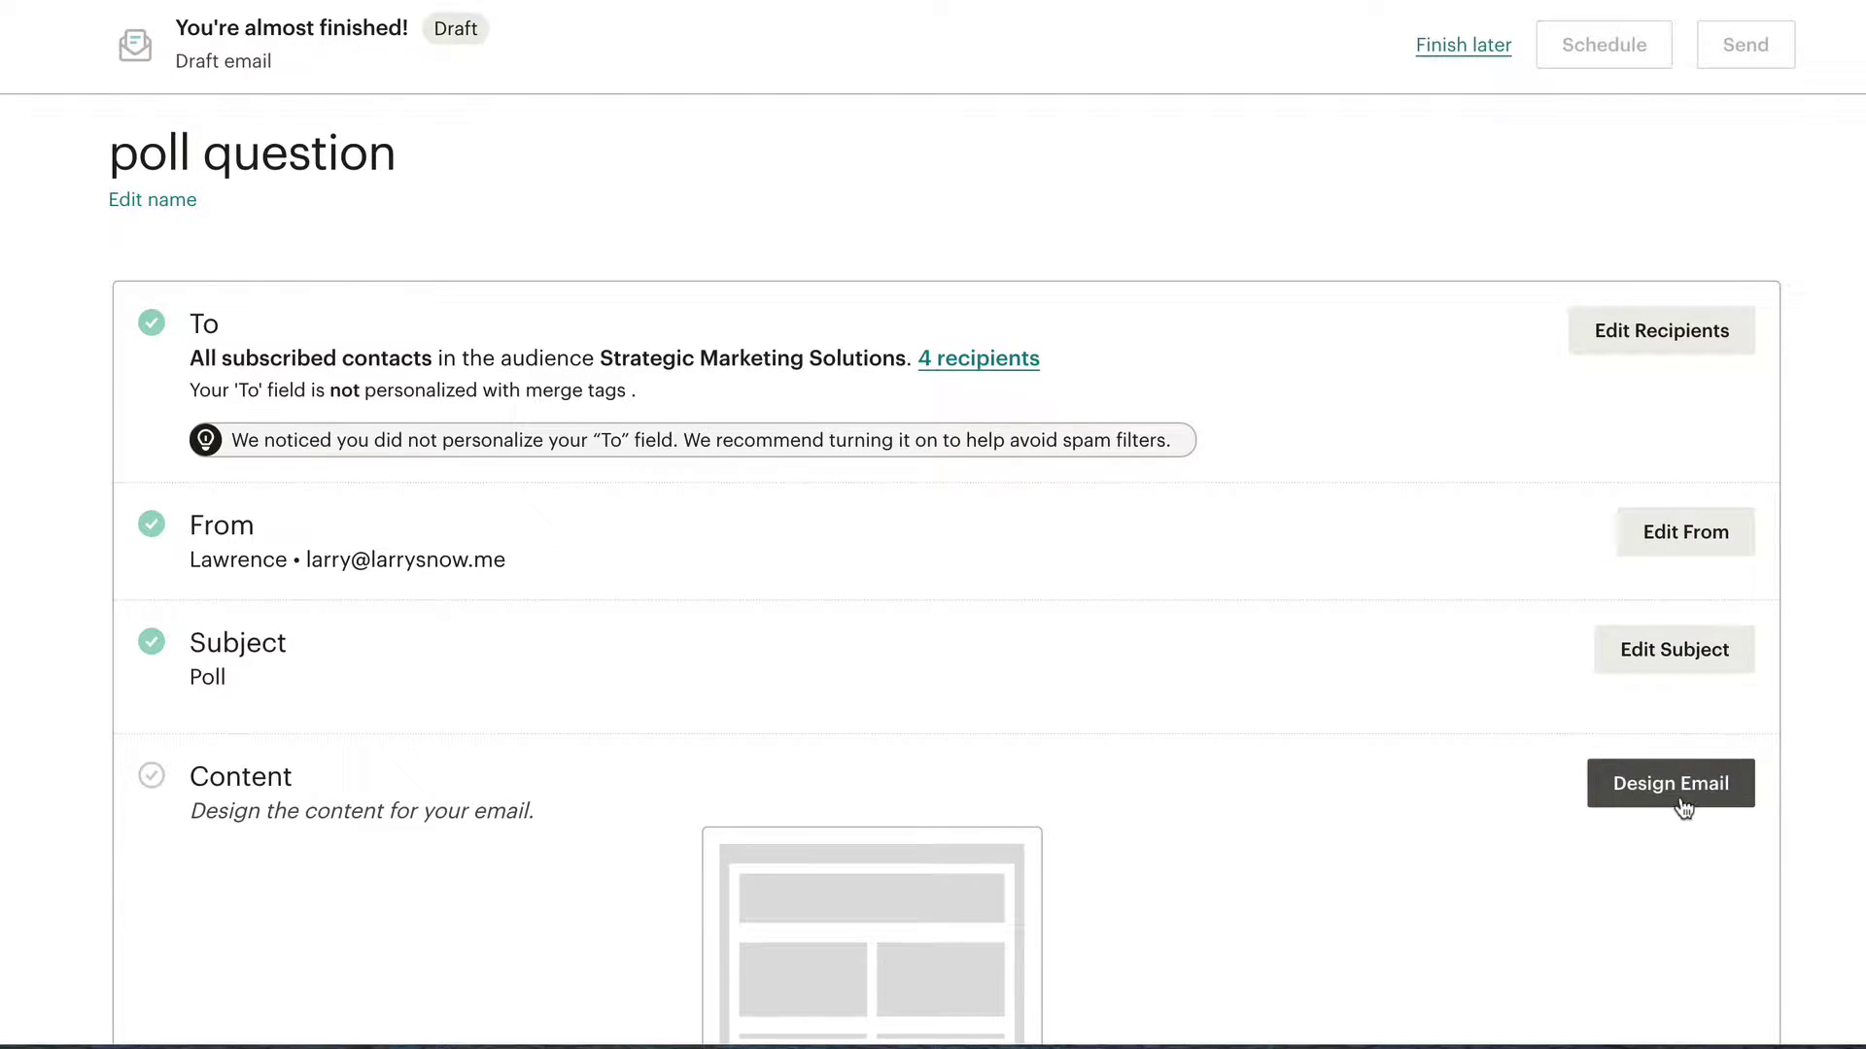
# Base the email design on the Tell A Story template.
pyautogui.click(1565, 792)
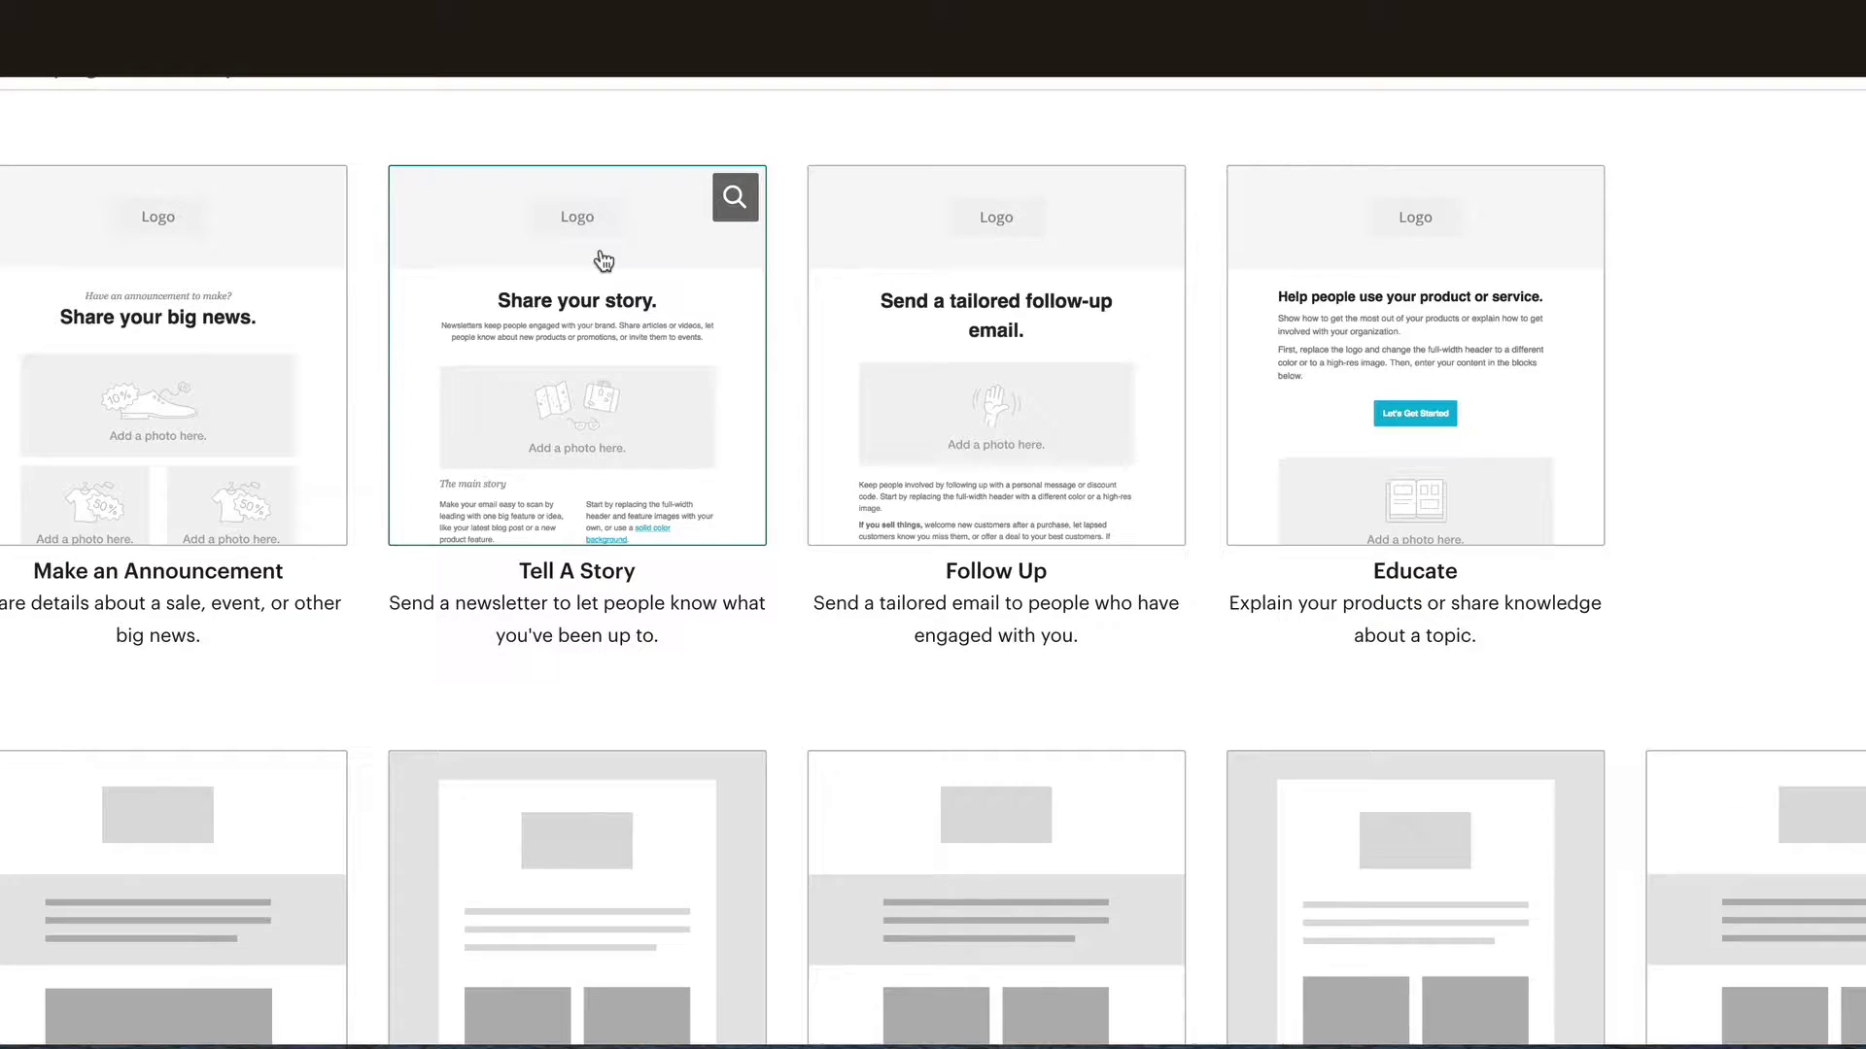
pyautogui.scroll(2, 602, 331)
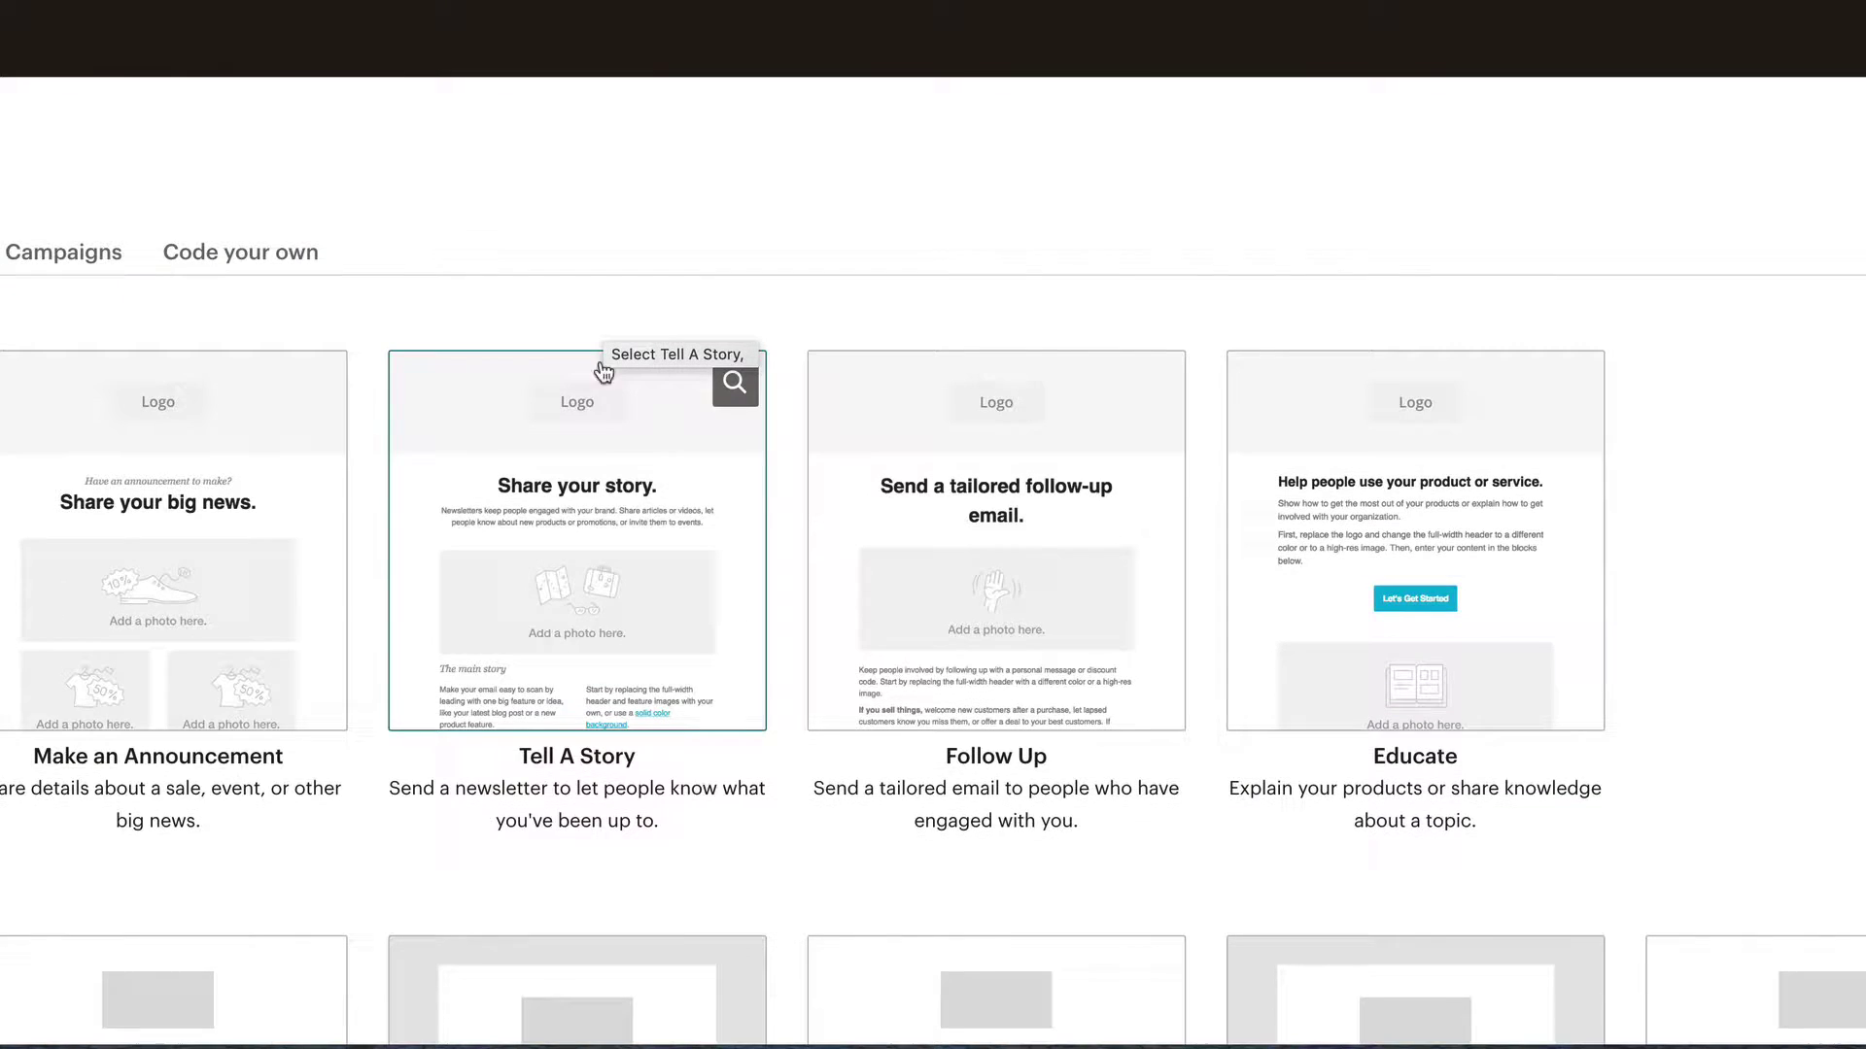
pyautogui.click(679, 617)
# Delete the photo block, the main story block and one more sample content block.
pyautogui.click(761, 520)
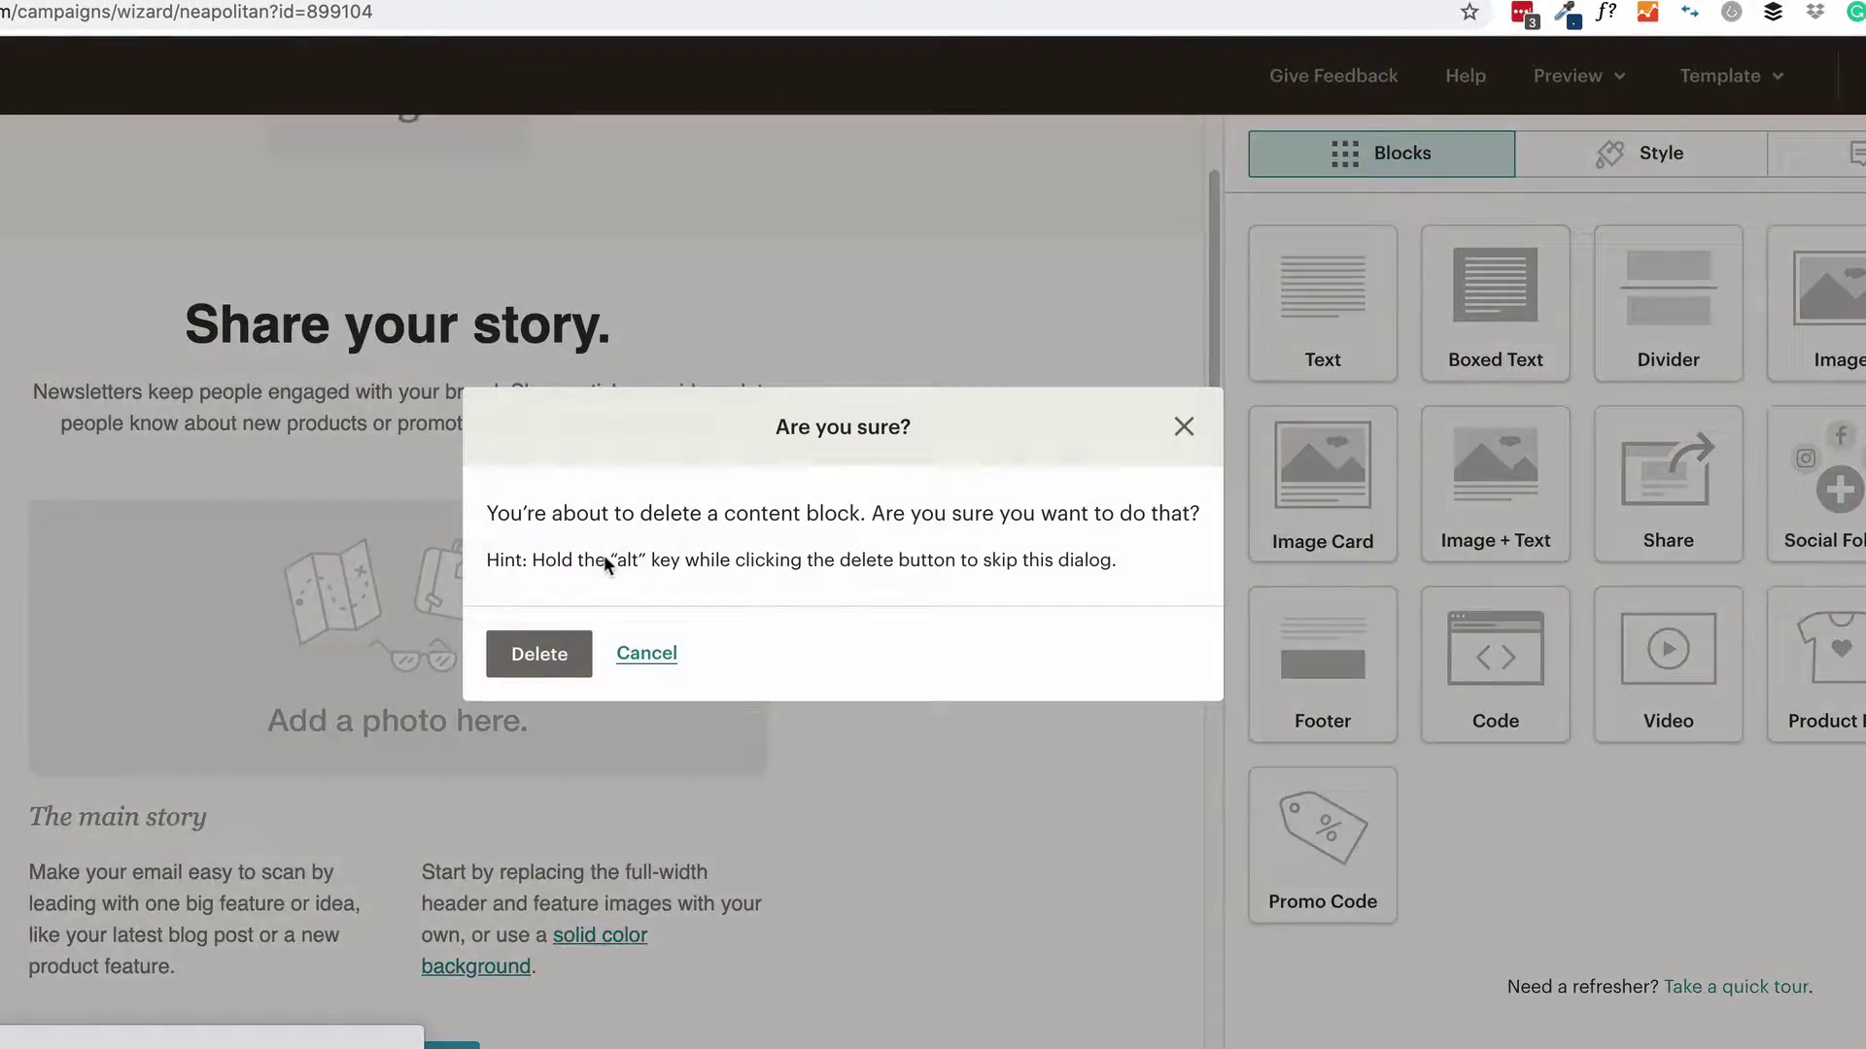
pyautogui.click(539, 654)
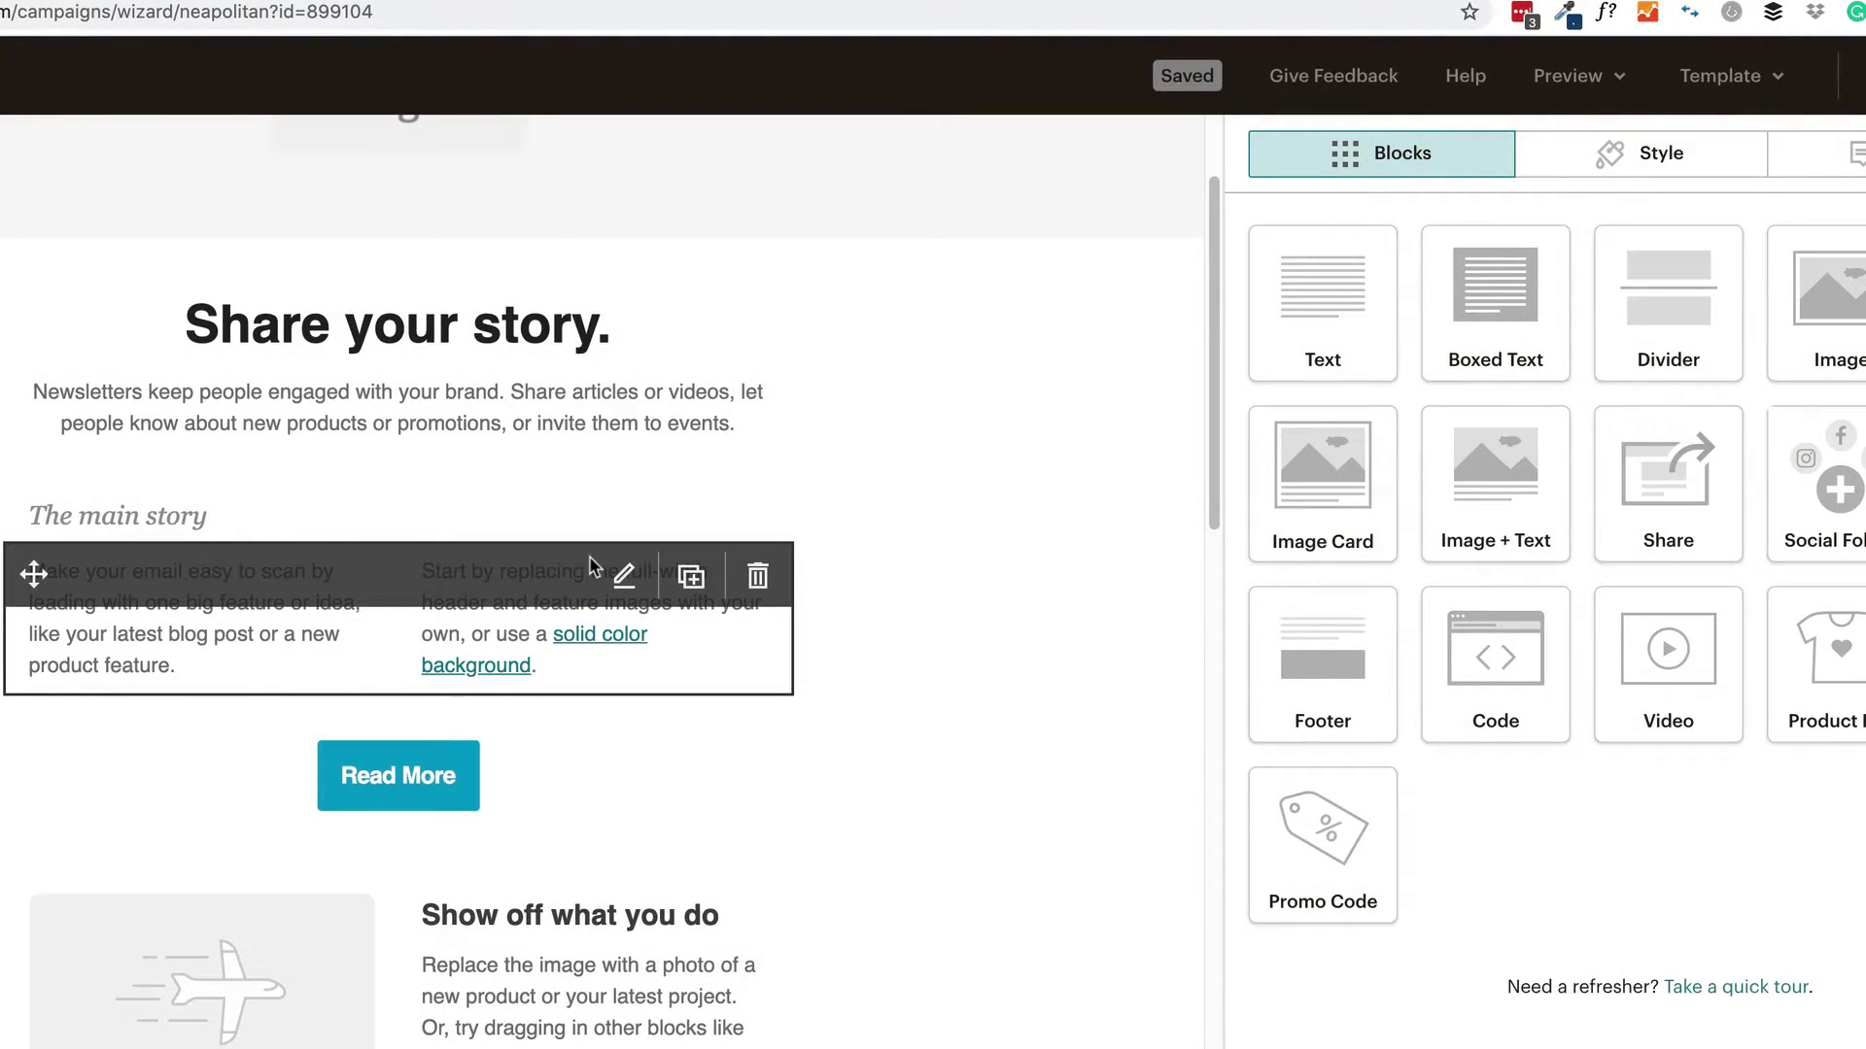
pyautogui.click(754, 575)
pyautogui.click(546, 653)
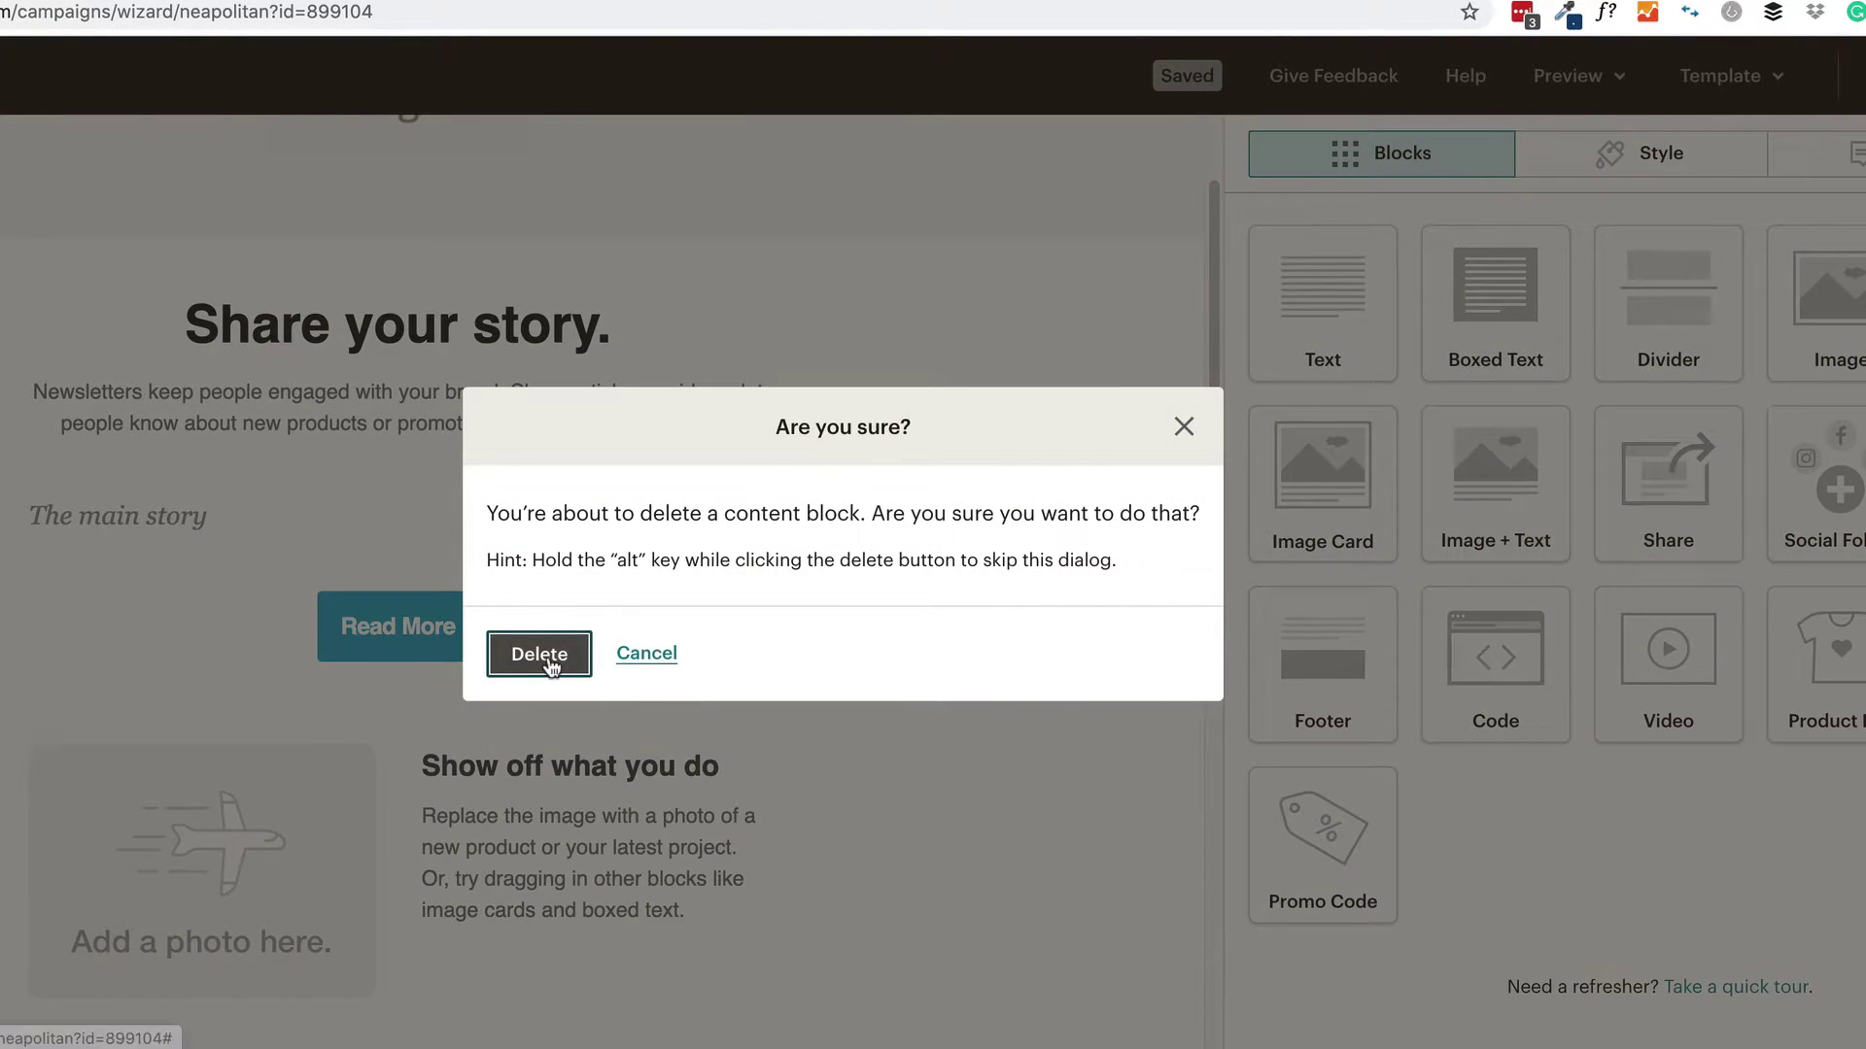
pyautogui.click(525, 651)
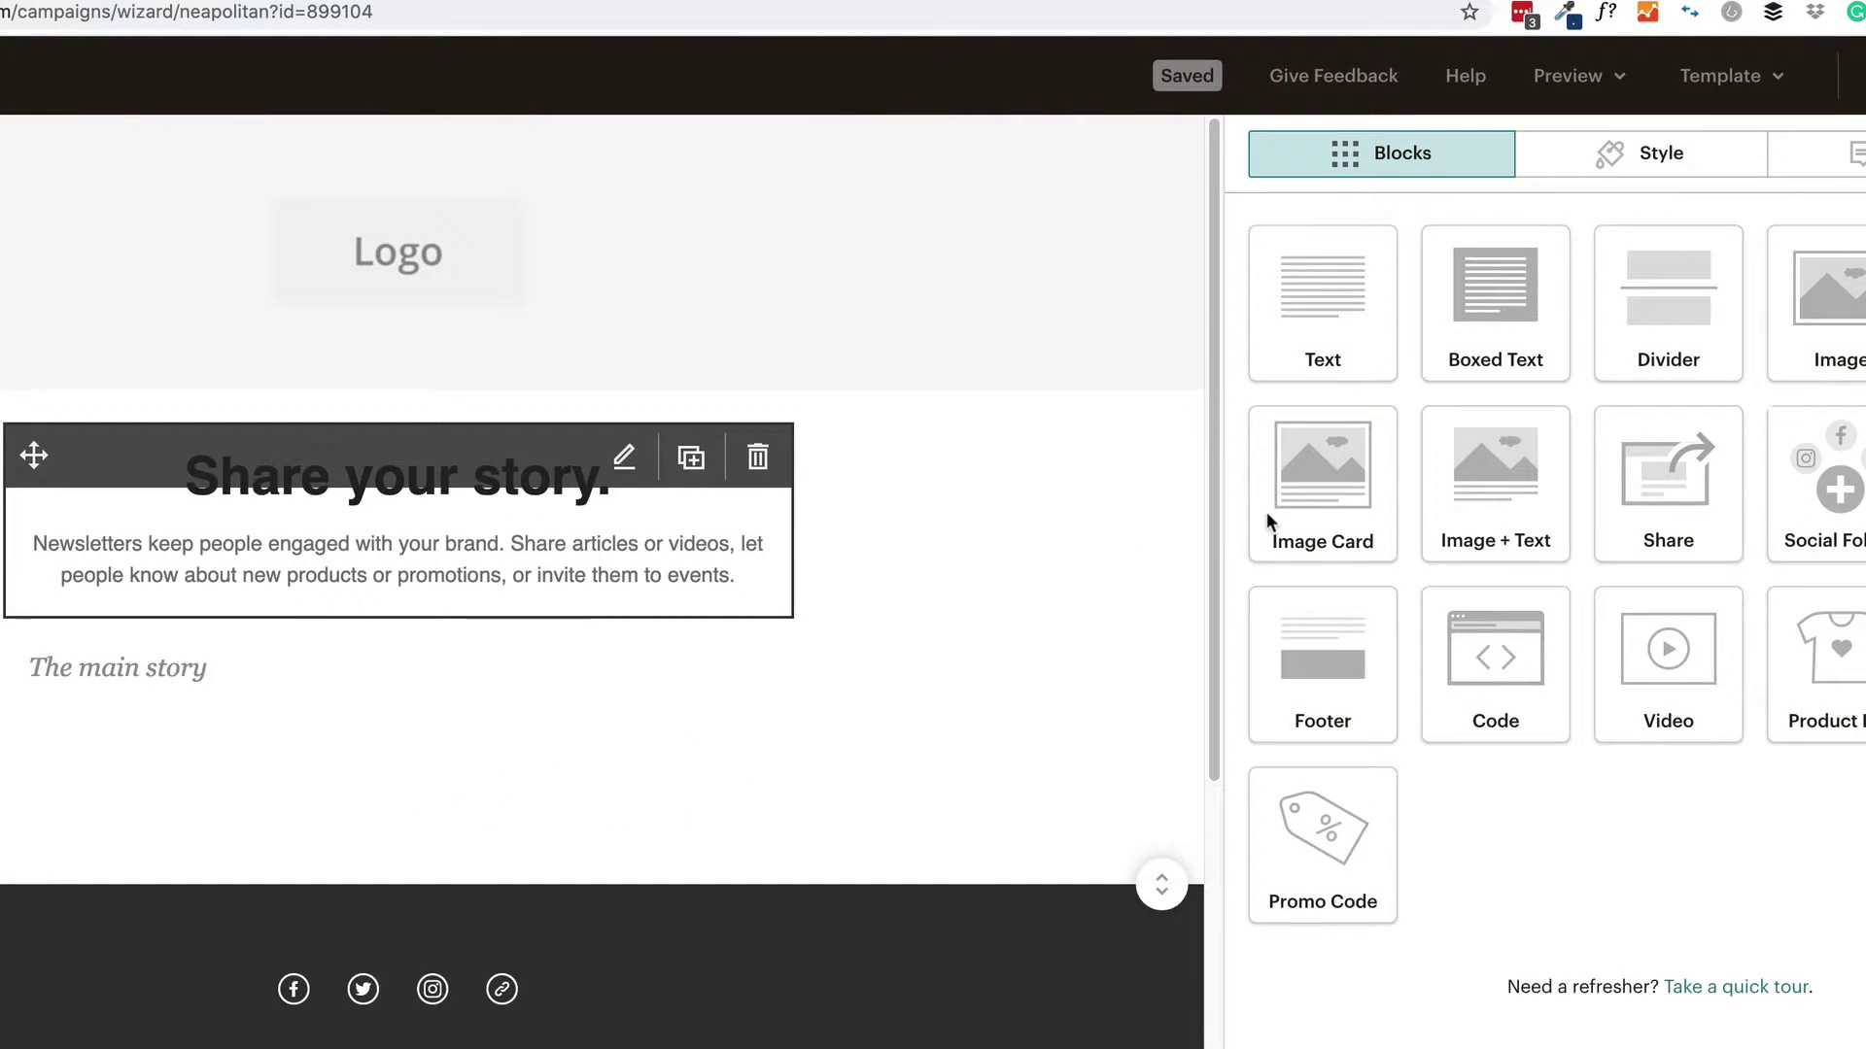
# Replace the 'Share your story.' heading with 'Hey! Please take this poll question' and delete the paragraph below.
pyautogui.moveTo(1556, 400); pyautogui.dragTo(1235, 400)
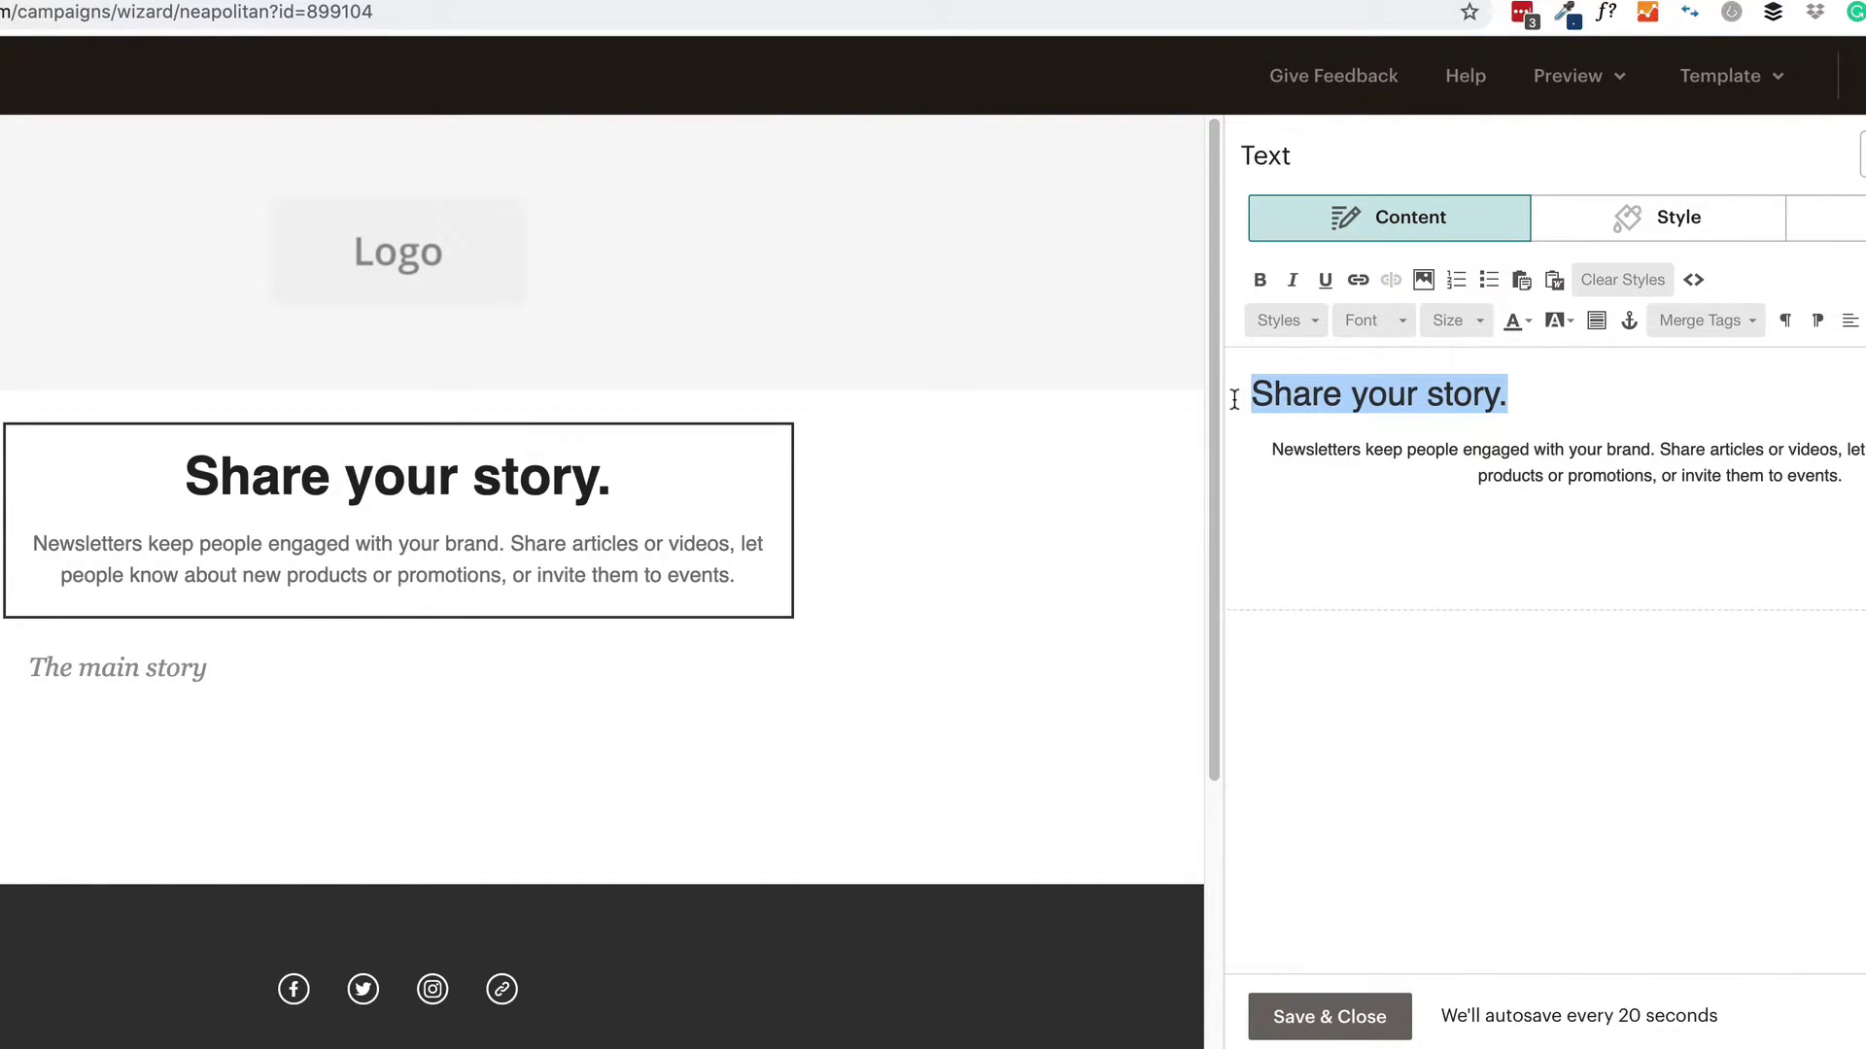
pyautogui.write('Hey')
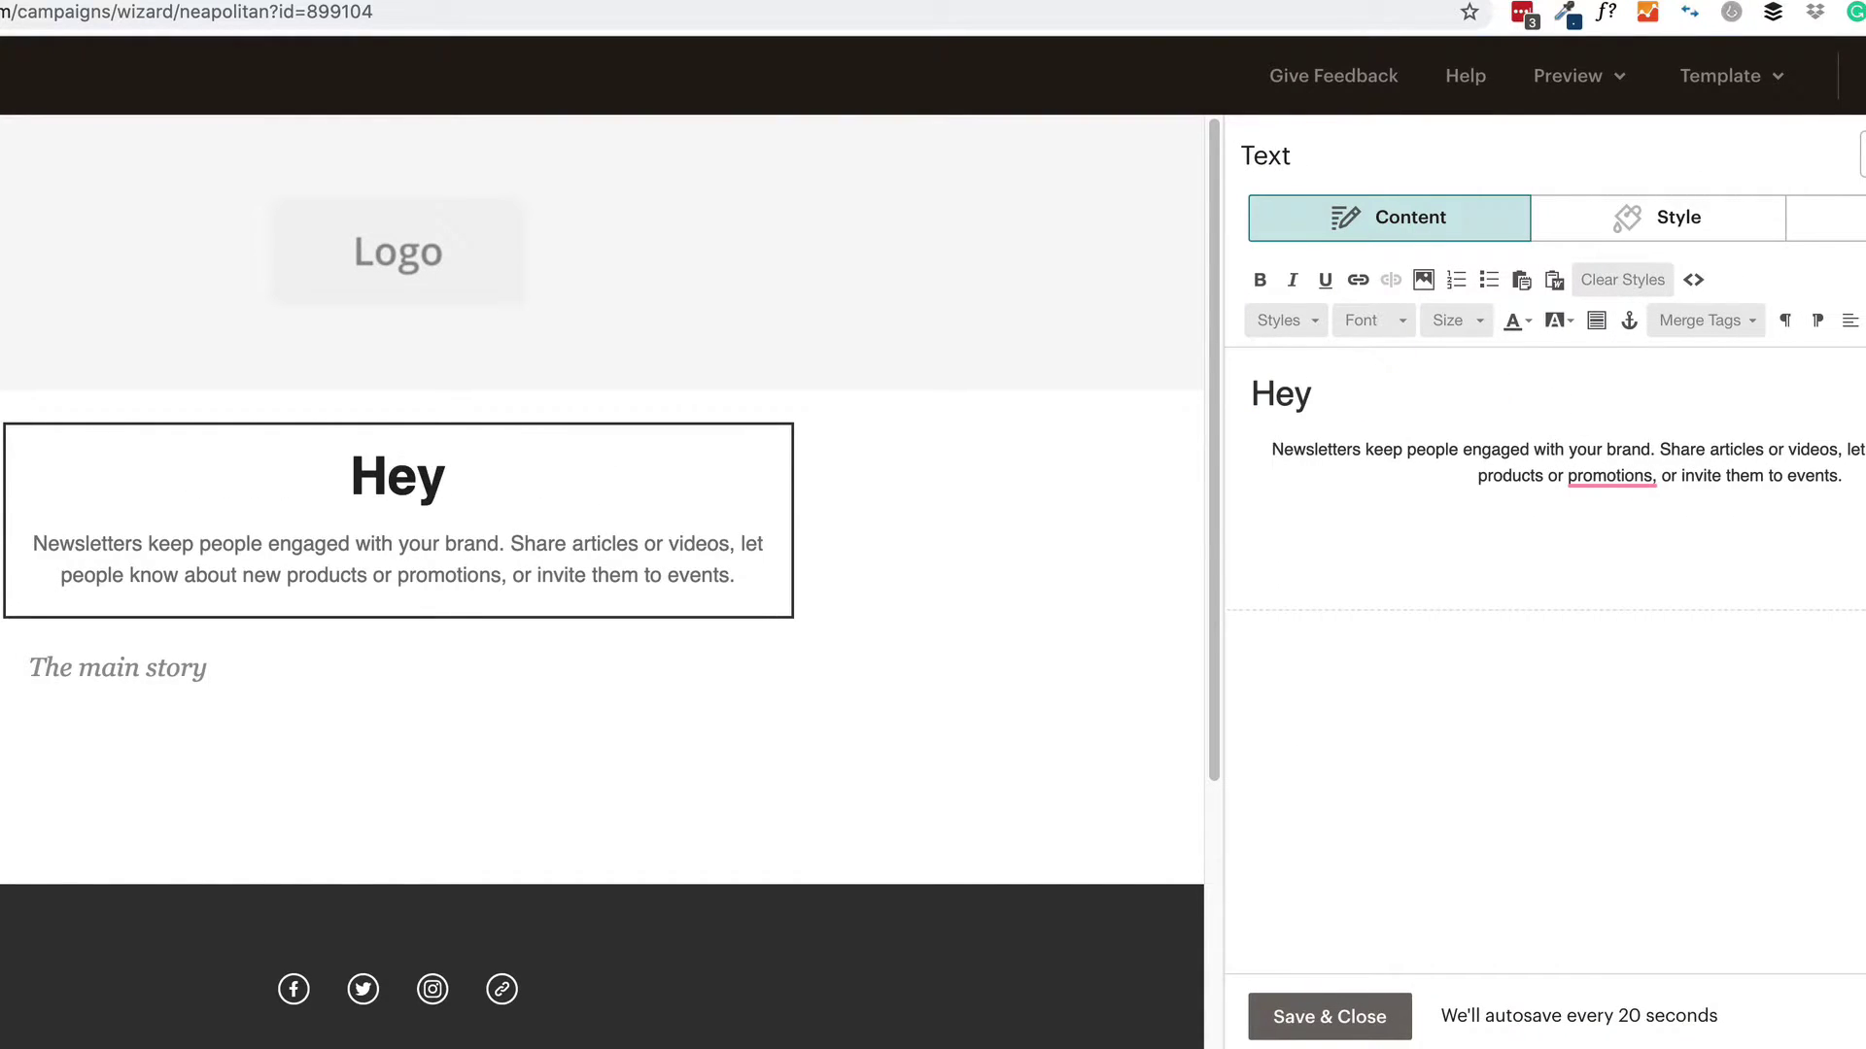
pyautogui.write('! Pleas')
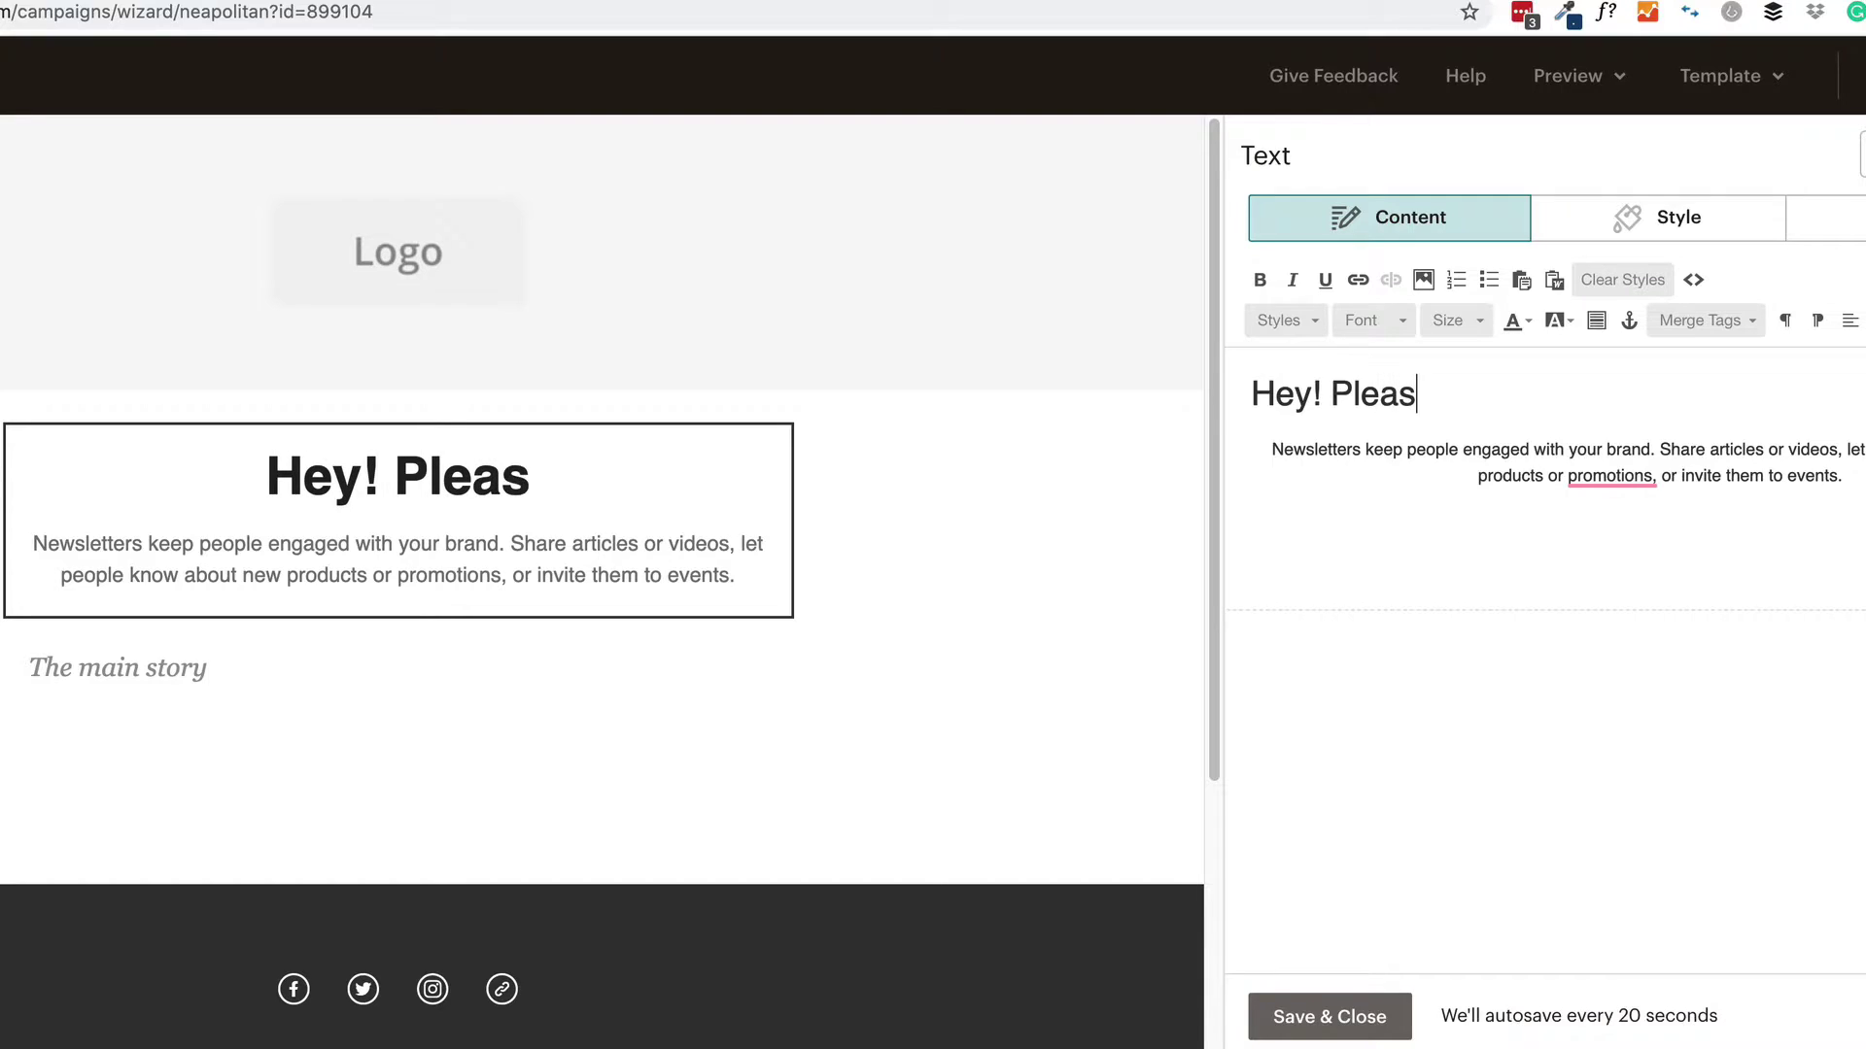
pyautogui.write('e take this ')
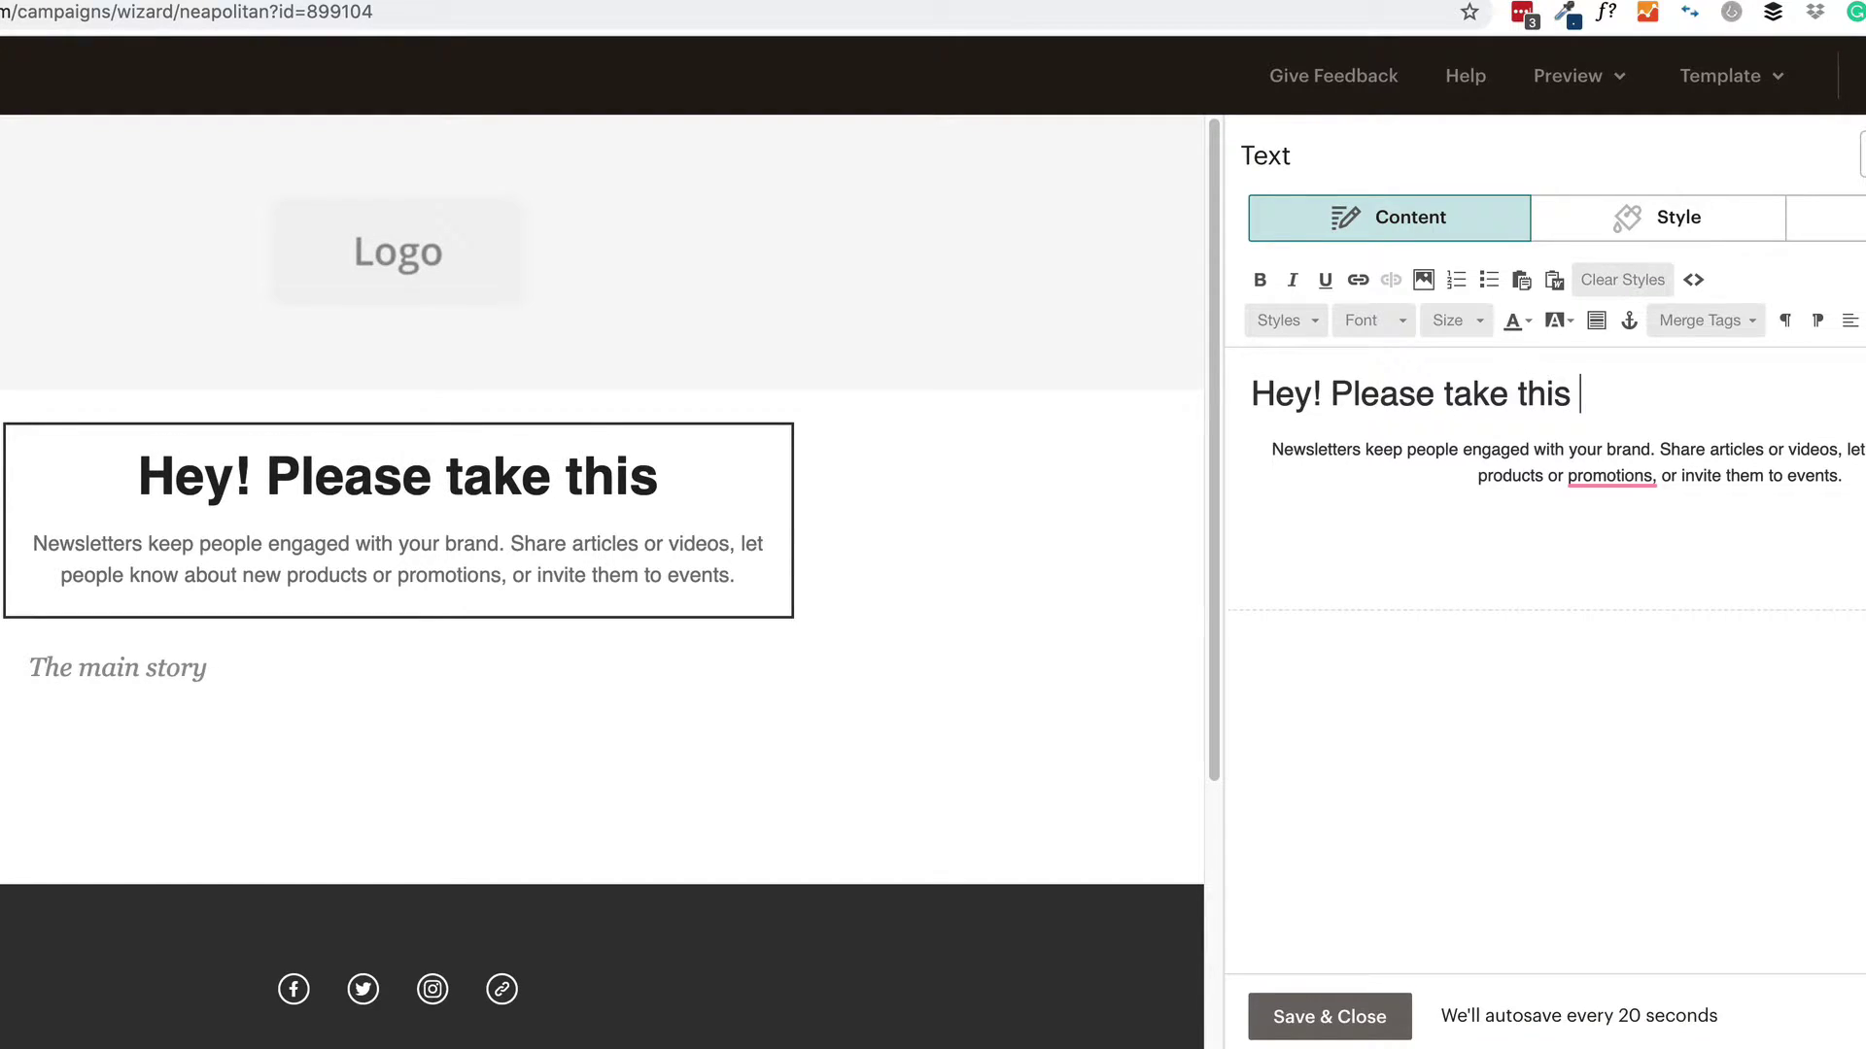
pyautogui.write('poll question')
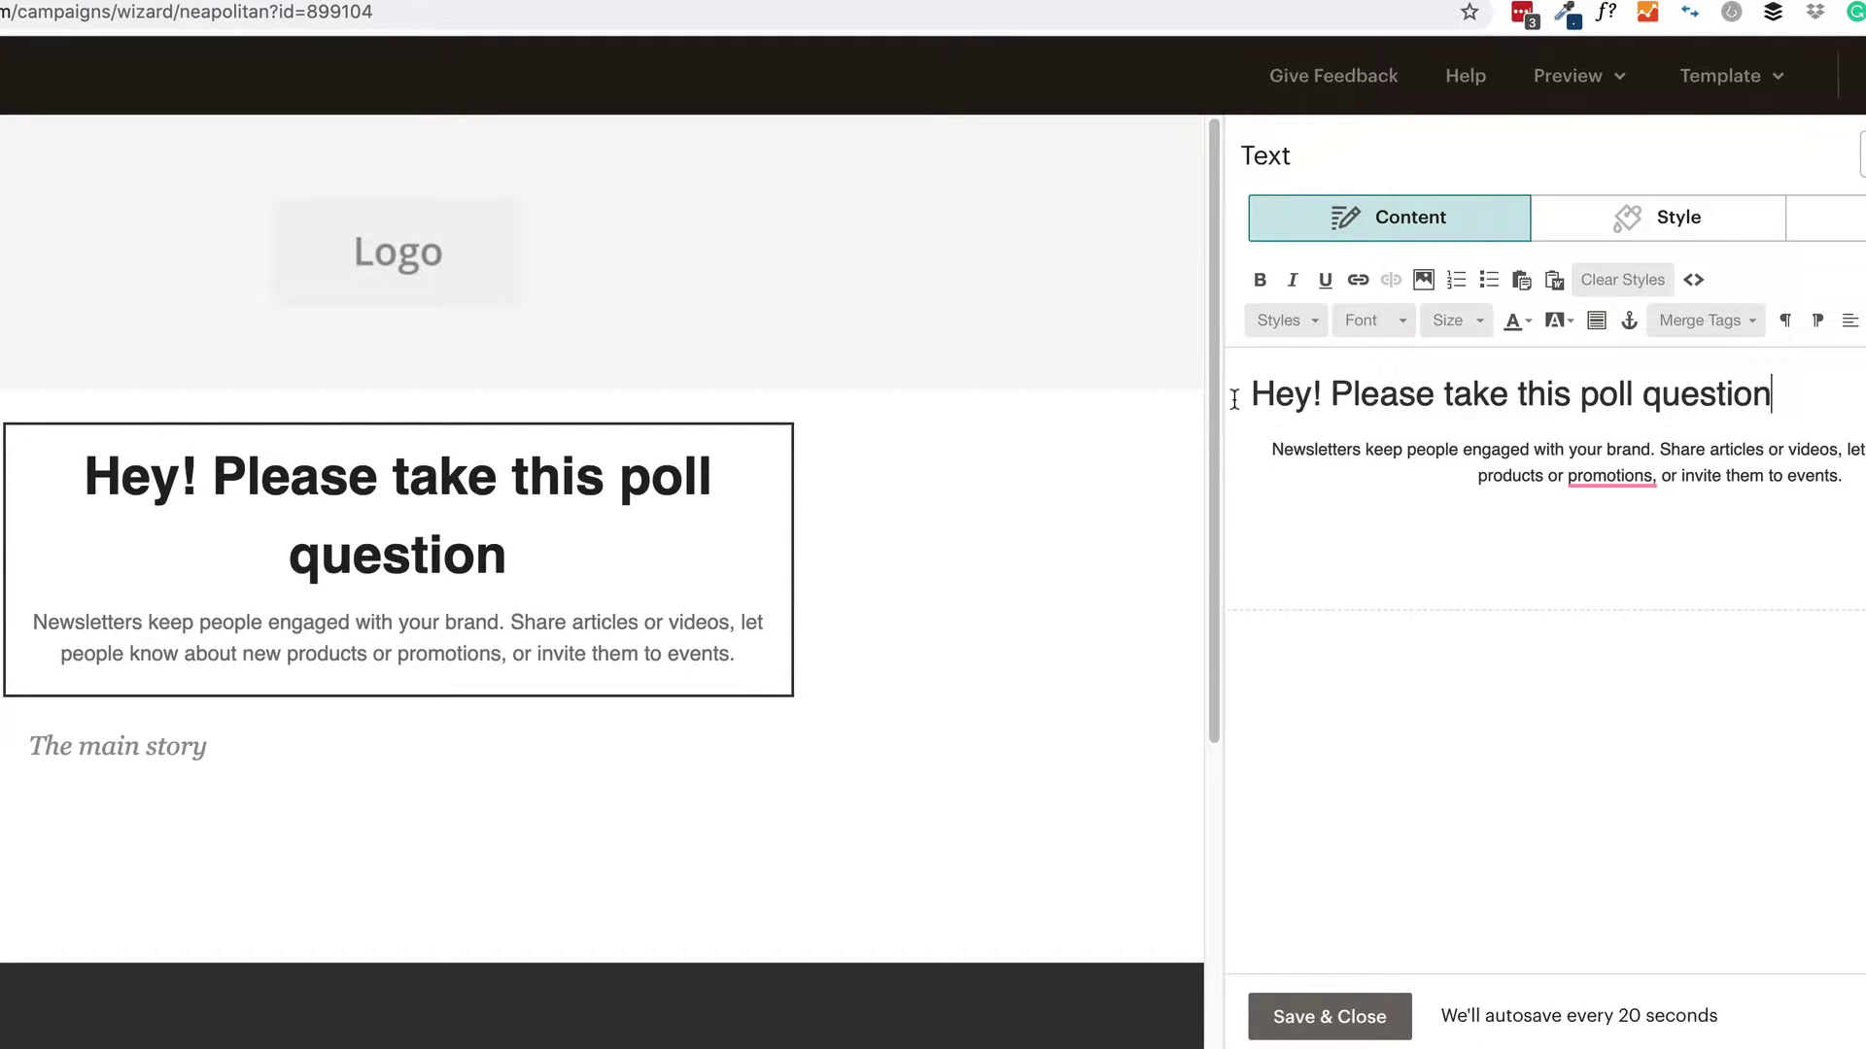
pyautogui.moveTo(1843, 475); pyautogui.dragTo(1259, 442)
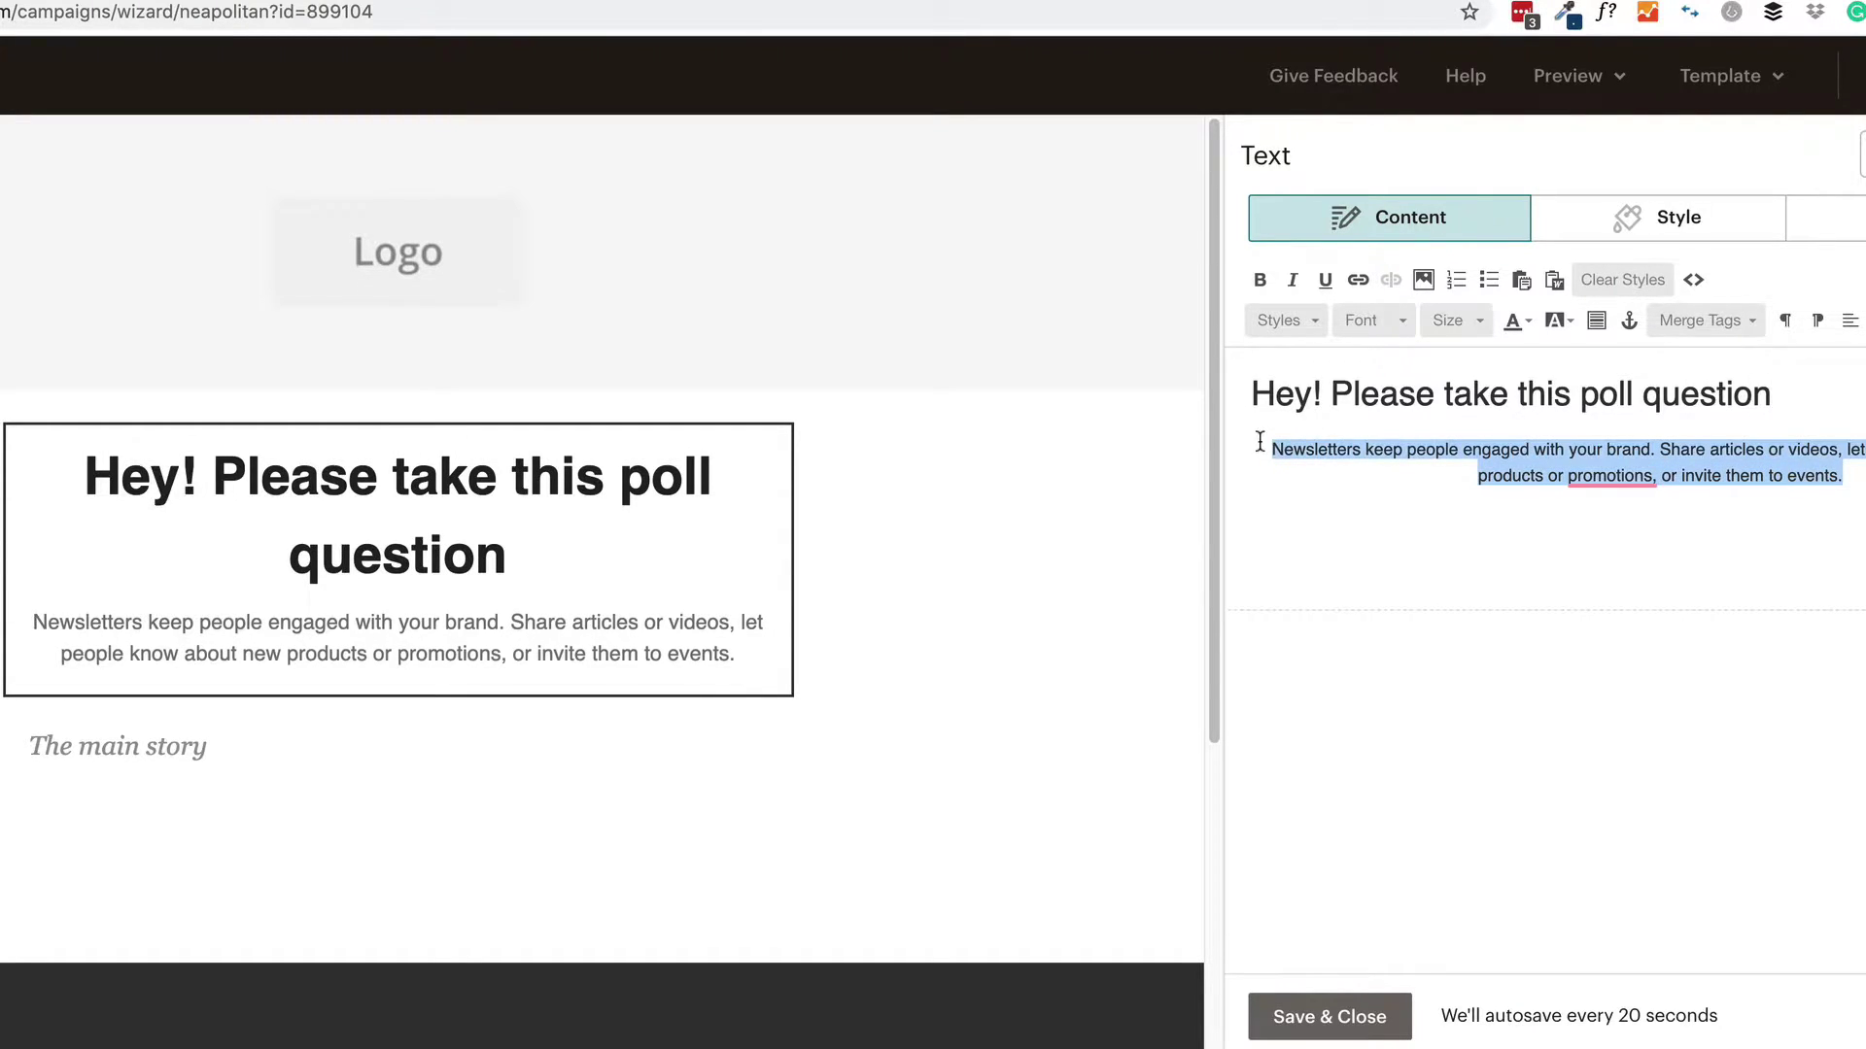
pyautogui.press('BackSpace')
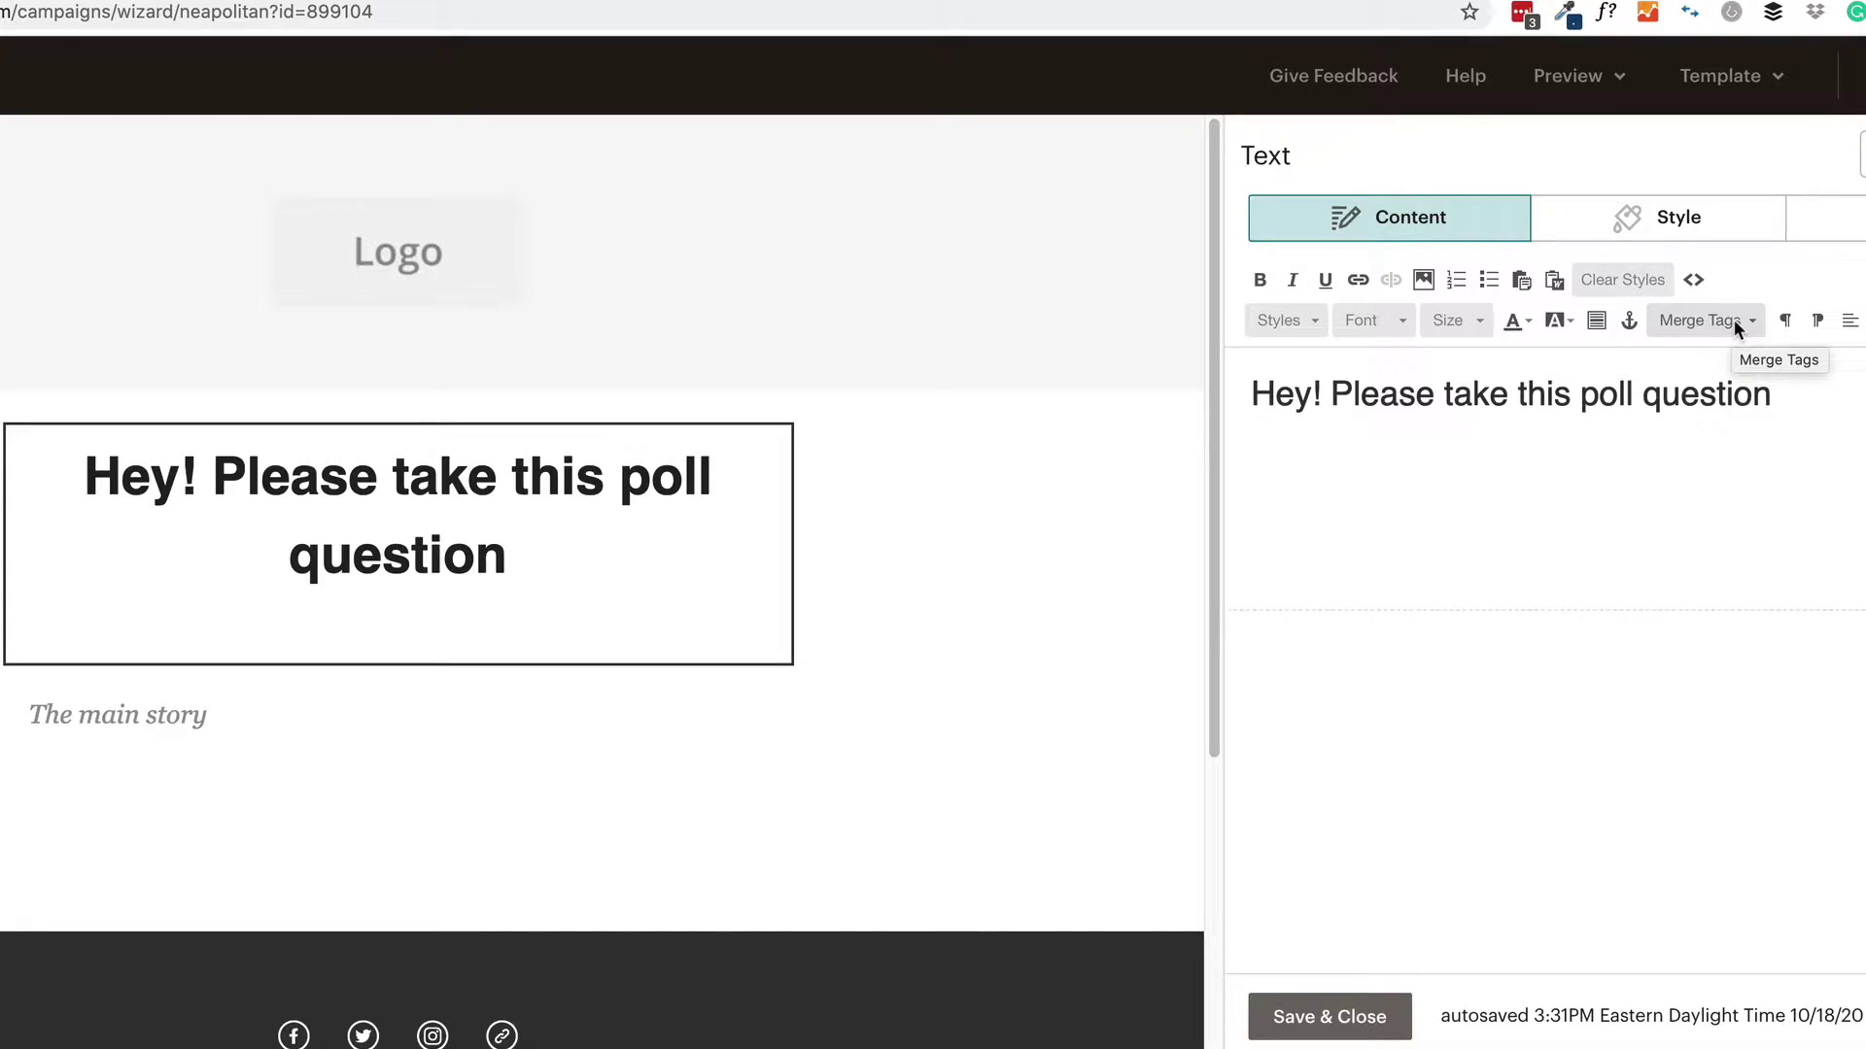
pyautogui.click(1734, 320)
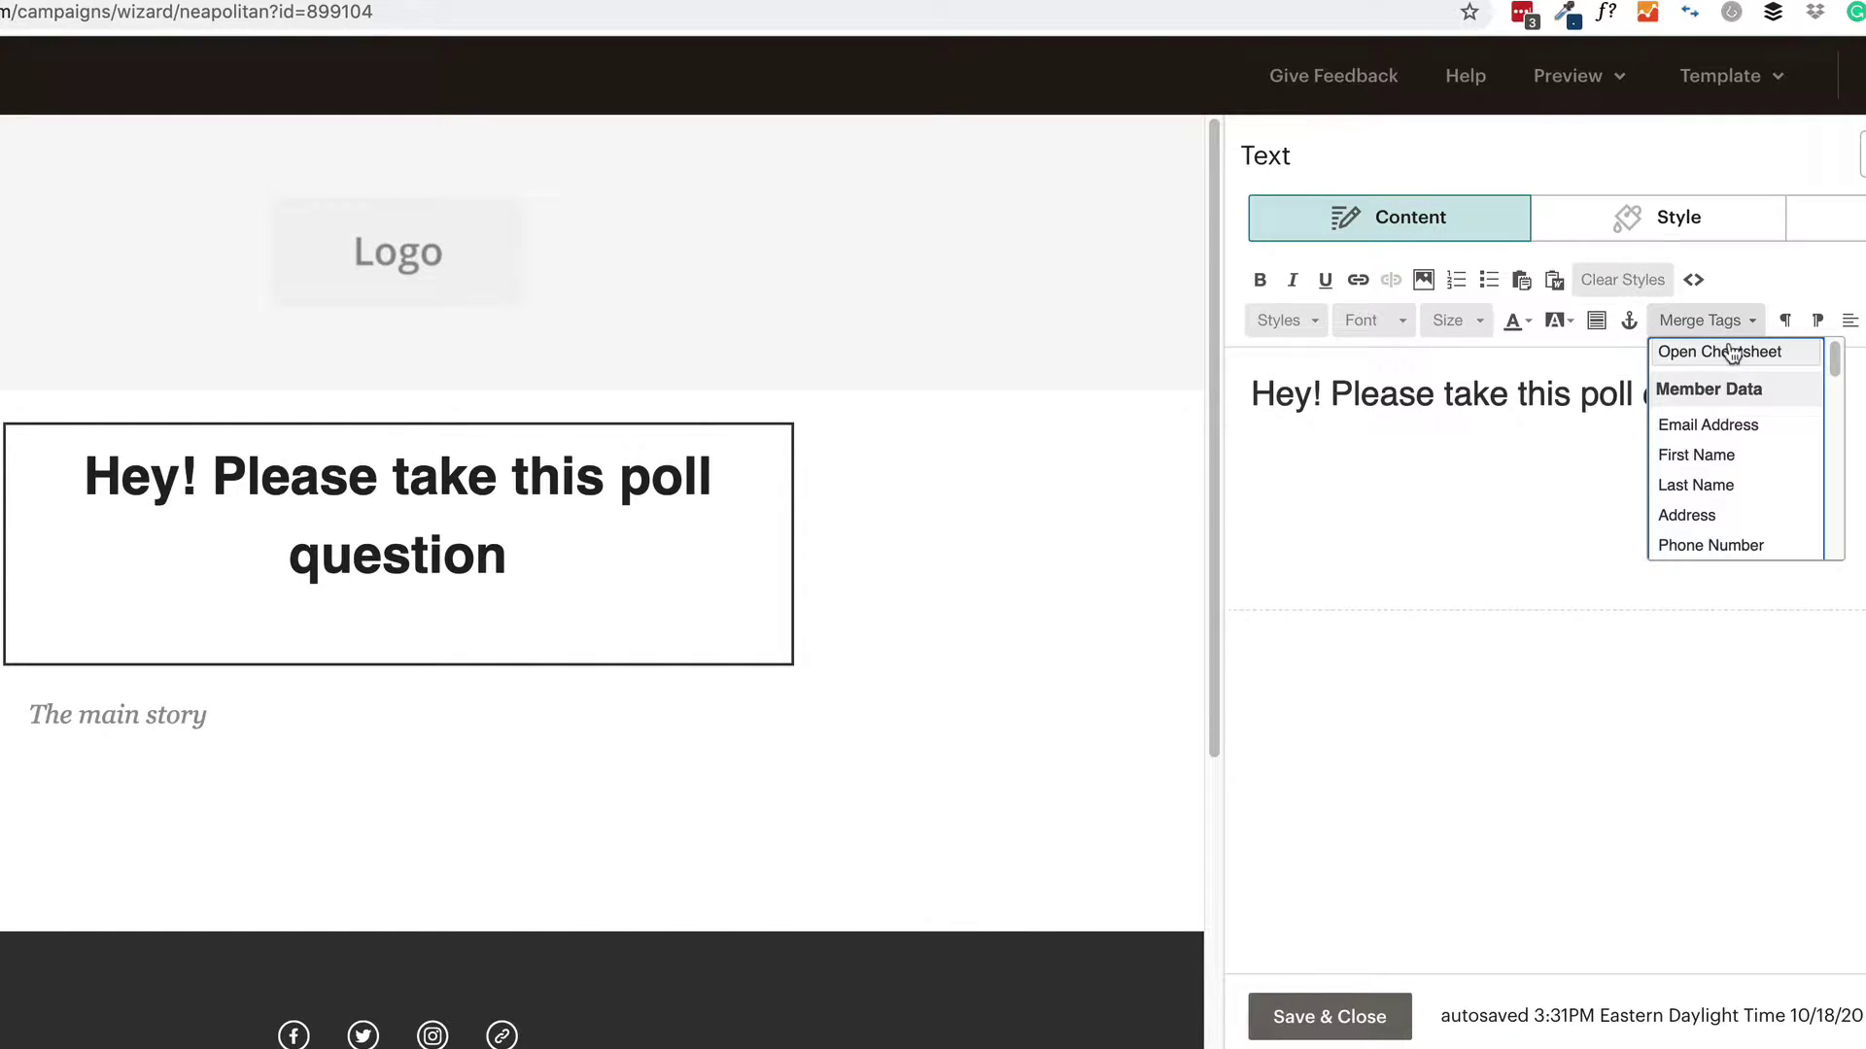
pyautogui.click(1733, 351)
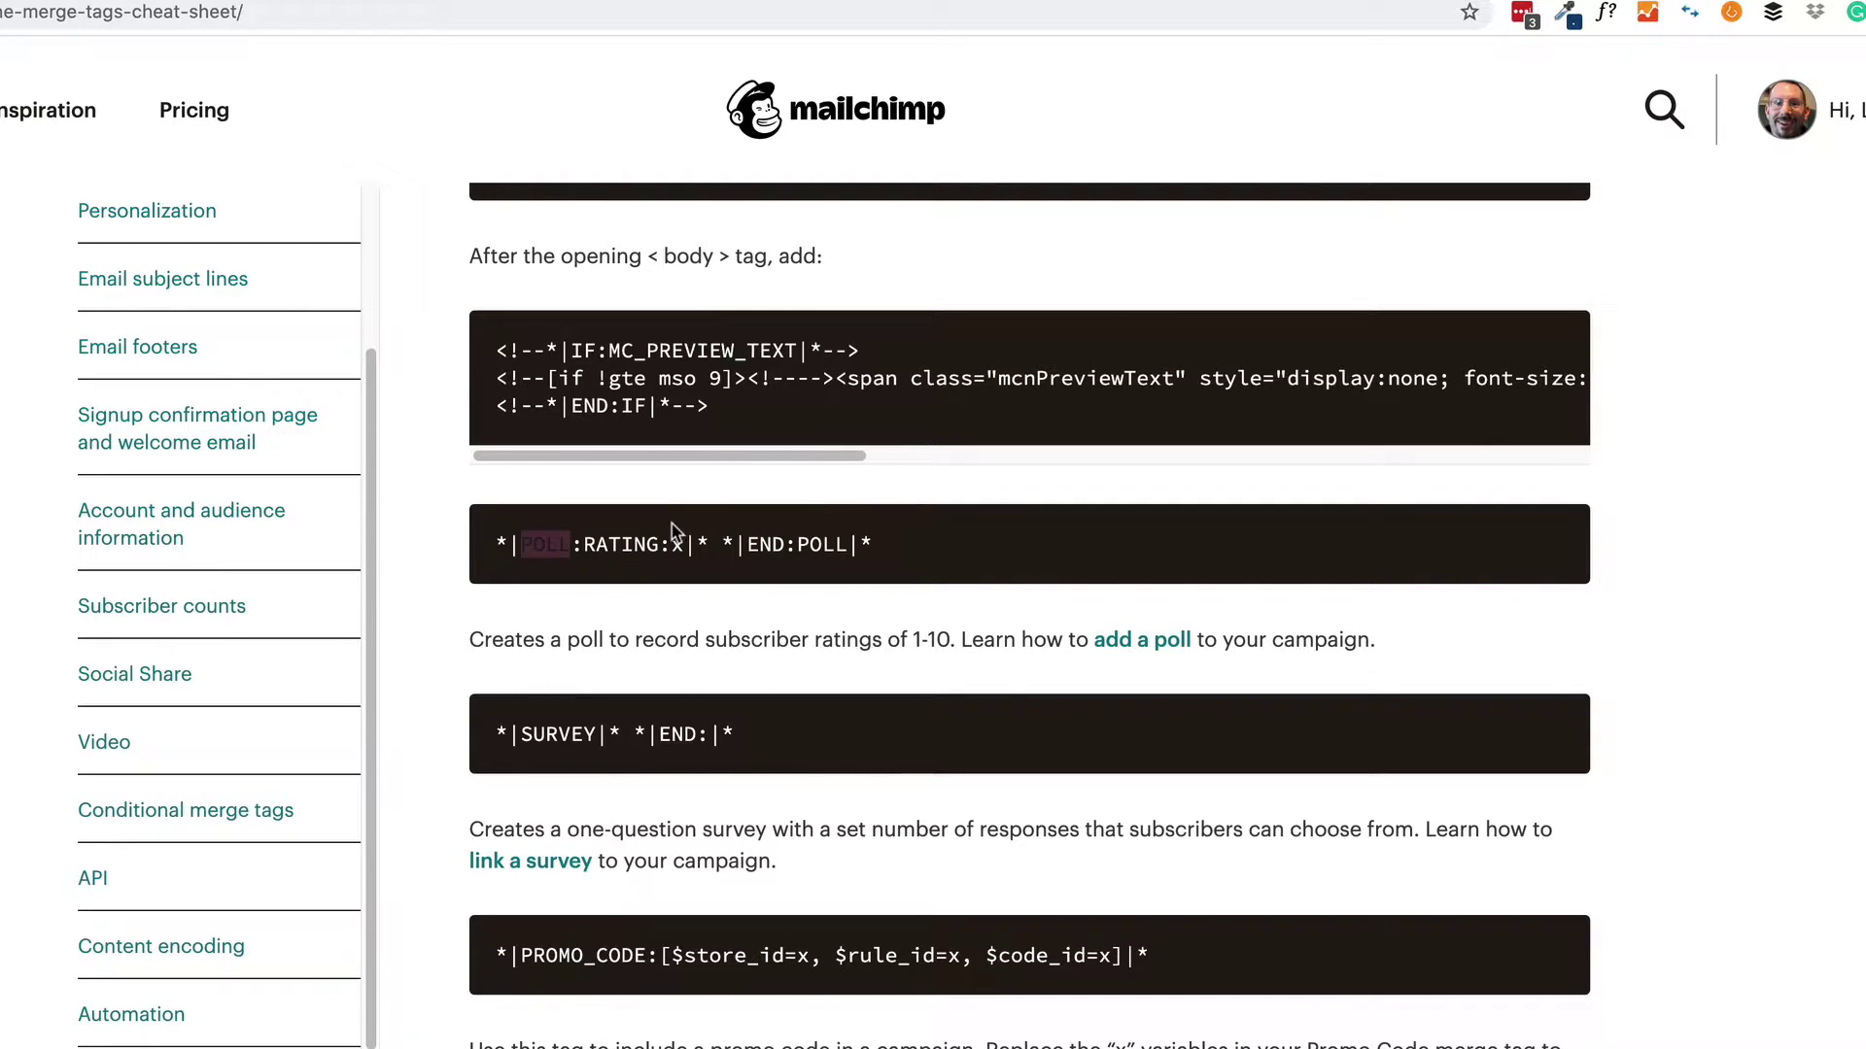
pyautogui.click(724, 535)
pyautogui.moveTo(881, 545); pyautogui.dragTo(495, 551)
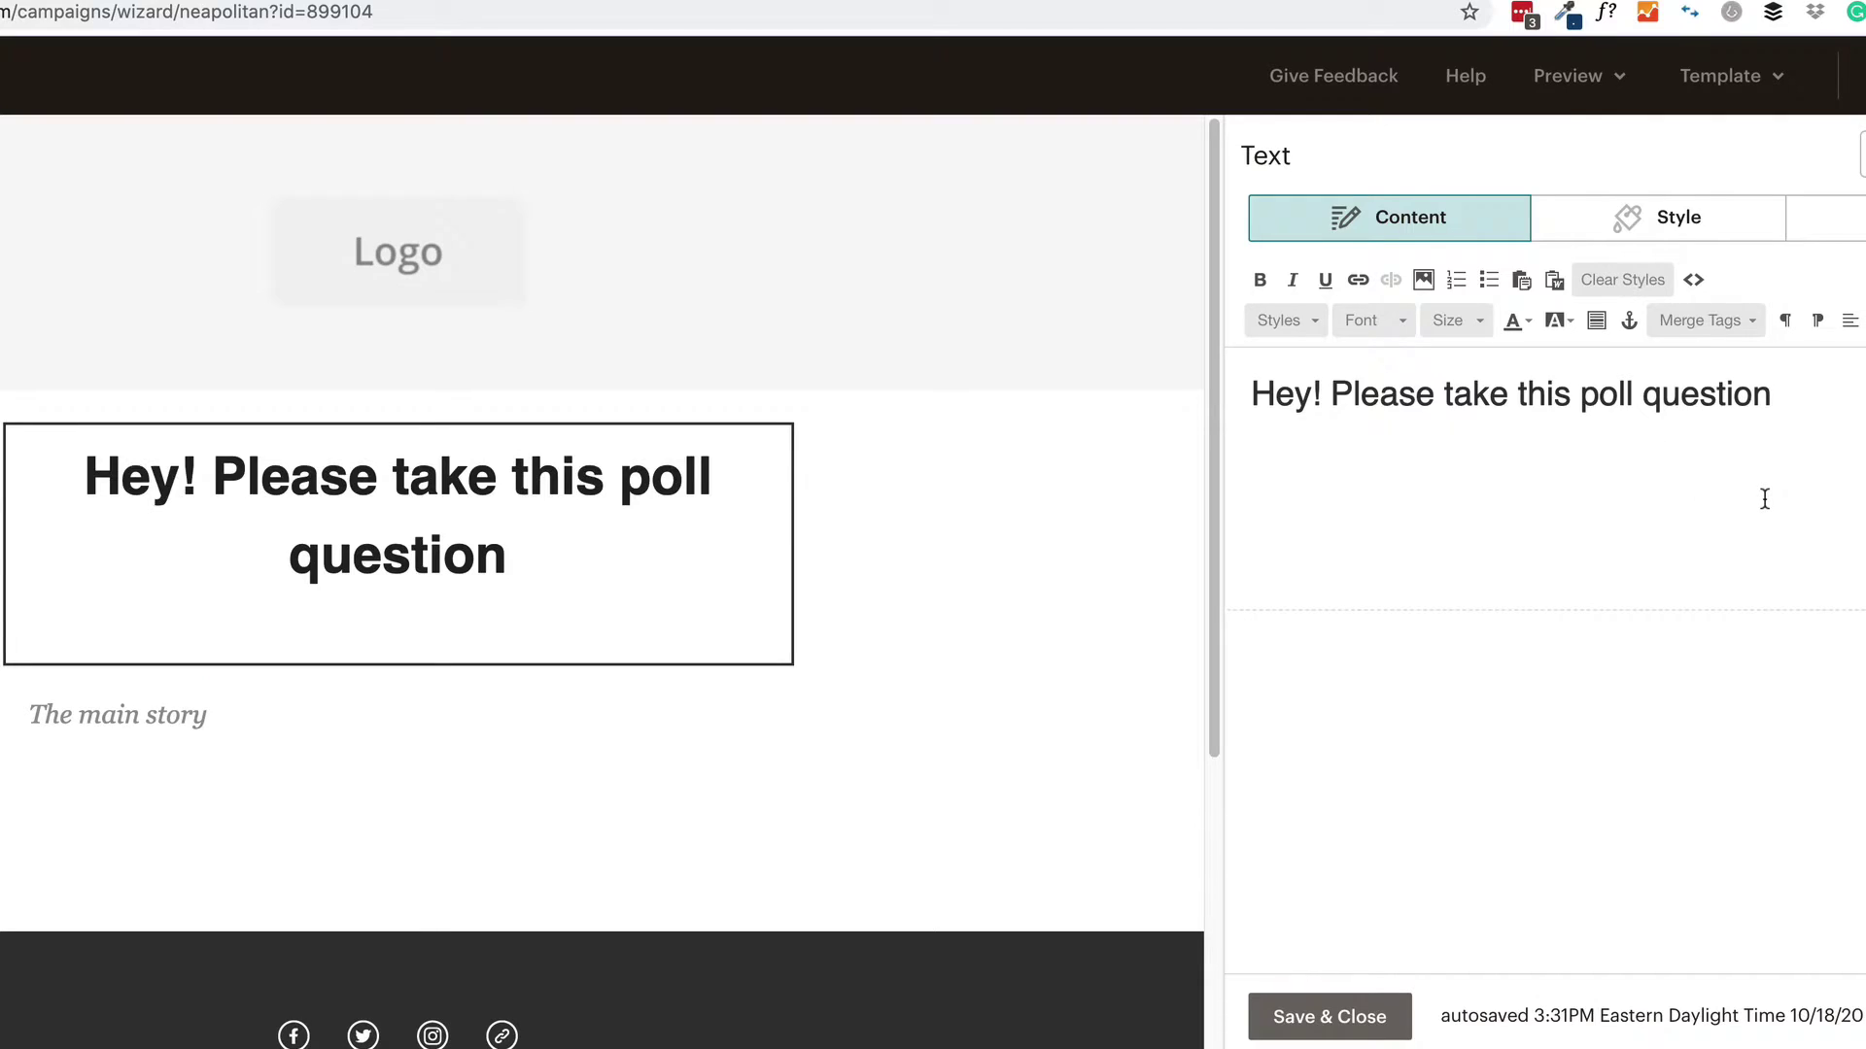
# Paste the *|POLL:RATING:x|* tag with *|END:POLL|* on its own line, and select the x.
pyautogui.write('*|POLL:RATING:x|* *|END:POLL|*')
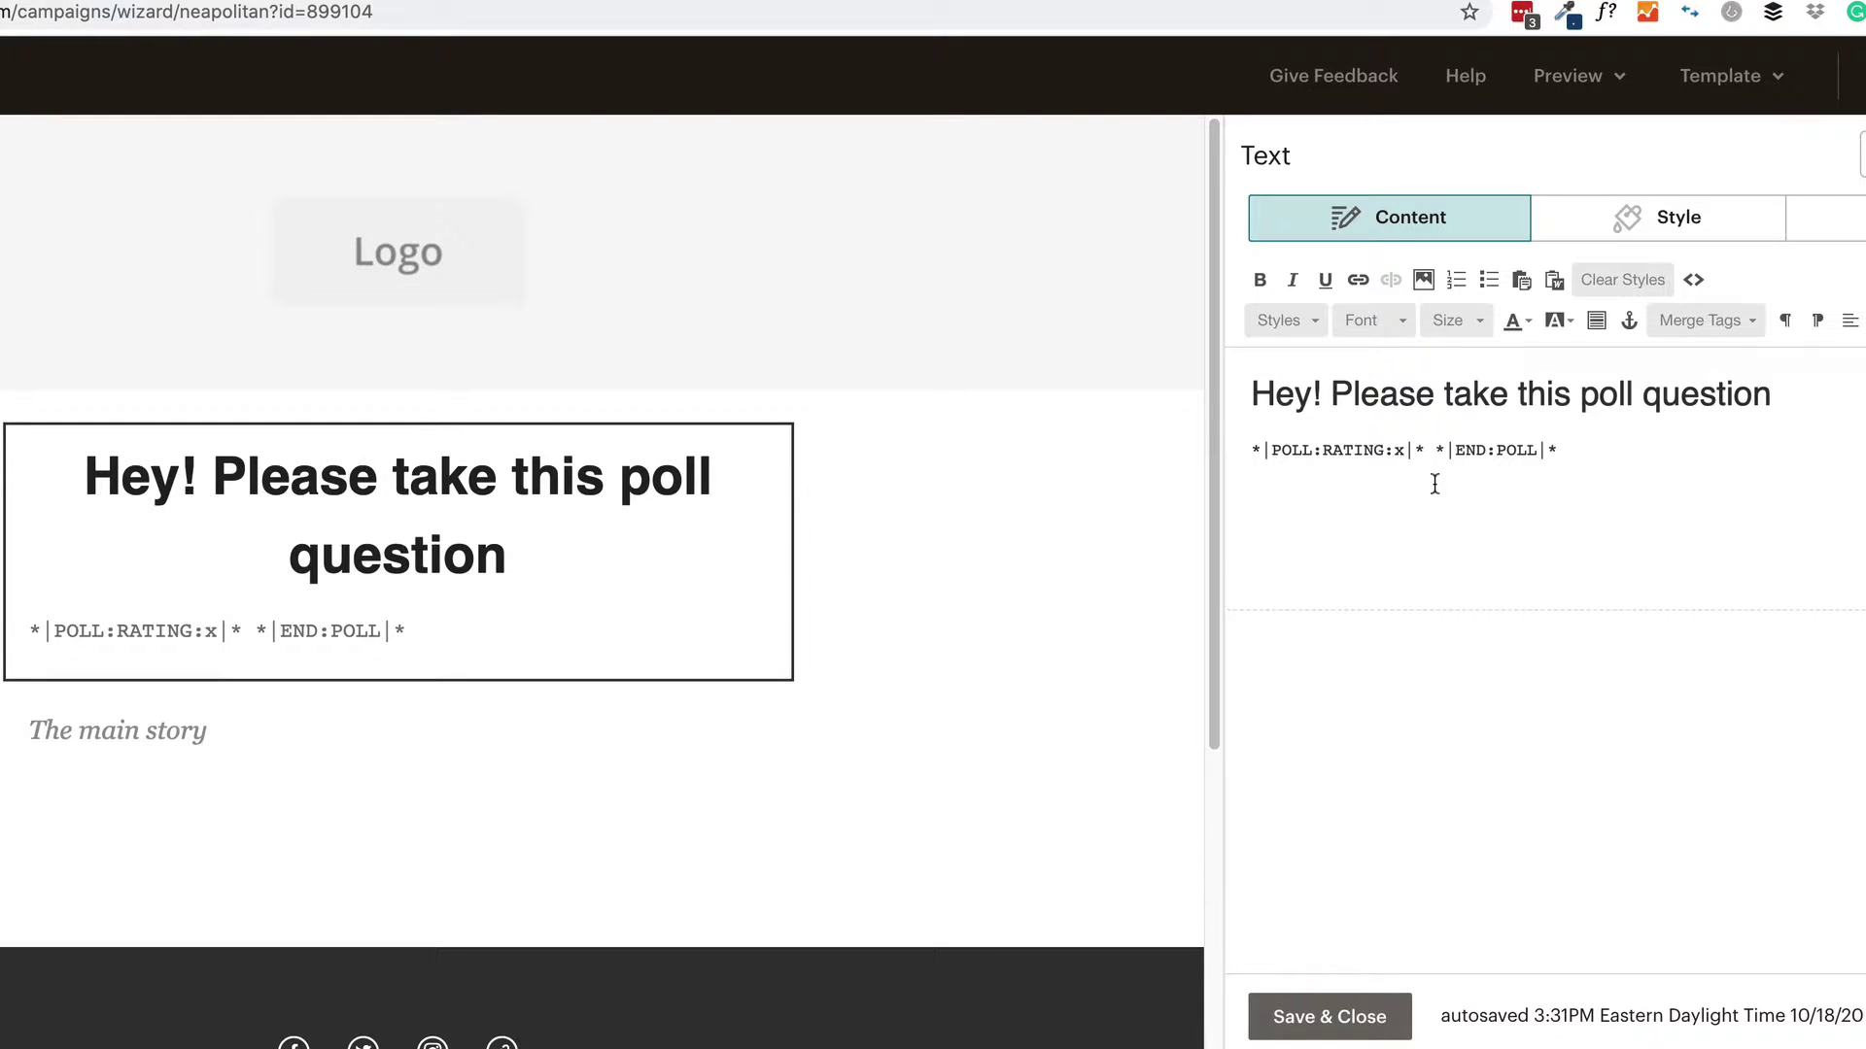
pyautogui.press('Return')
pyautogui.press('Return')
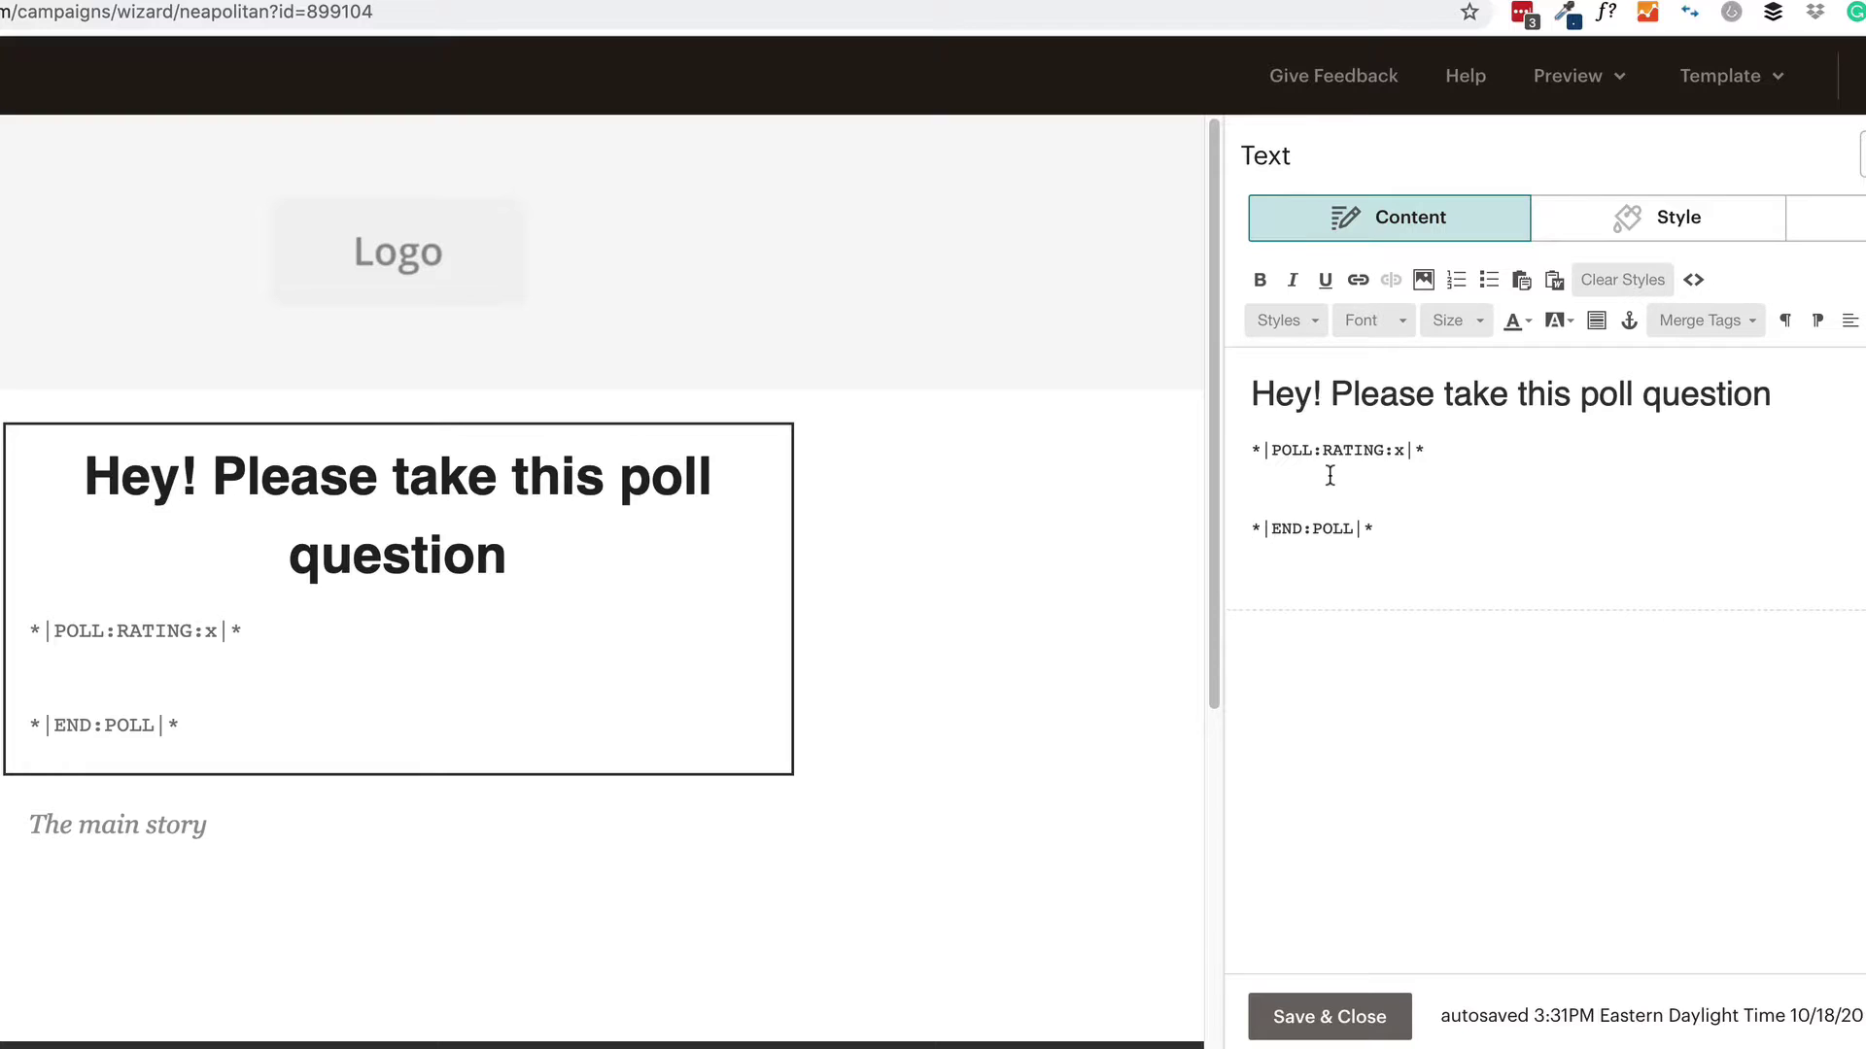
pyautogui.doubleClick(1399, 453)
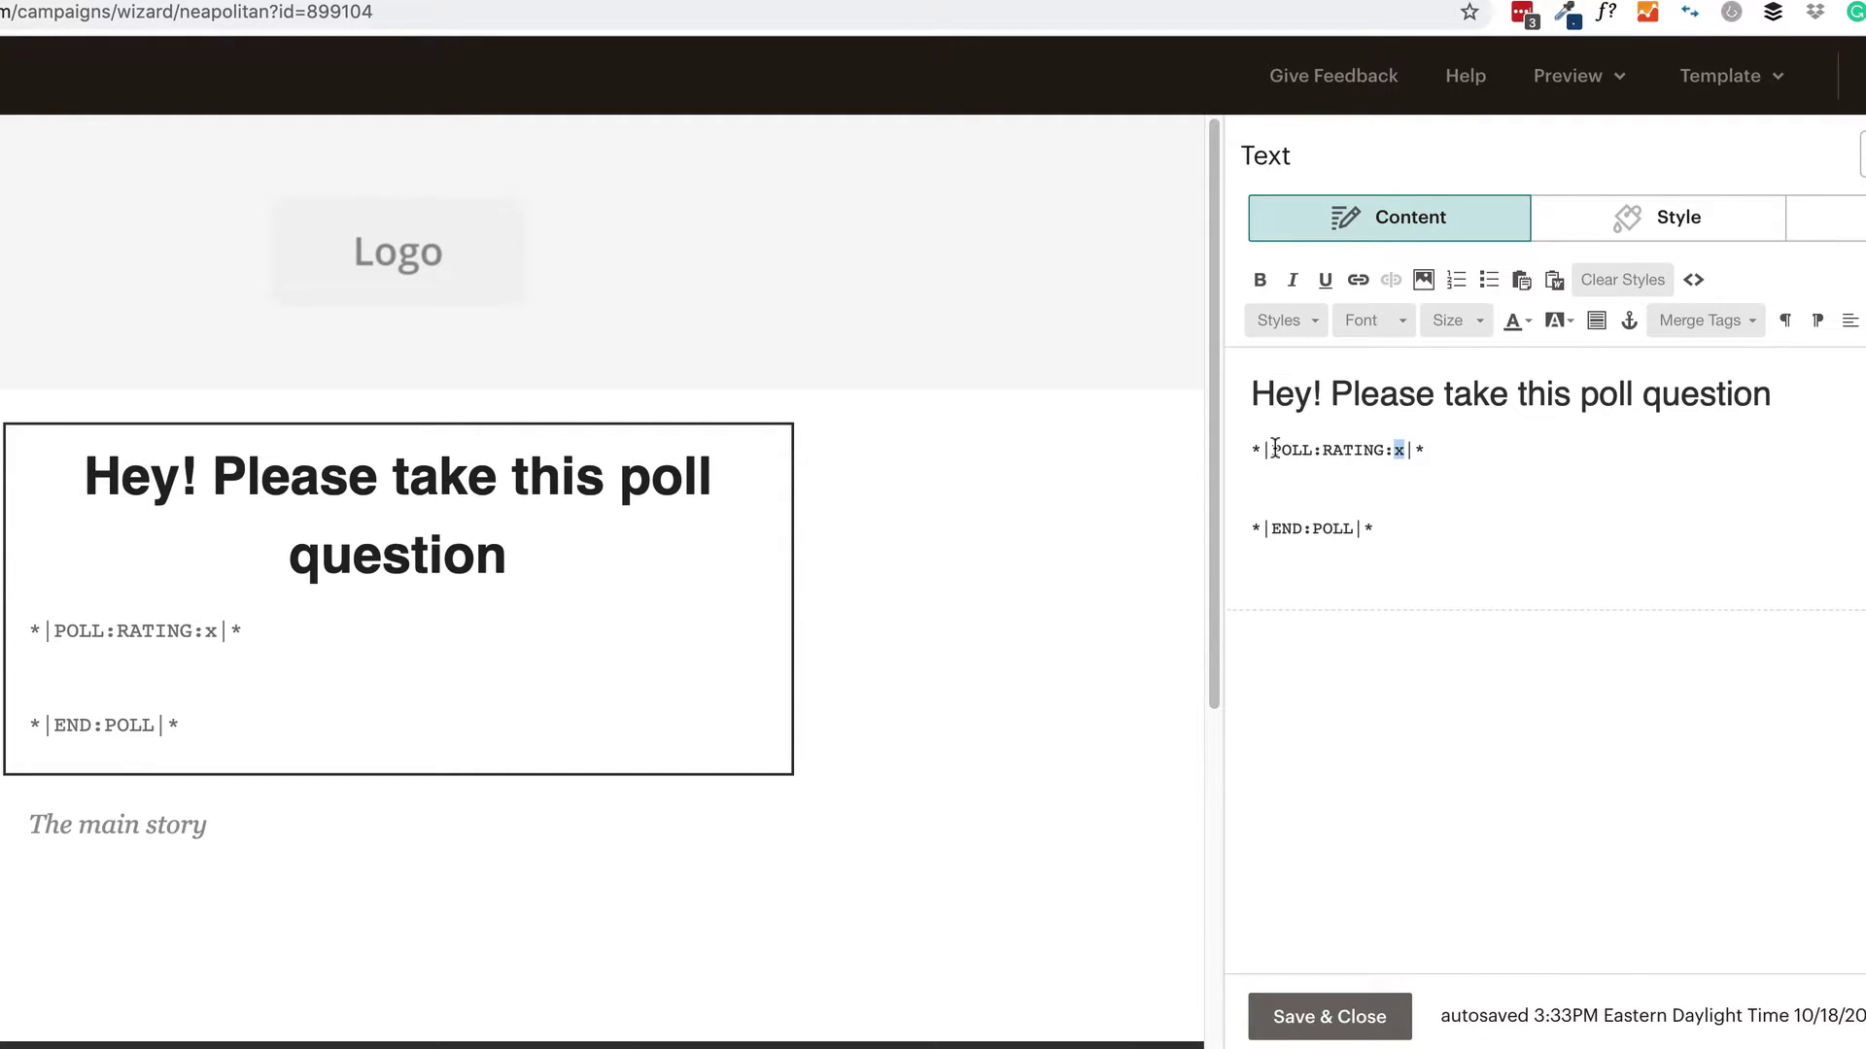
pyautogui.moveTo(1251, 449); pyautogui.dragTo(1446, 449)
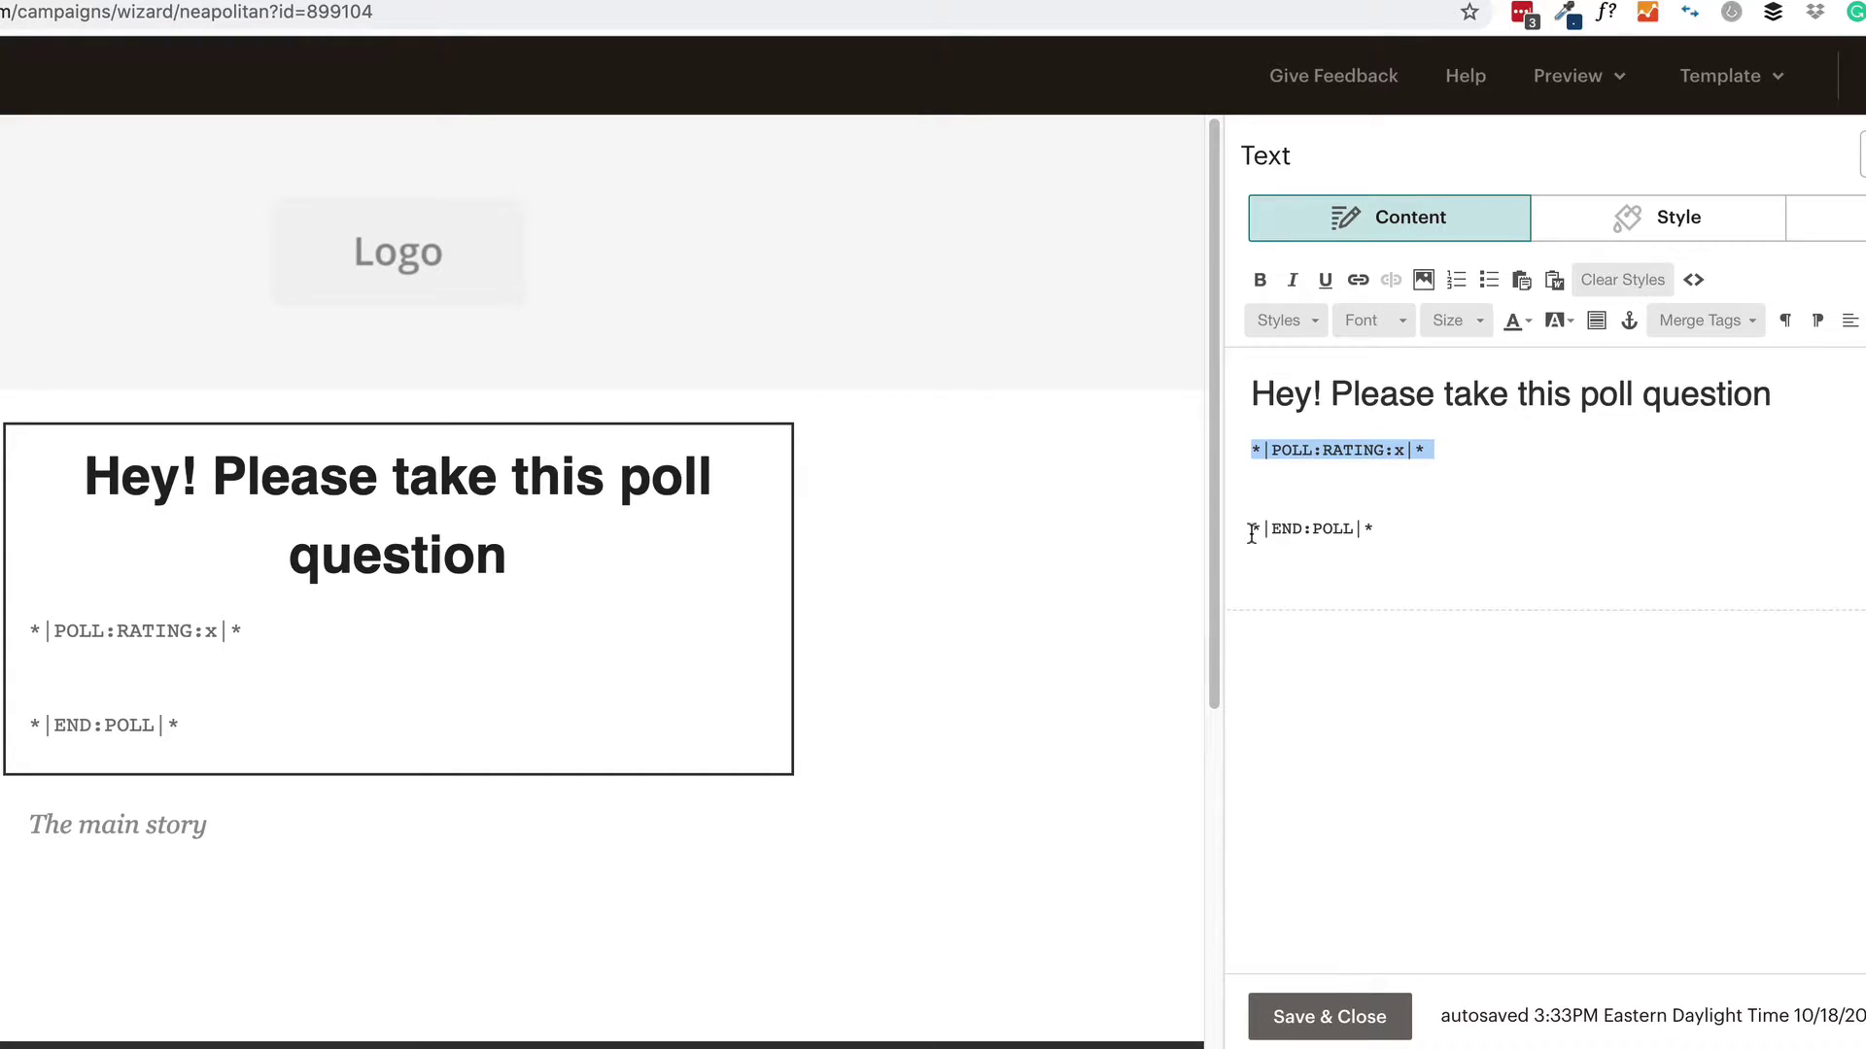
pyautogui.moveTo(1251, 529); pyautogui.dragTo(1400, 537)
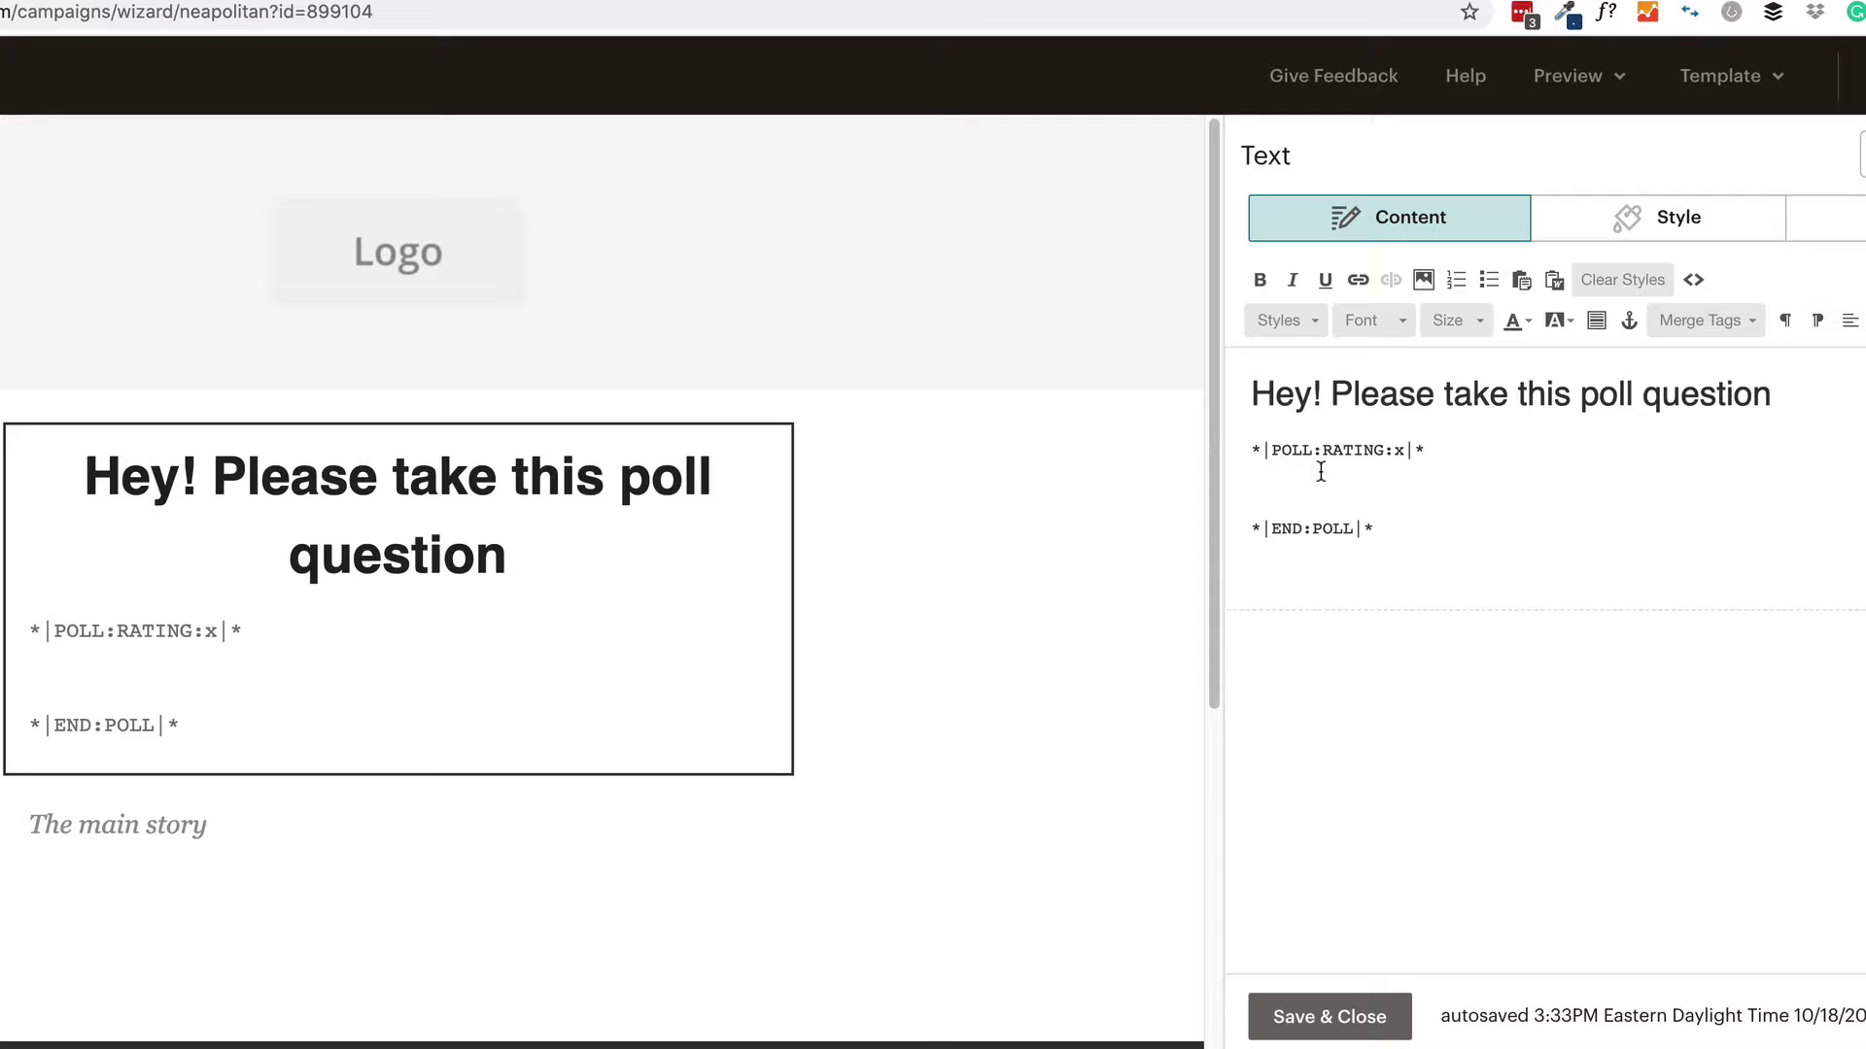
# Change the poll tag to *|POLL:RATING:H|* and add the question 'How likely are you recommend Mailchimp?'.
pyautogui.doubleClick(1401, 451)
pyautogui.write('H')
pyautogui.click(1325, 480)
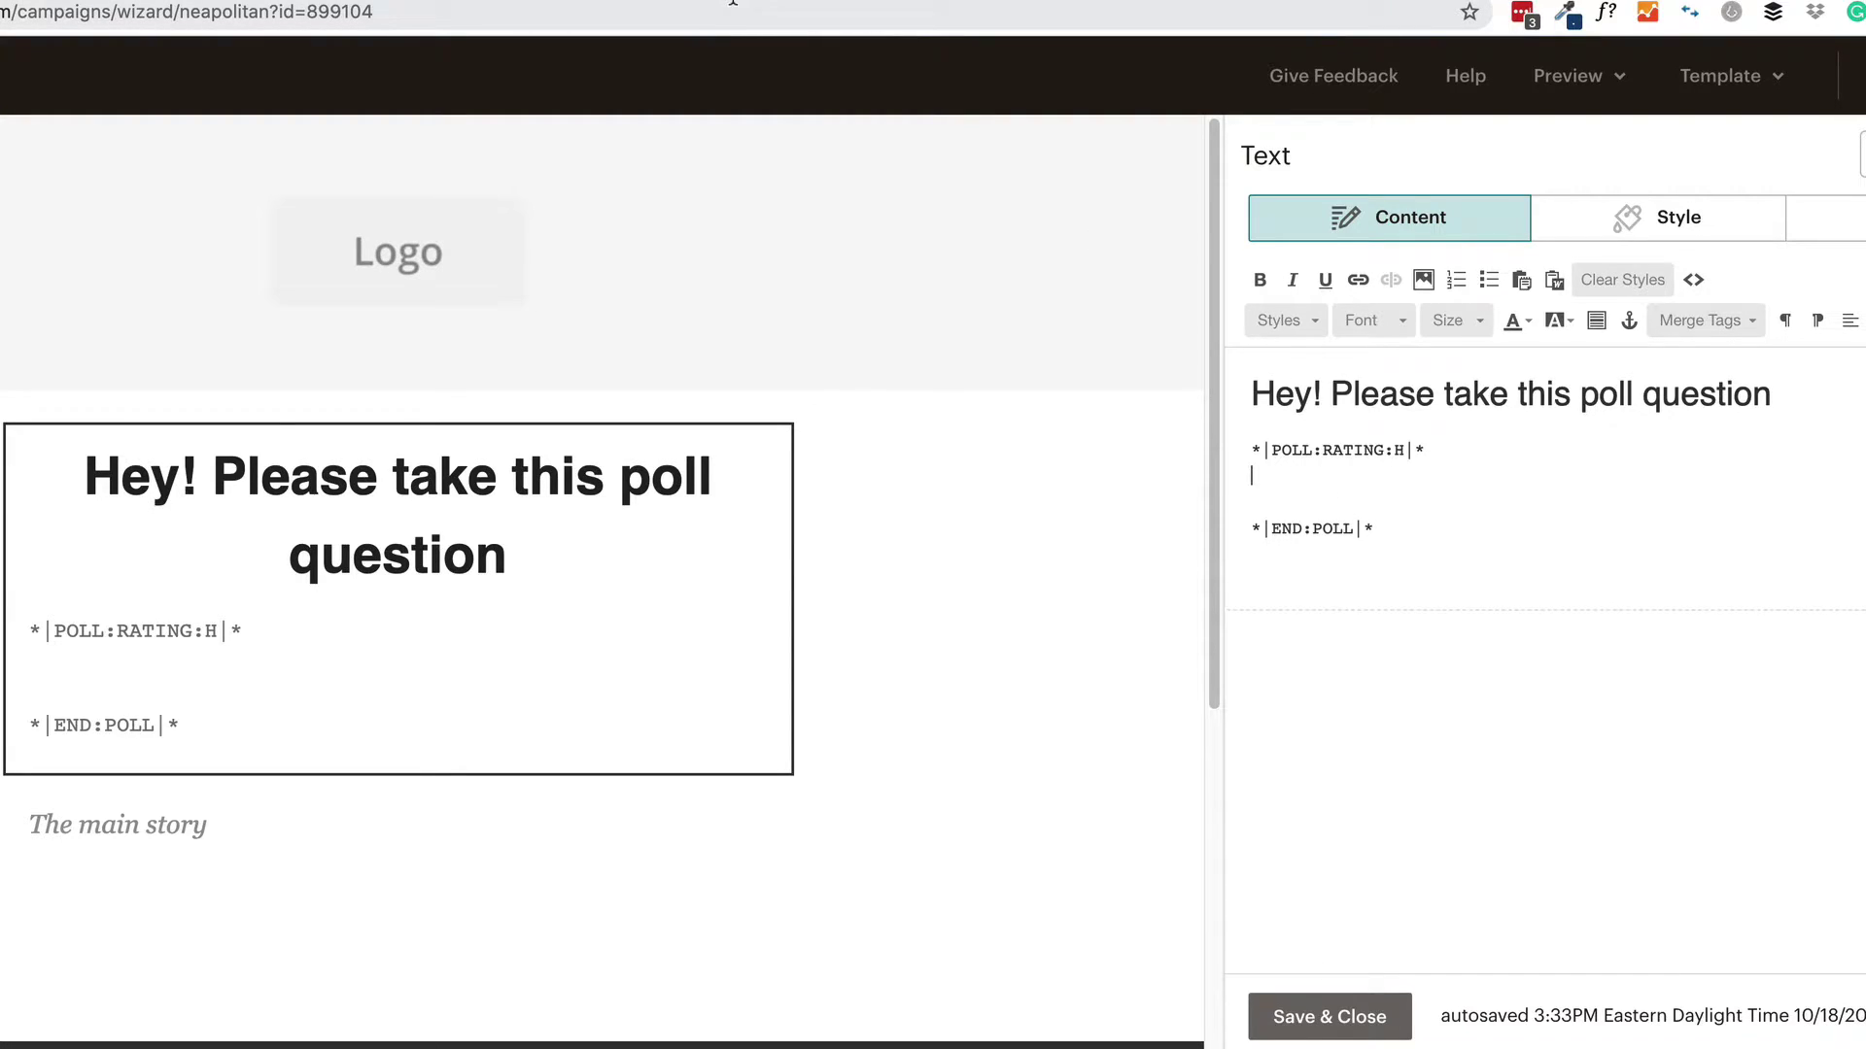
pyautogui.write('How likely are you ')
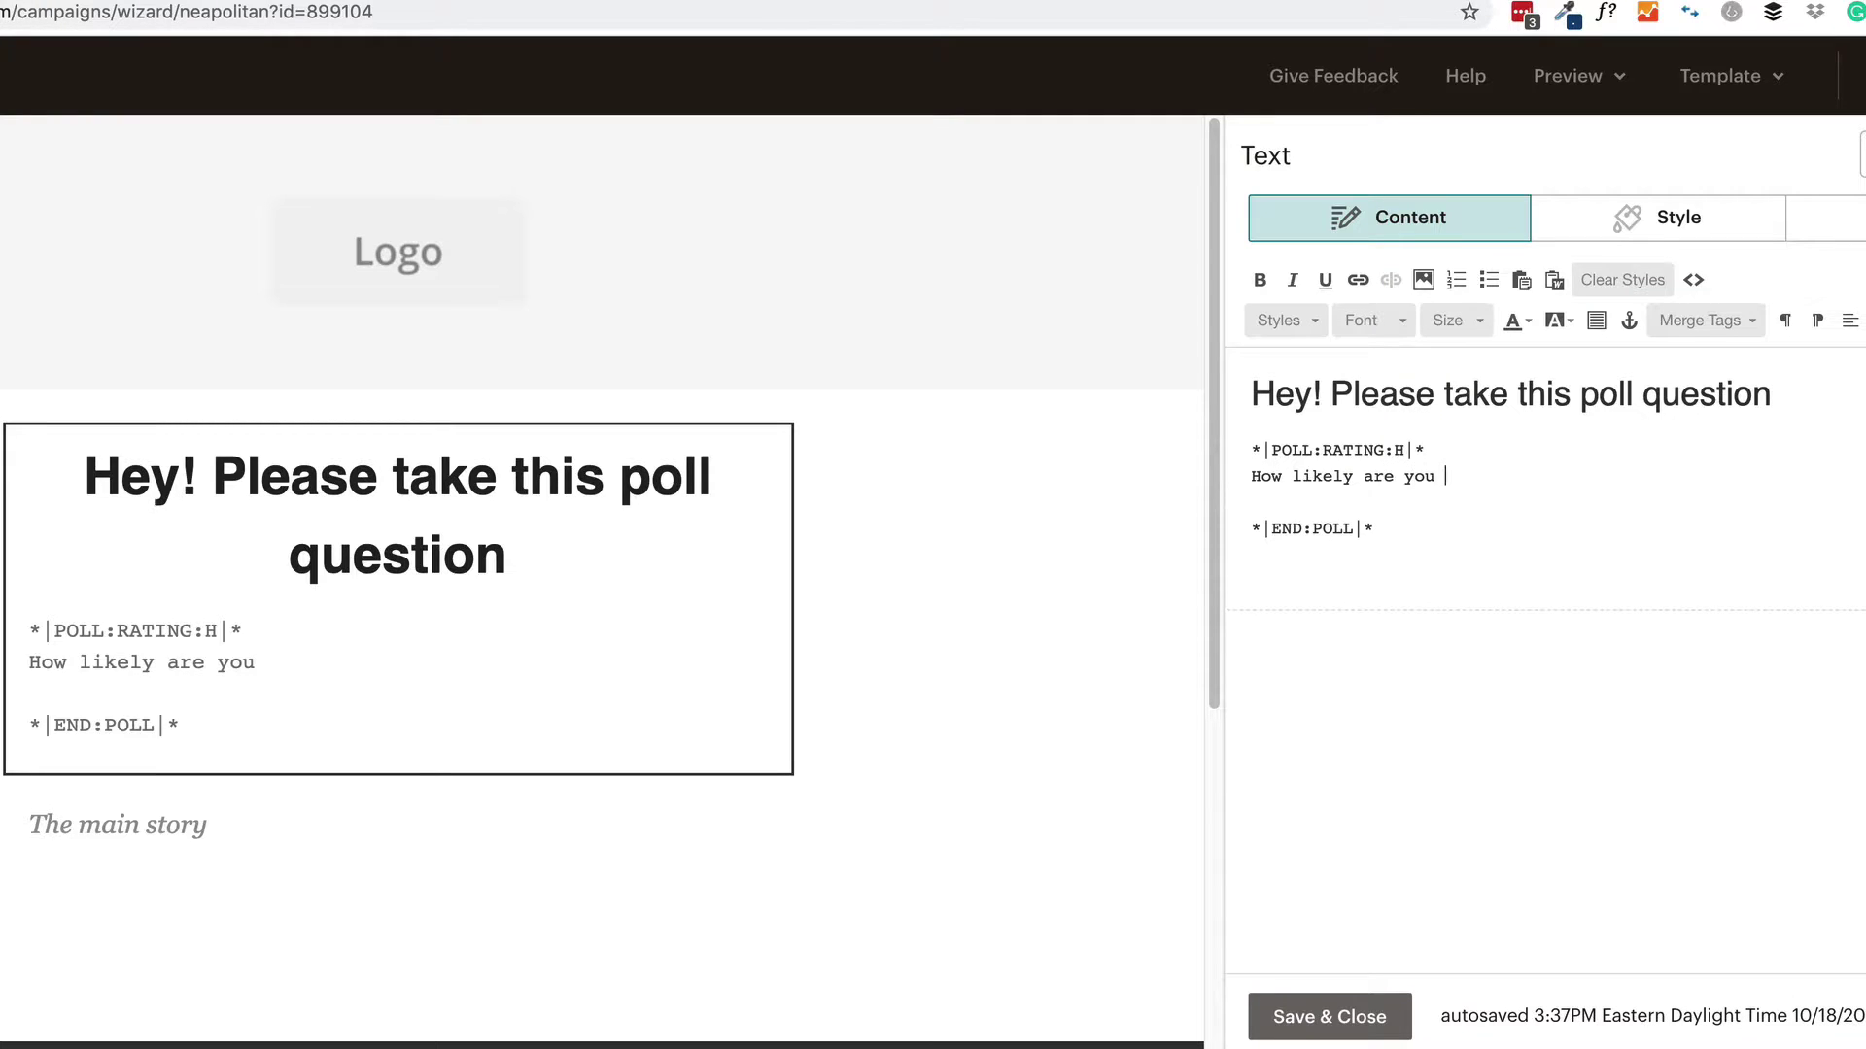
pyautogui.write('recommend')
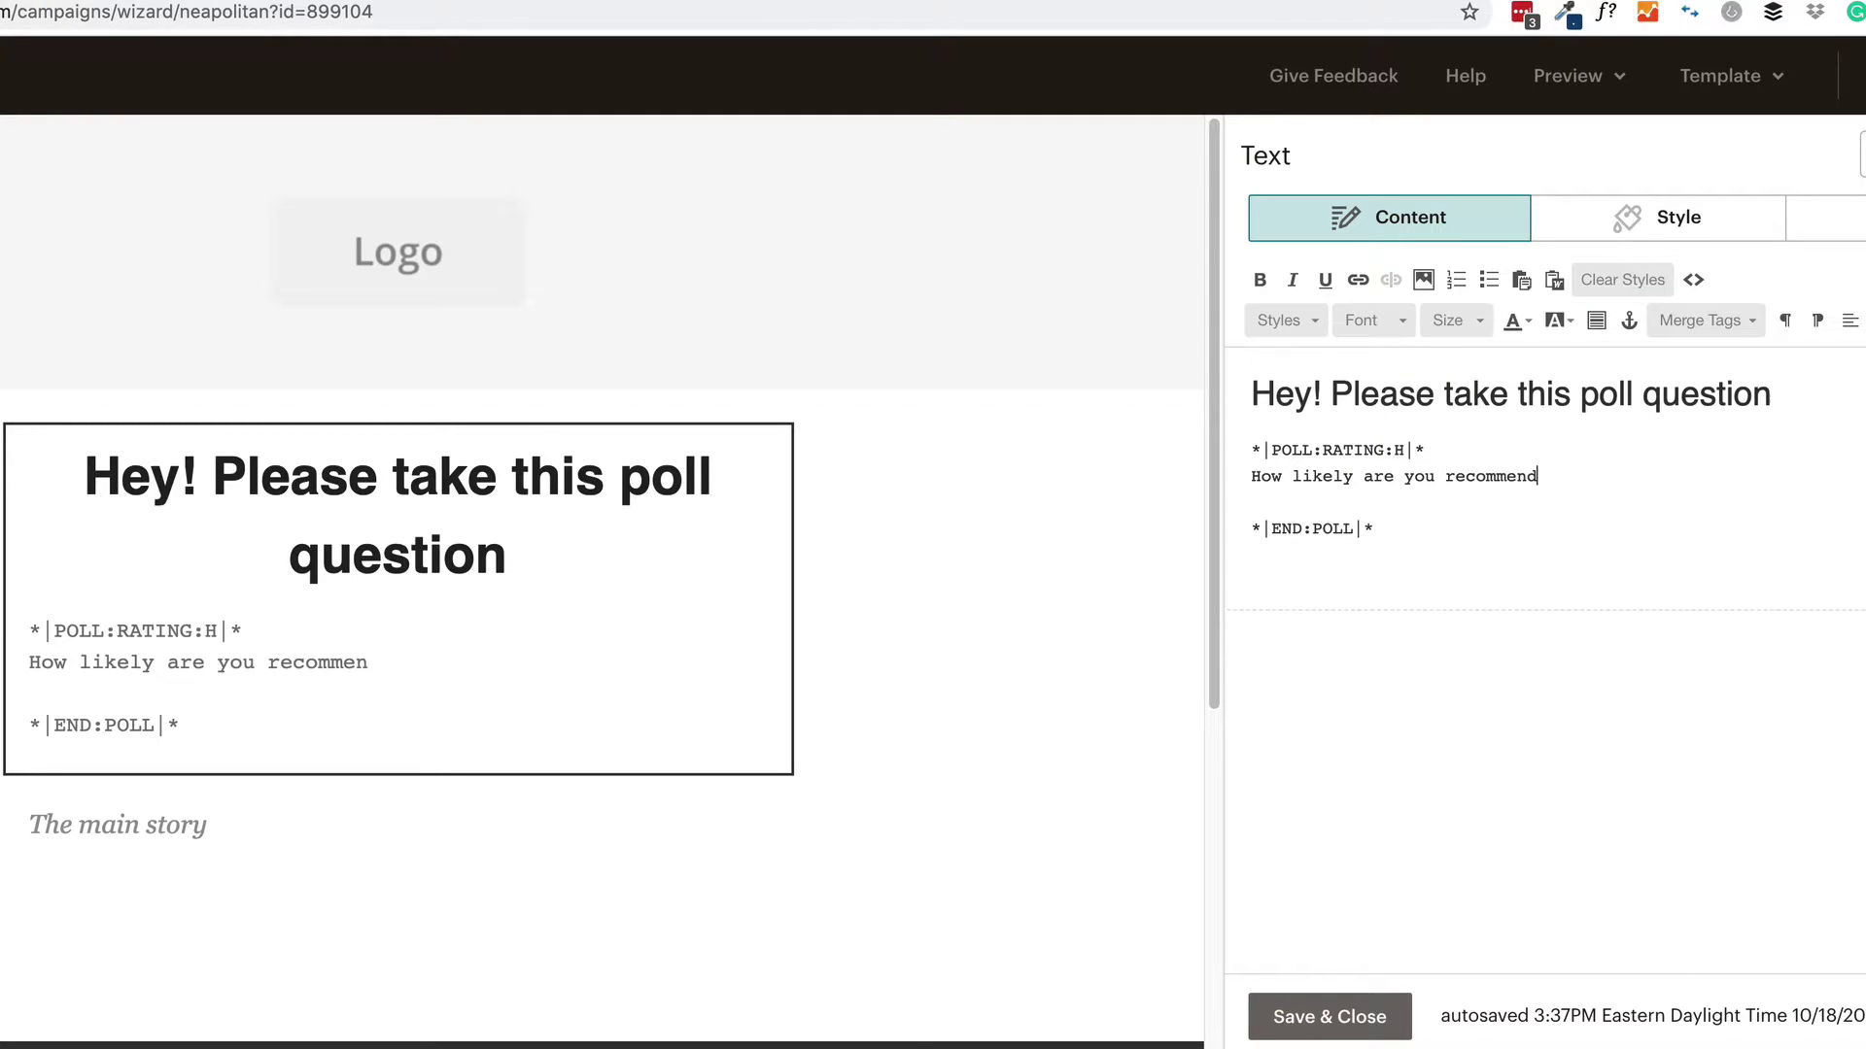
pyautogui.write(' Mailchimp')
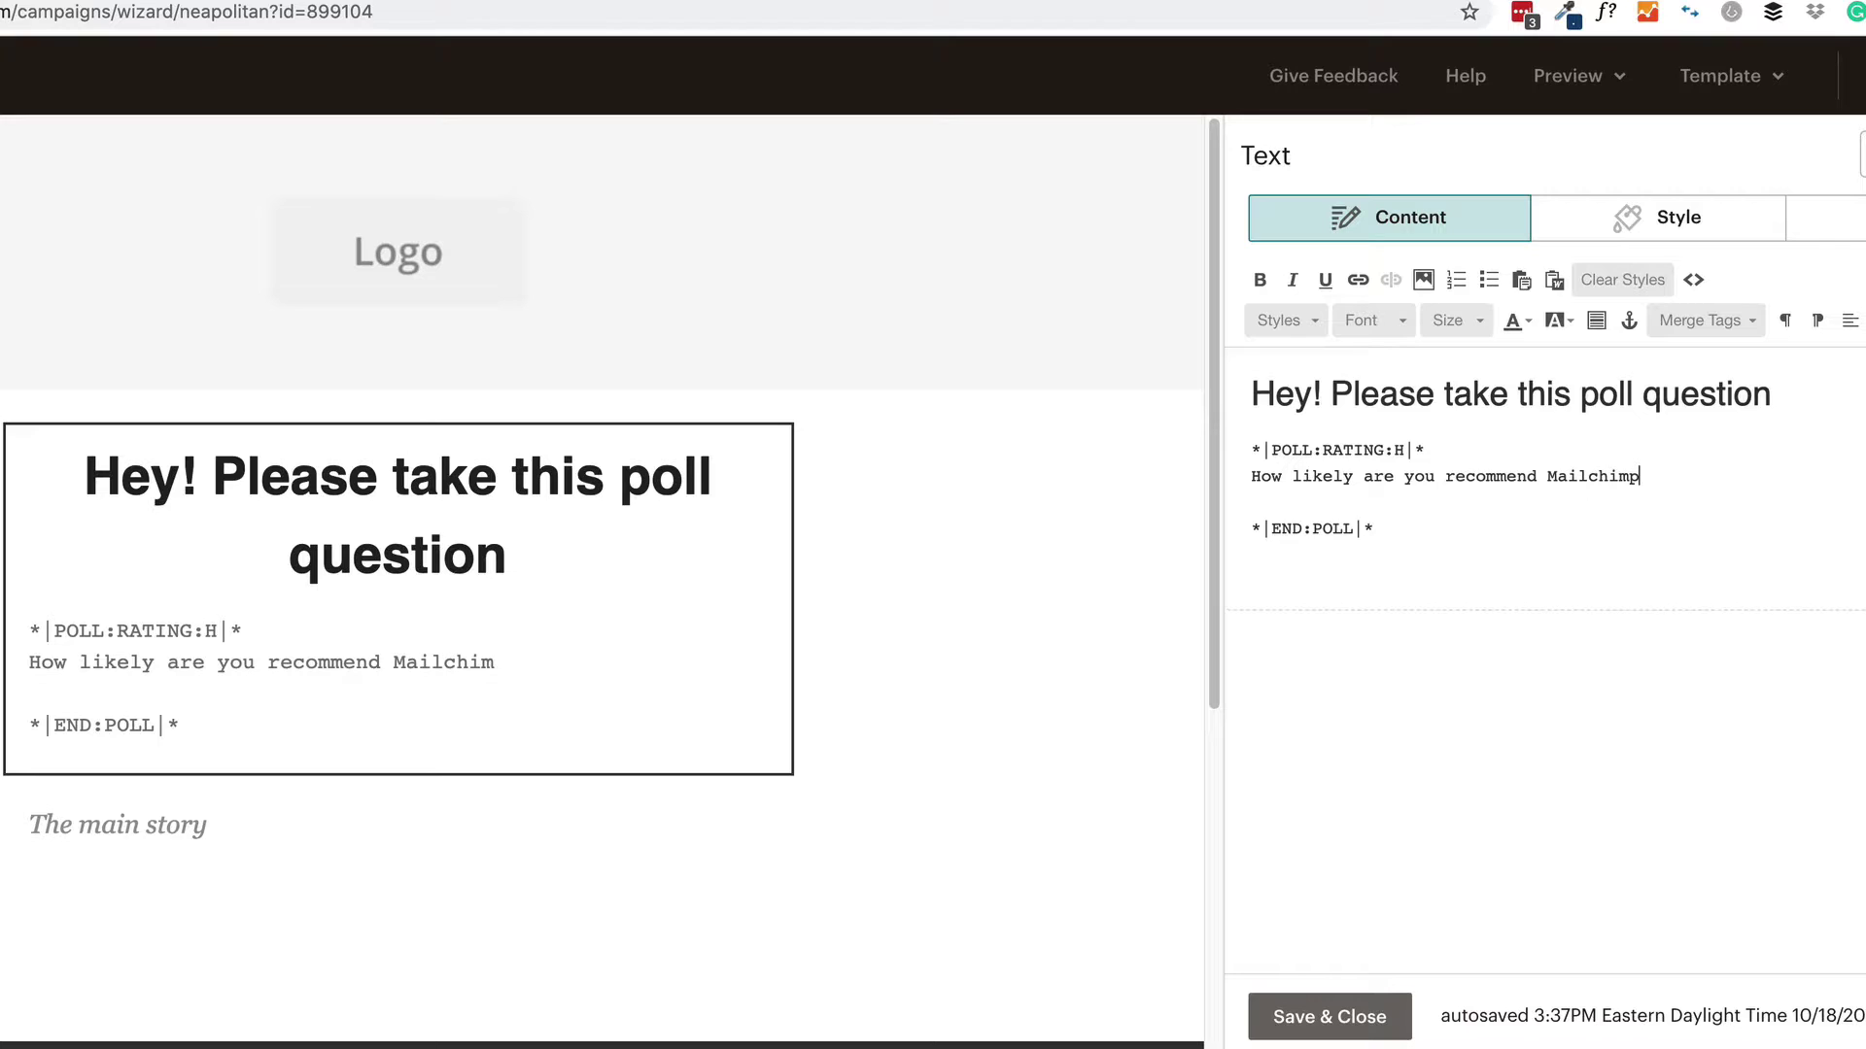
pyautogui.write('?')
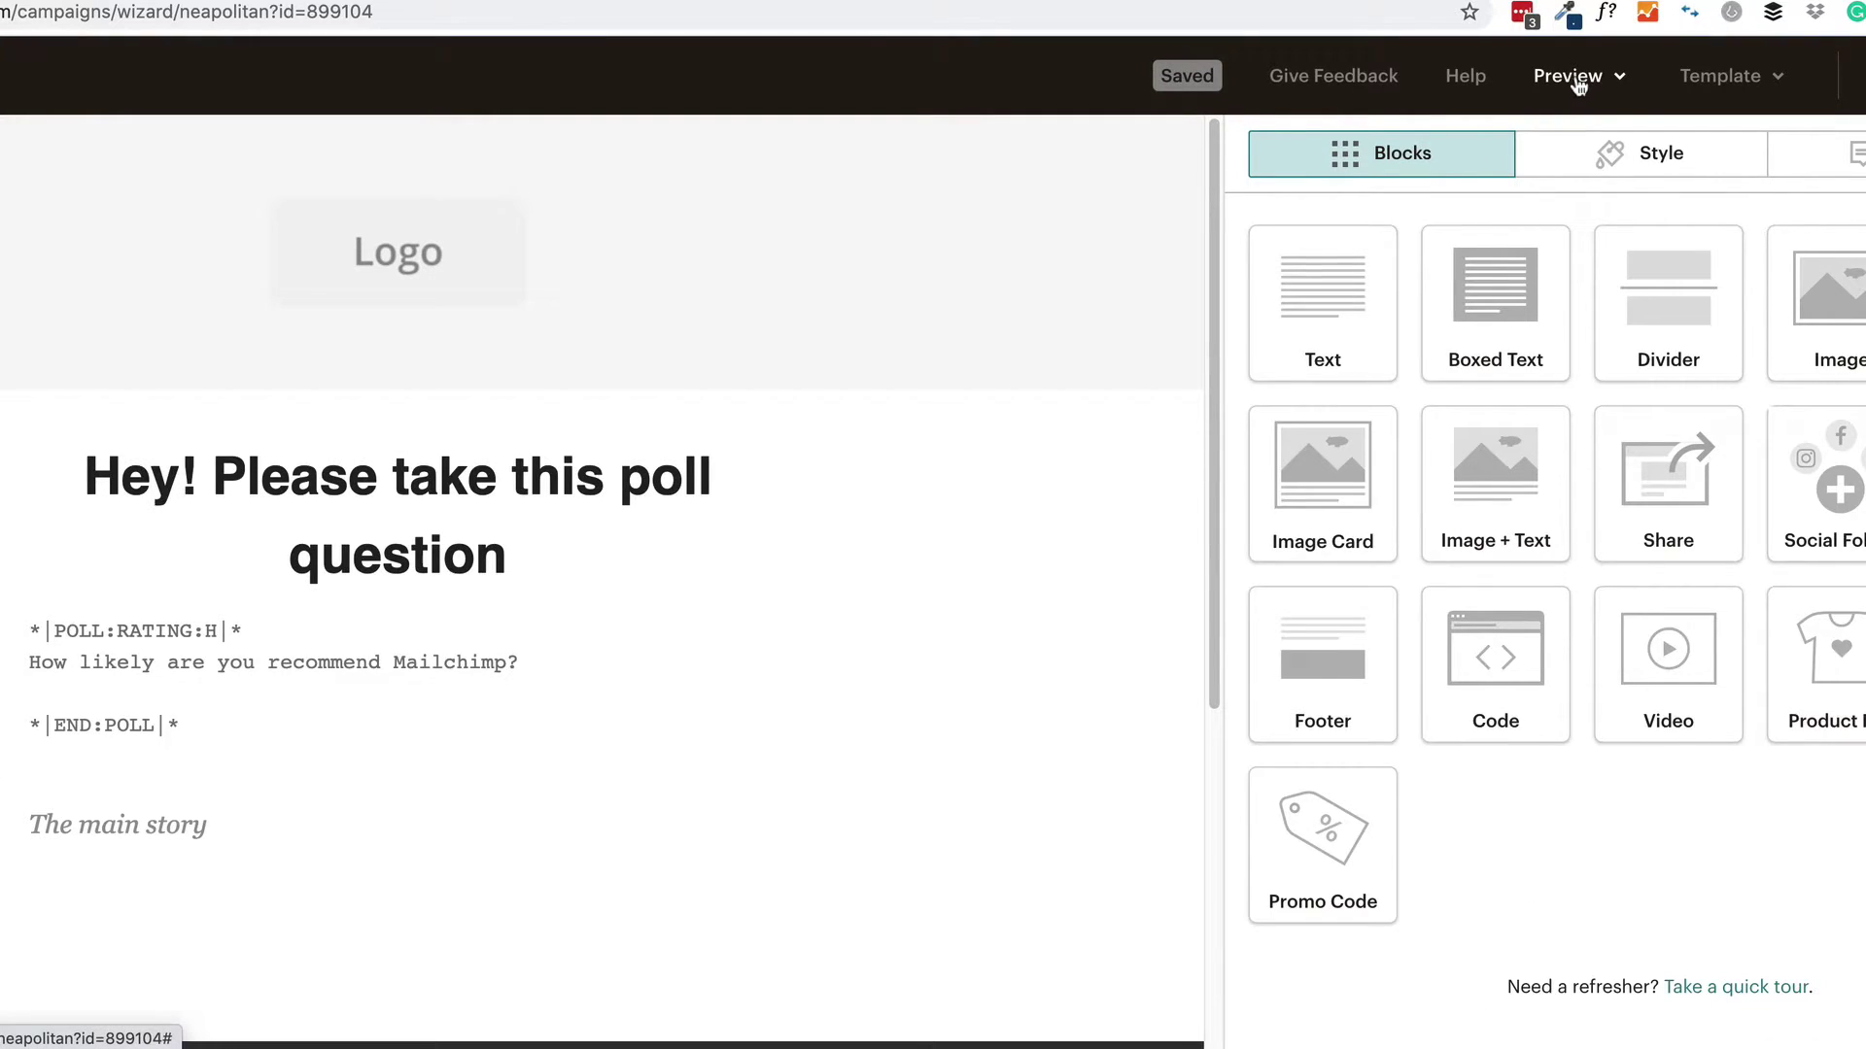
pyautogui.click(1574, 78)
pyautogui.press('1')
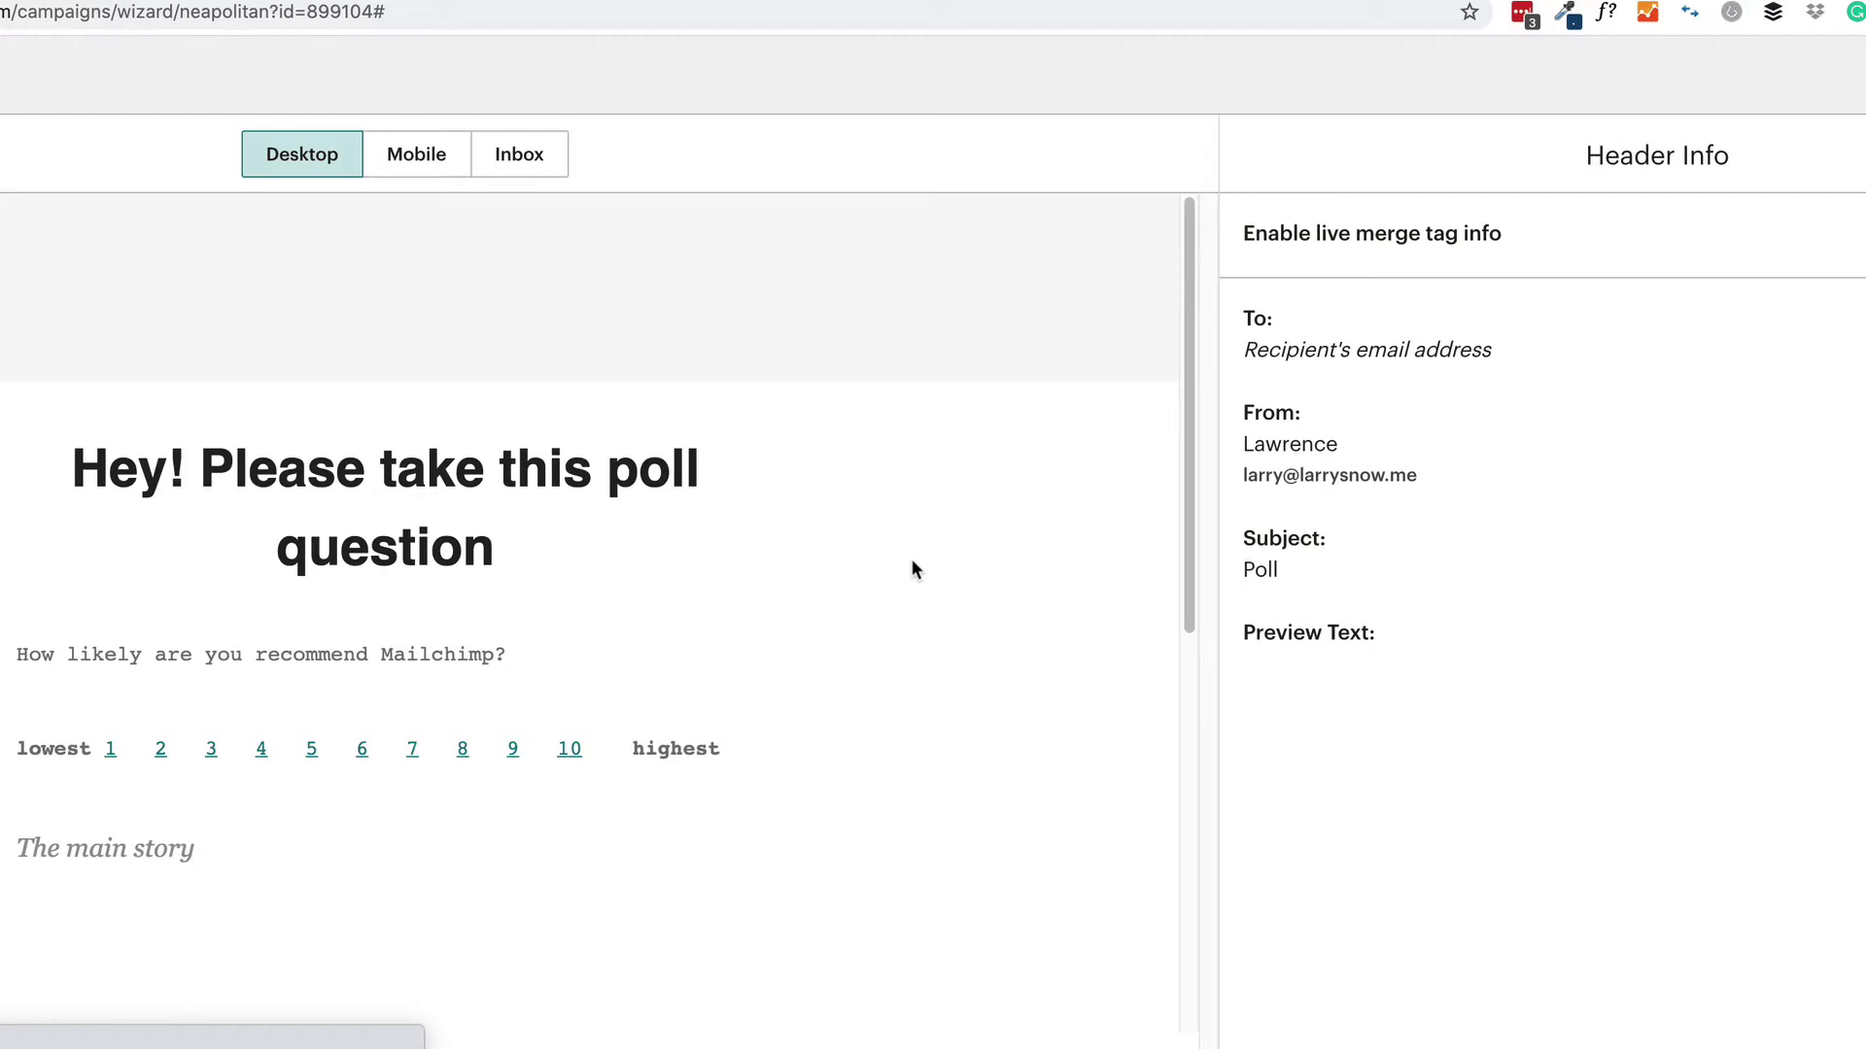
pyautogui.scroll(-5, 914, 569)
pyautogui.scroll(2, 661, 554)
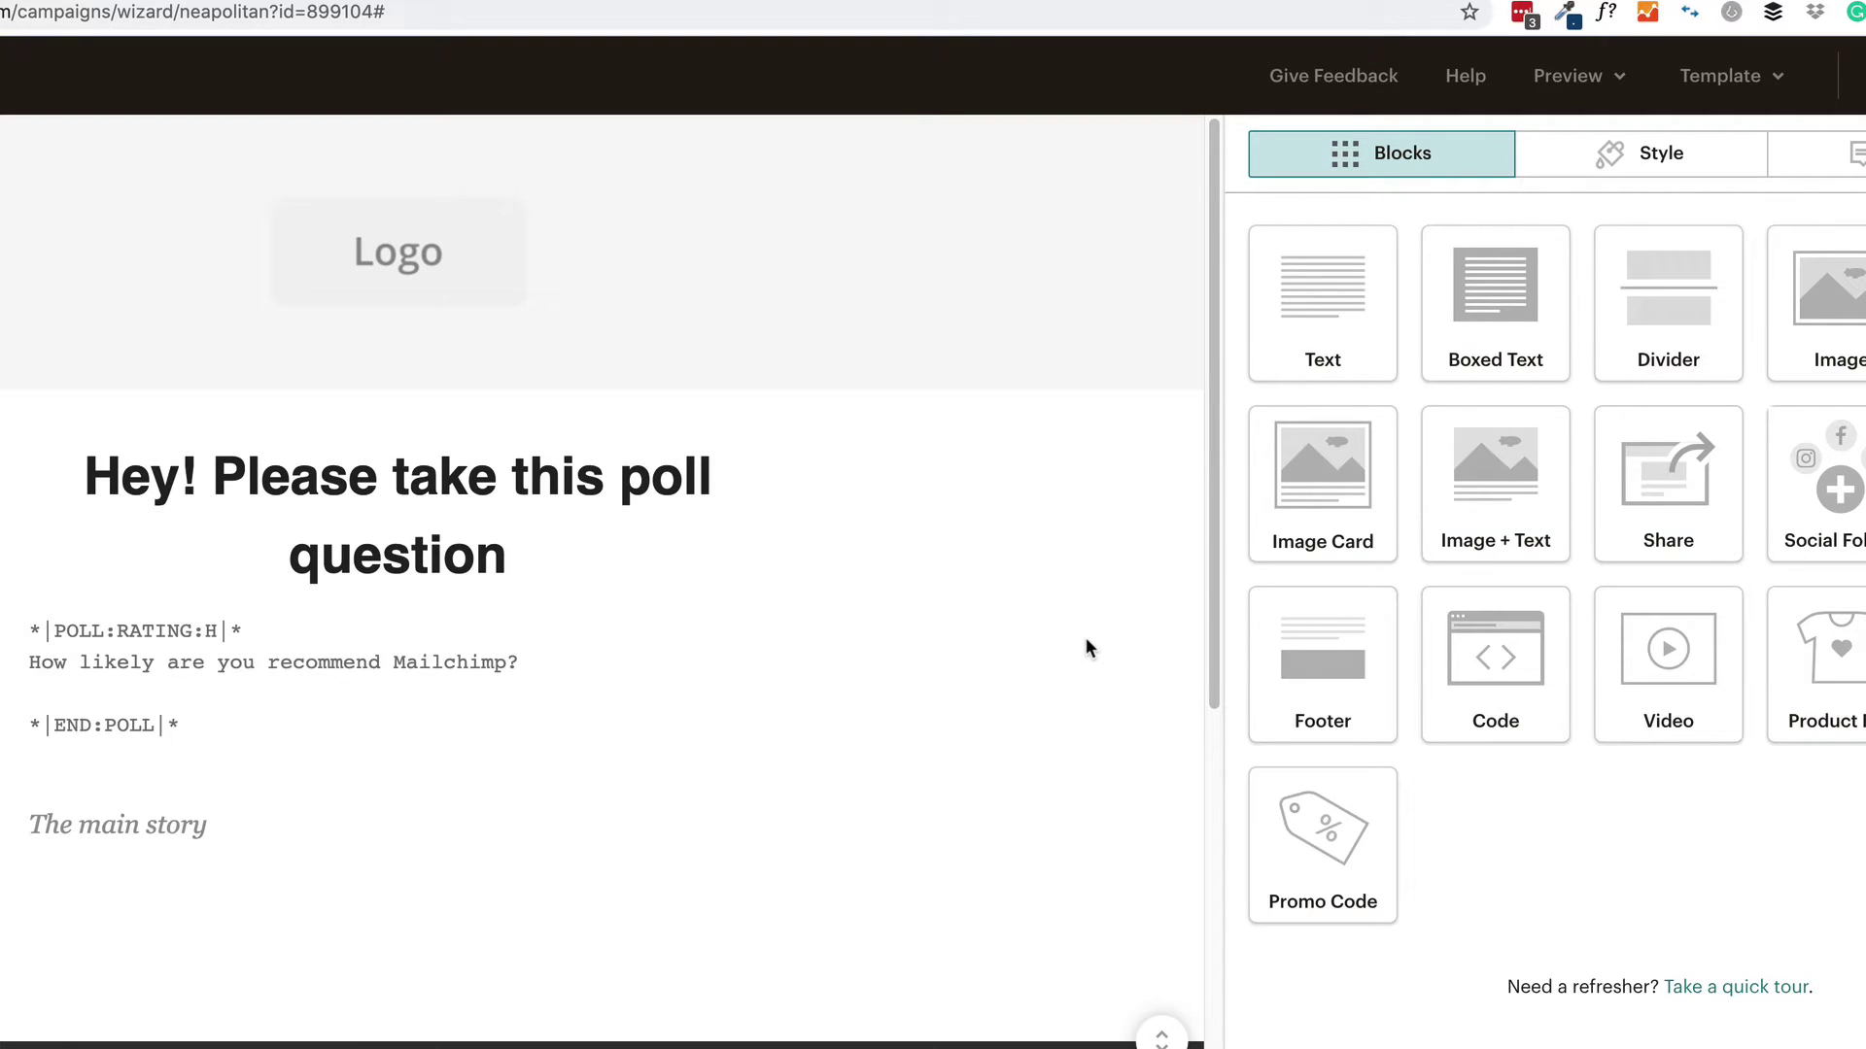
# Add the survey question 'Do you love Mailchimp' with a *|SURVEY: No |* answer tag.
pyautogui.scroll(-1, 986, 617)
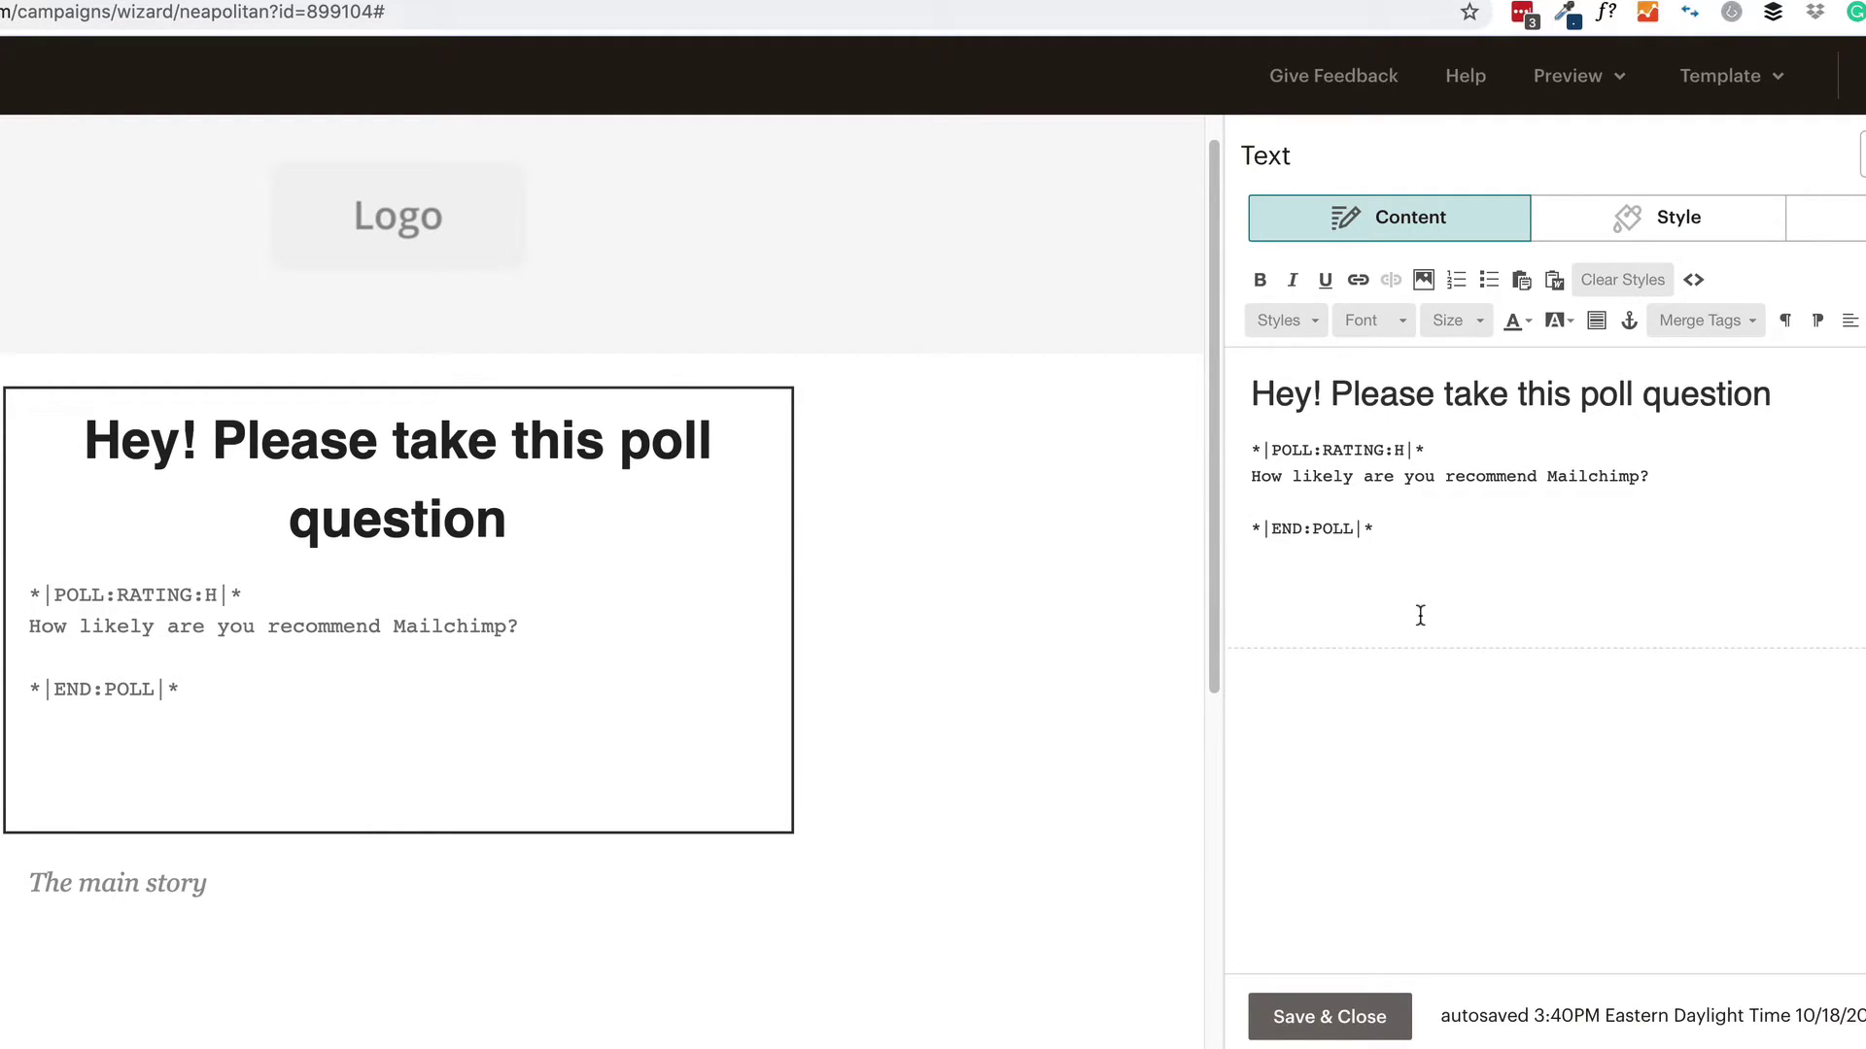
pyautogui.write('*|SURVEY:')
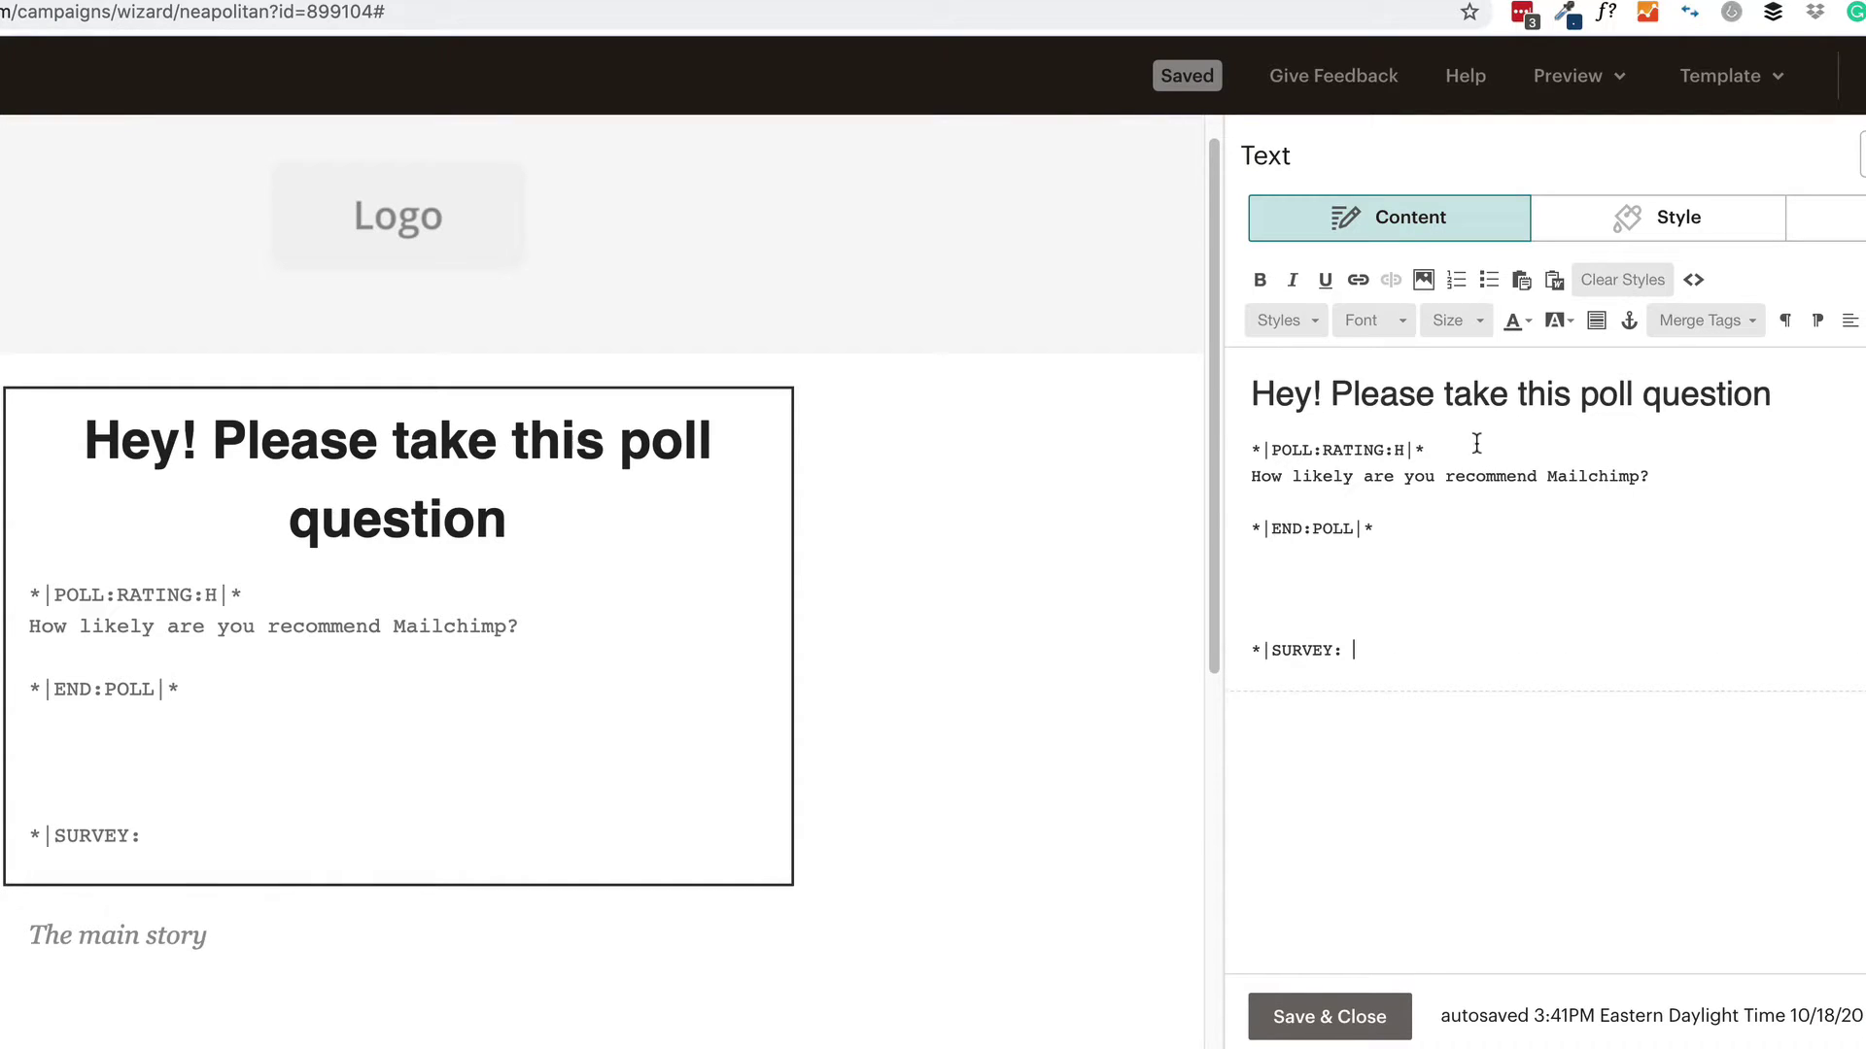
pyautogui.click(1356, 604)
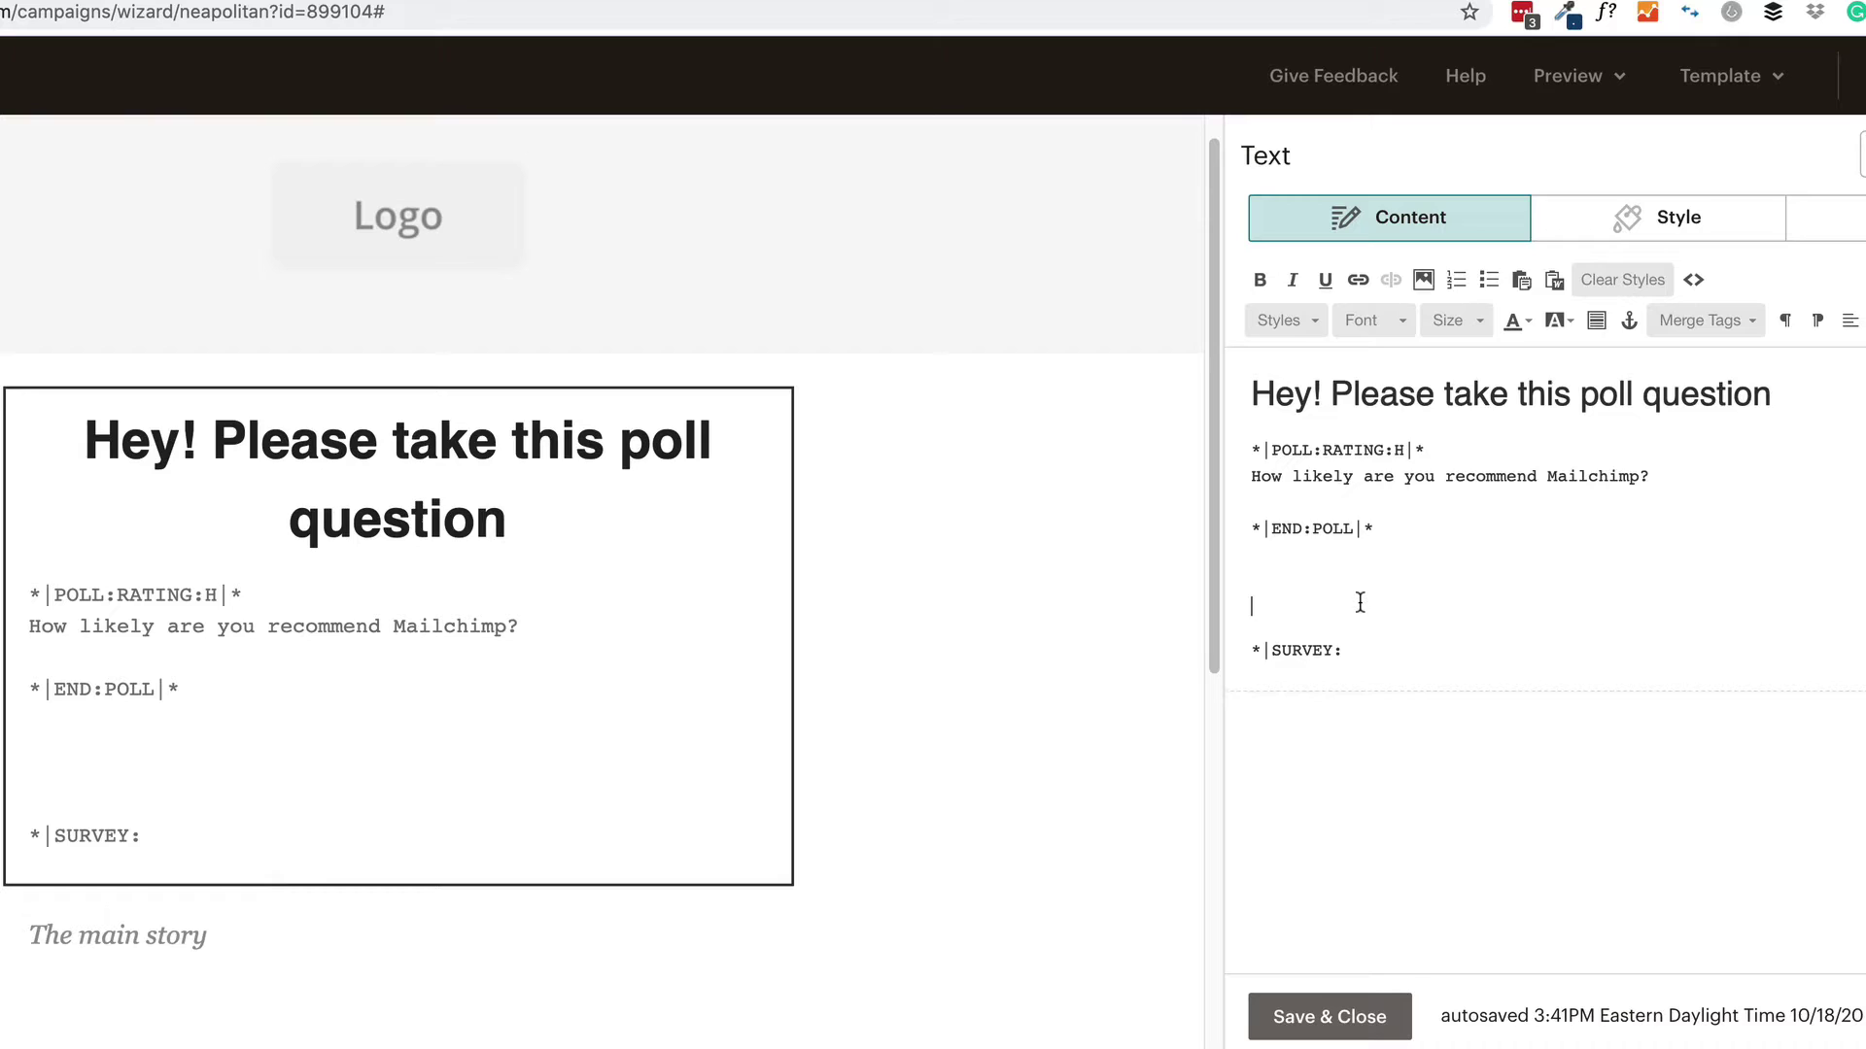
pyautogui.write('Do you love Mailchimp')
pyautogui.click(1515, 643)
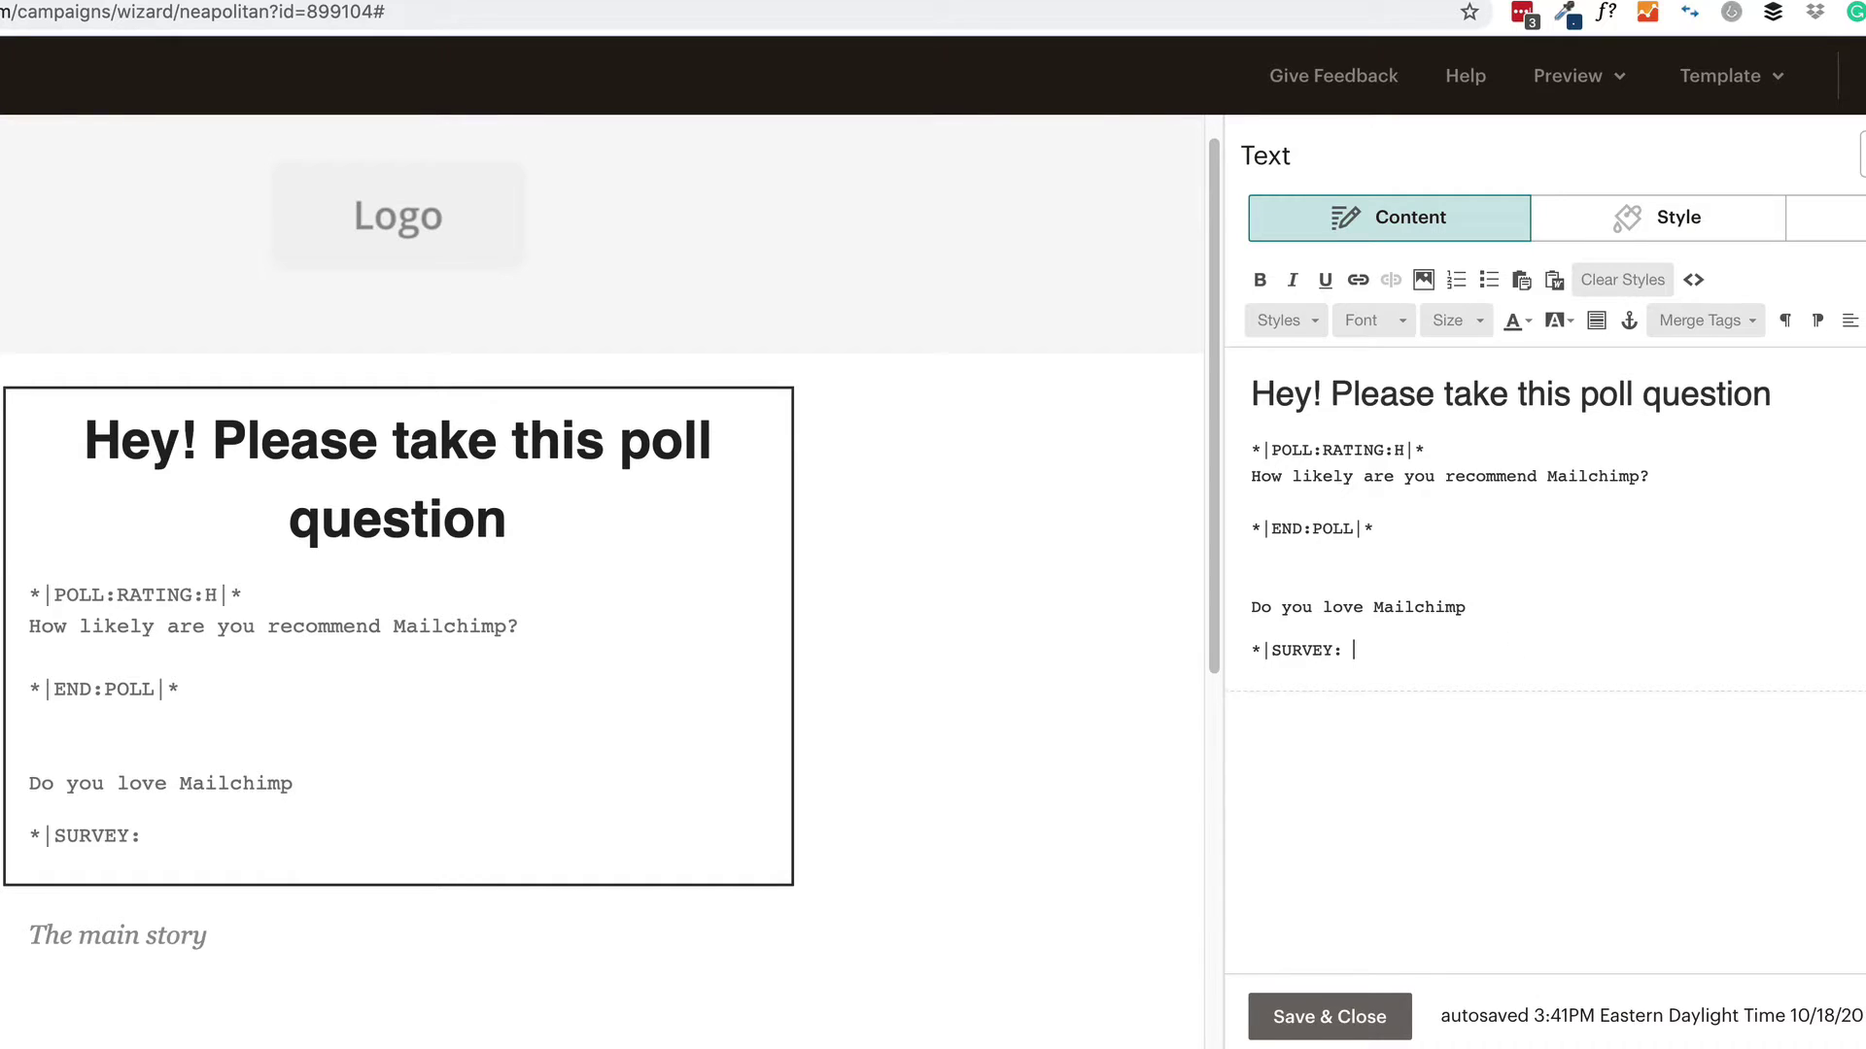
pyautogui.write('No |*')
# Add *|SURVEY: Yes |* and MAYBE survey answer tags on separate lines.
pyautogui.press('Return')
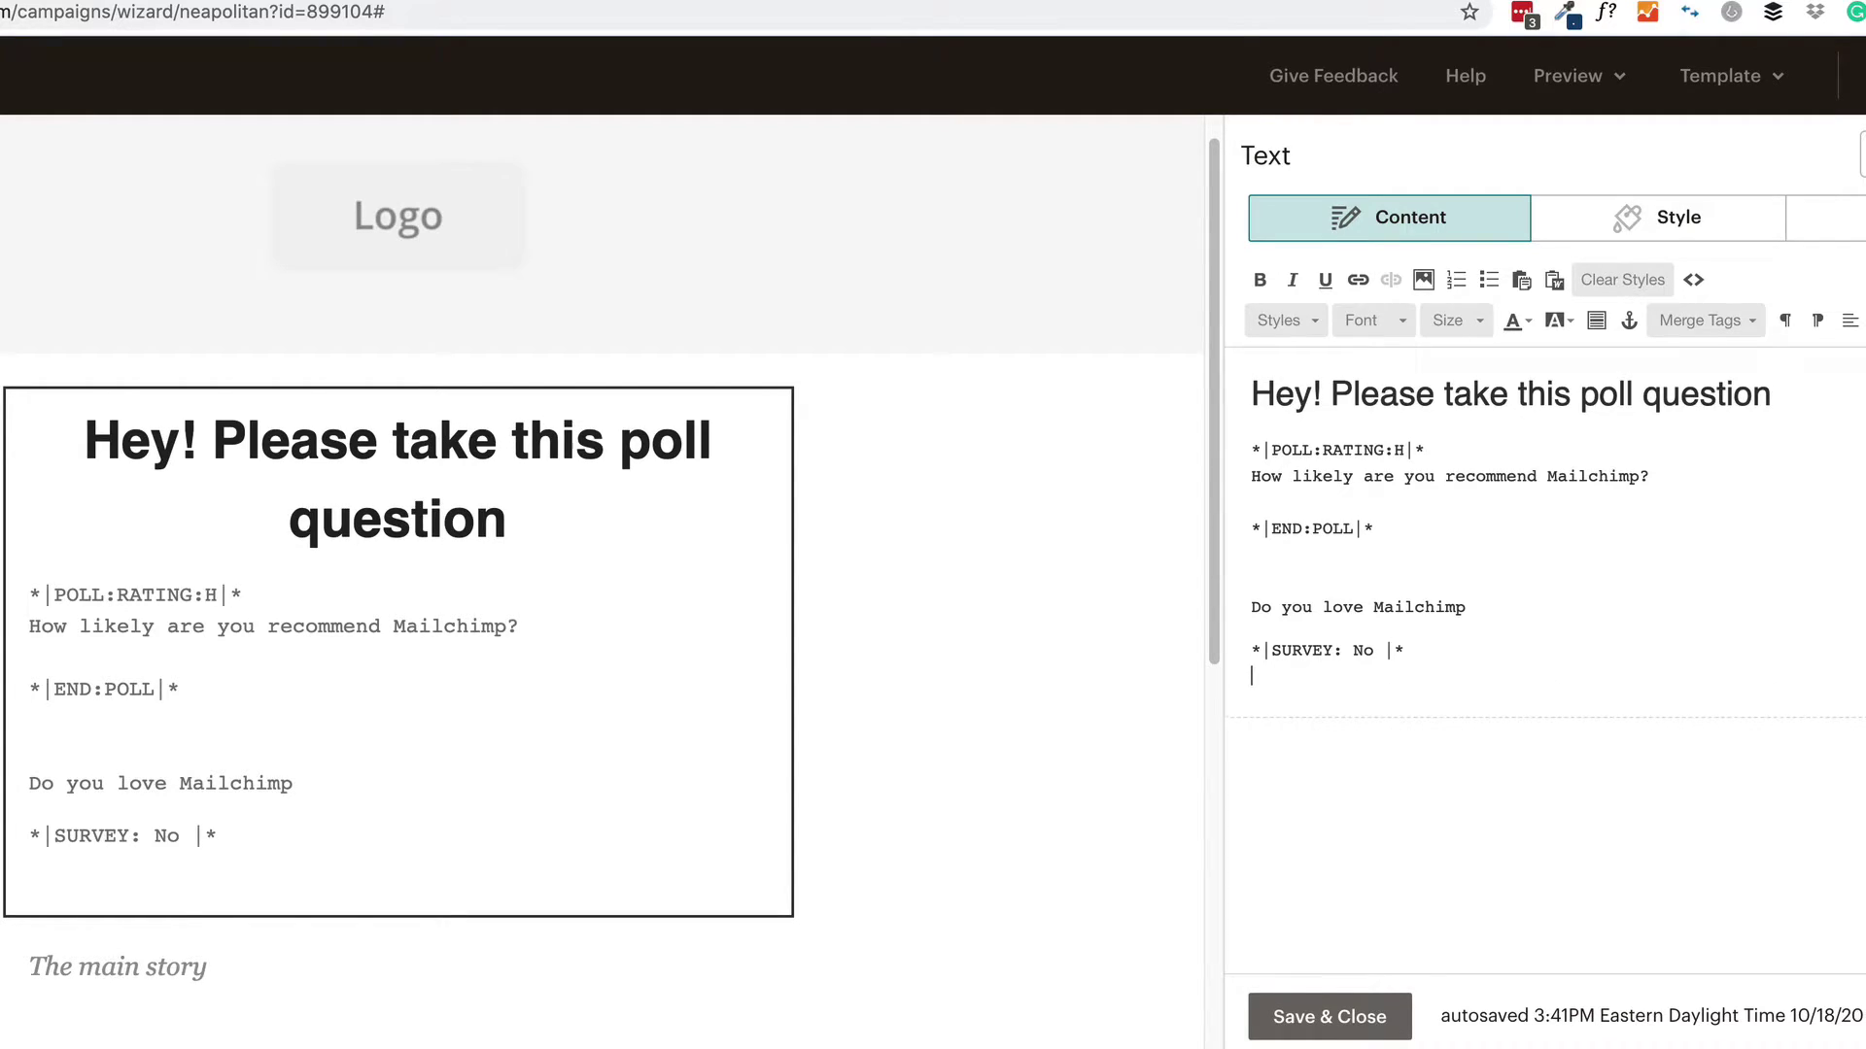
pyautogui.write('*|SURVEY')
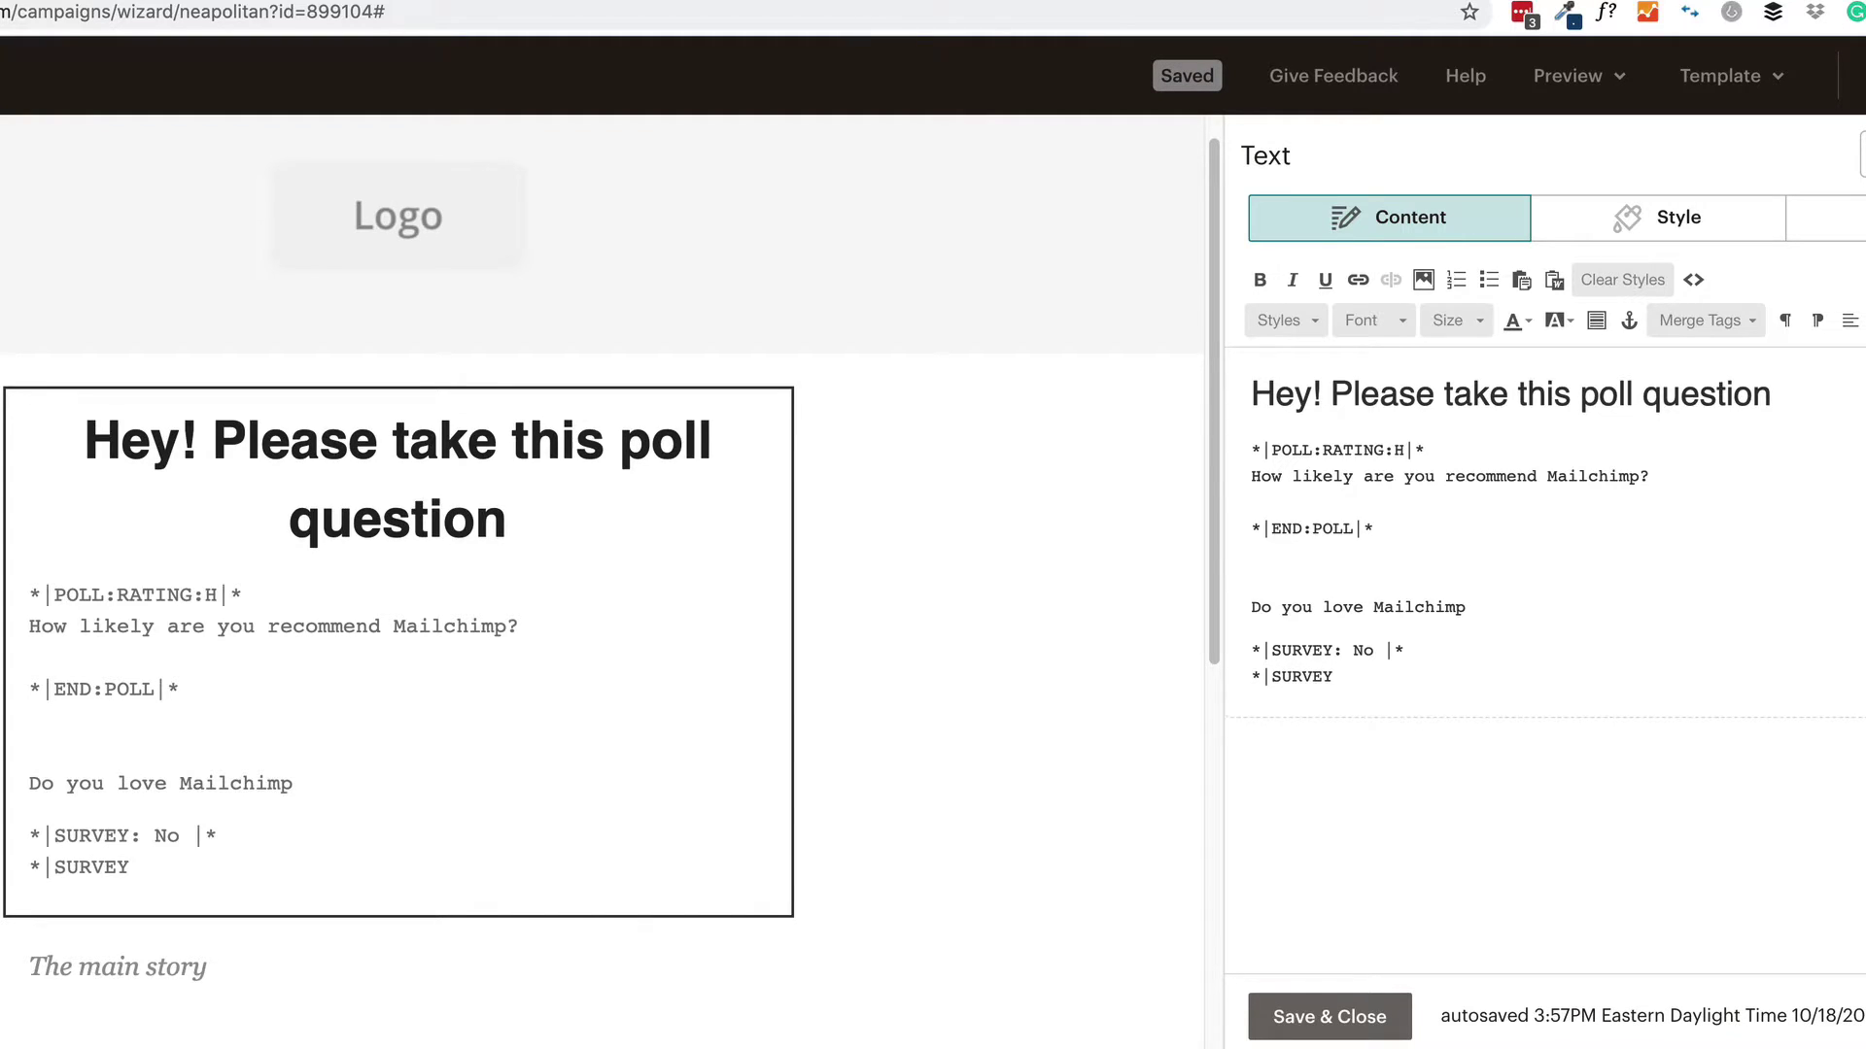
pyautogui.press('BackSpace')
pyautogui.write(':')
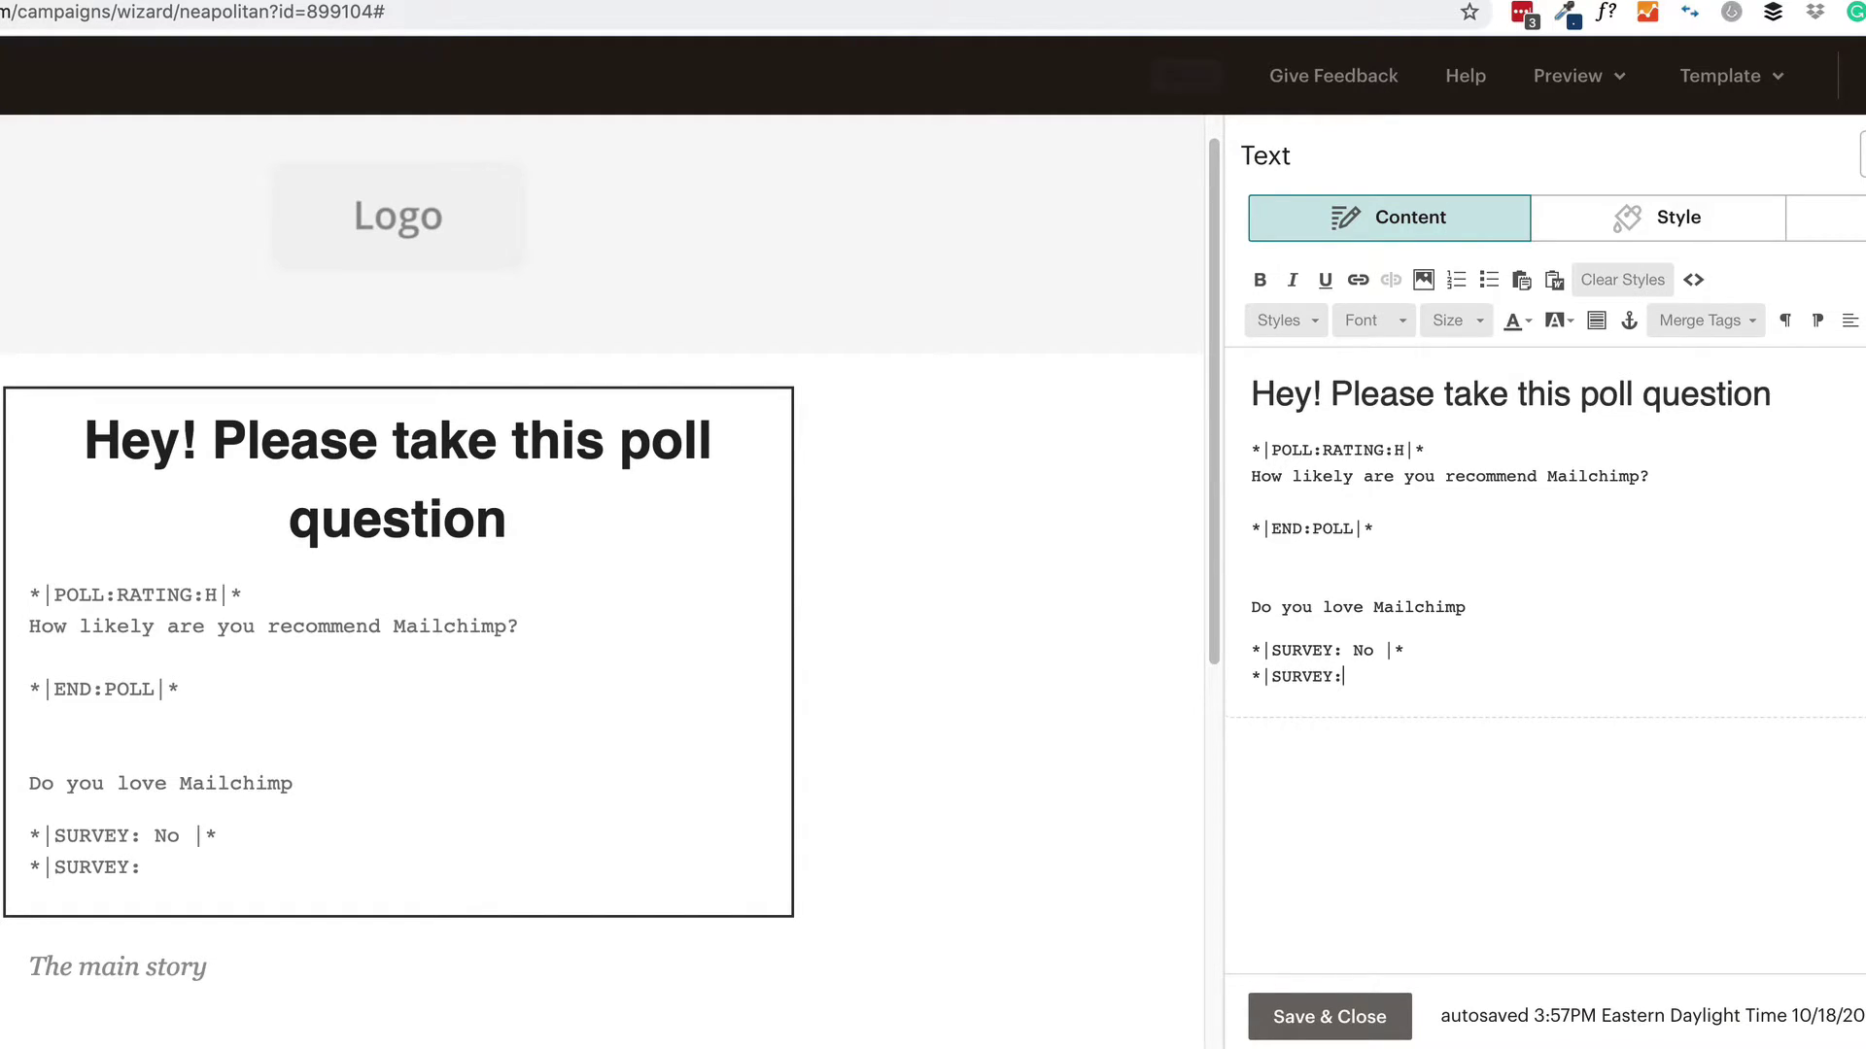
pyautogui.write(' Yes |*')
pyautogui.press('Return')
pyautogui.write('*|')
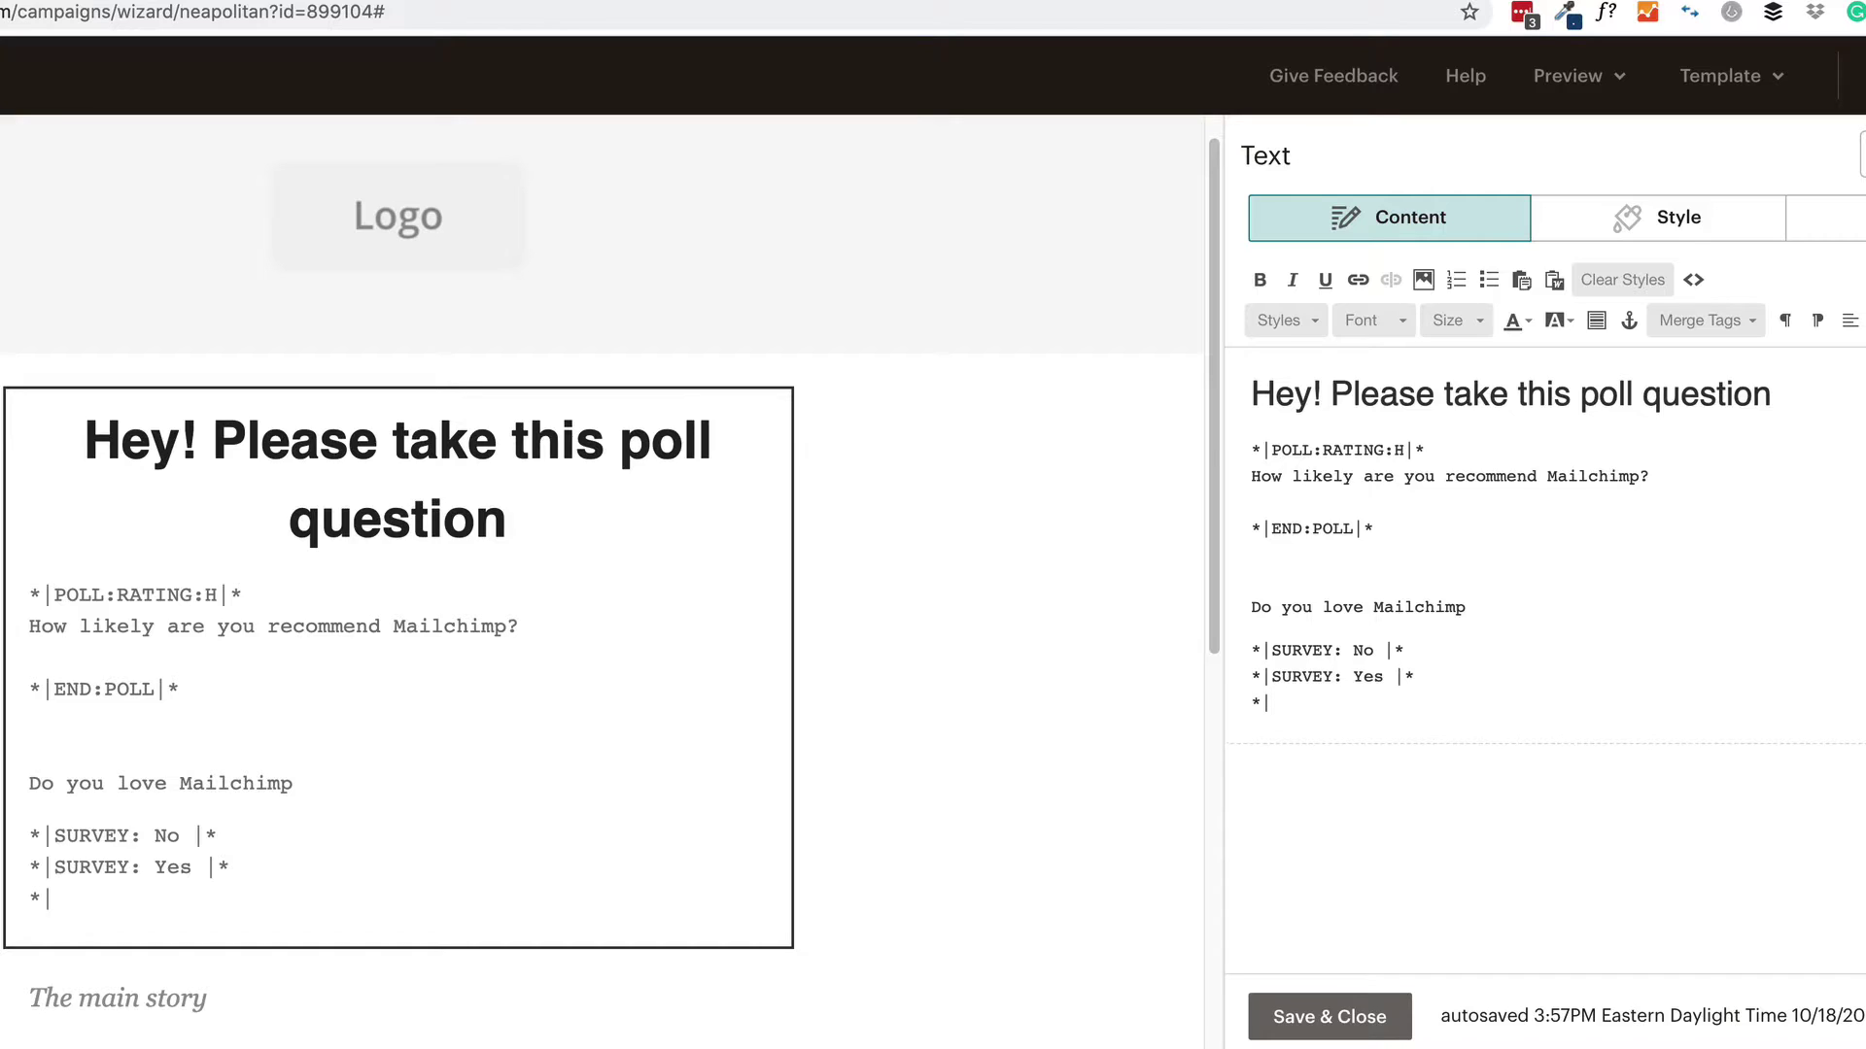
pyautogui.write('SURVEY :')
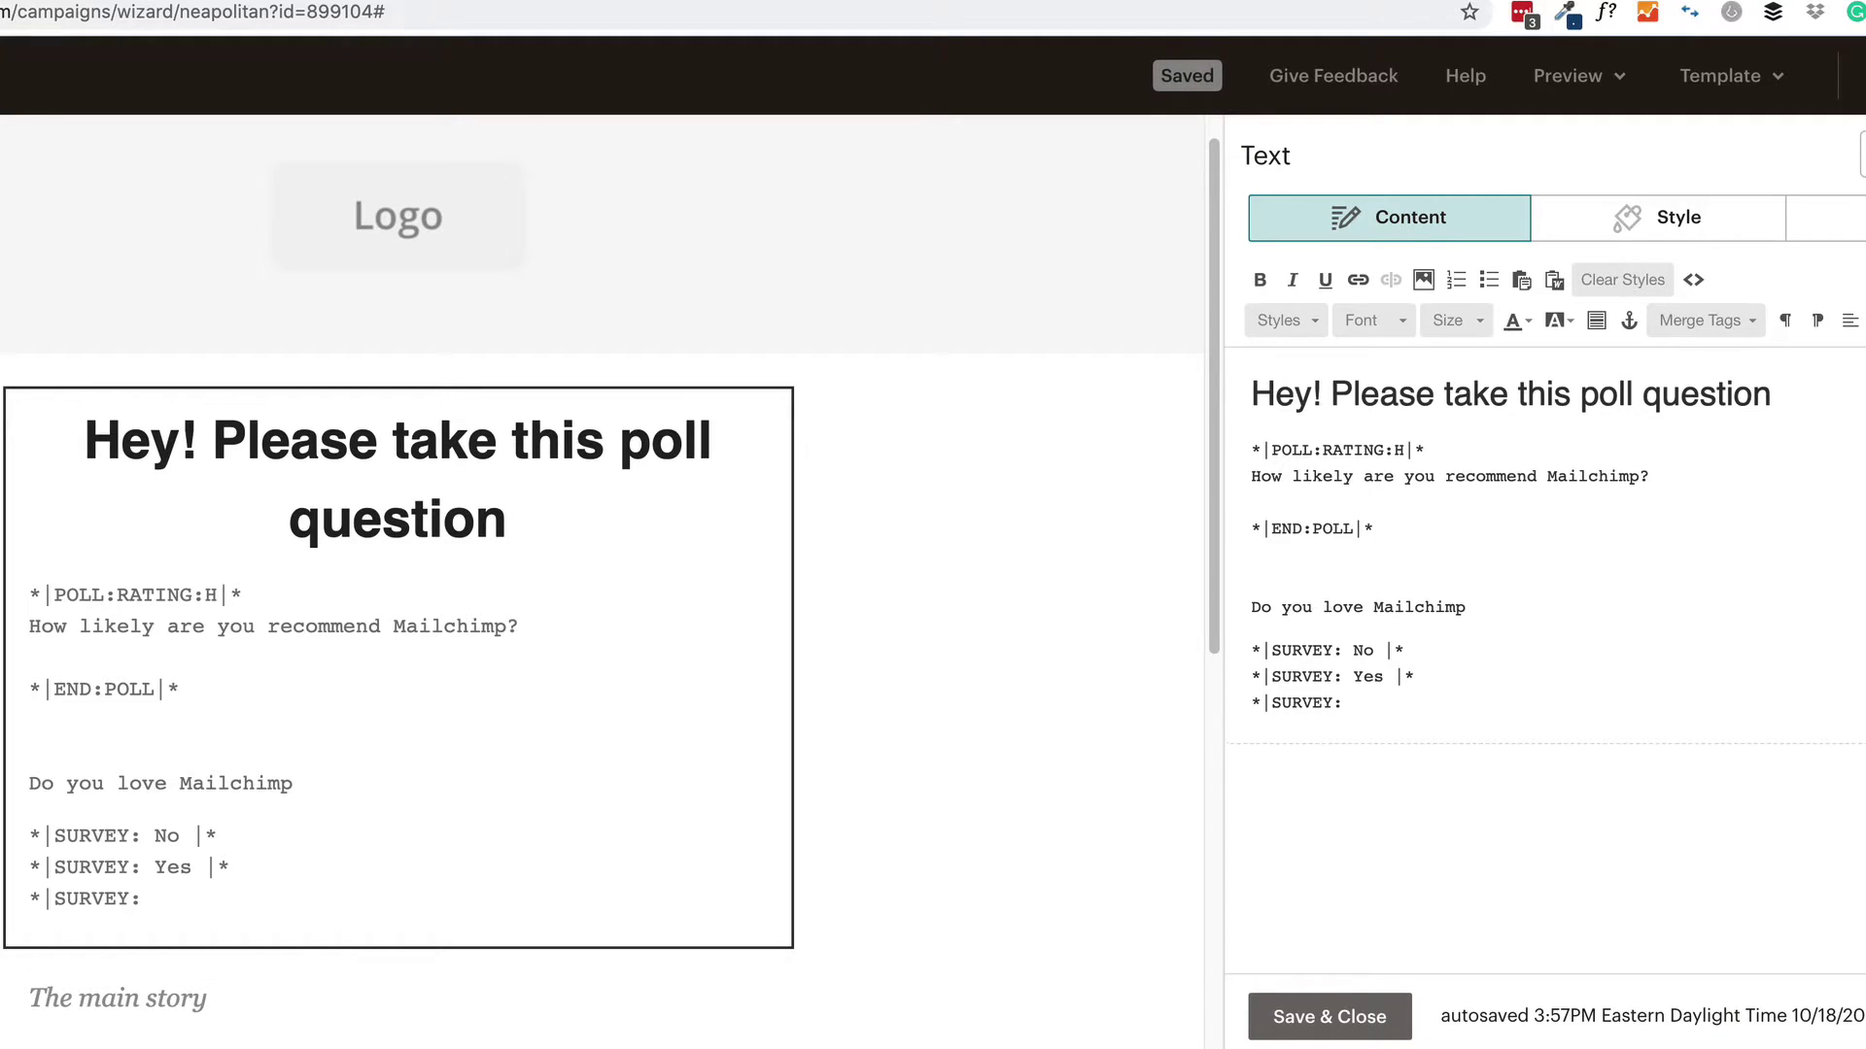
pyautogui.write('MAYBE |*')
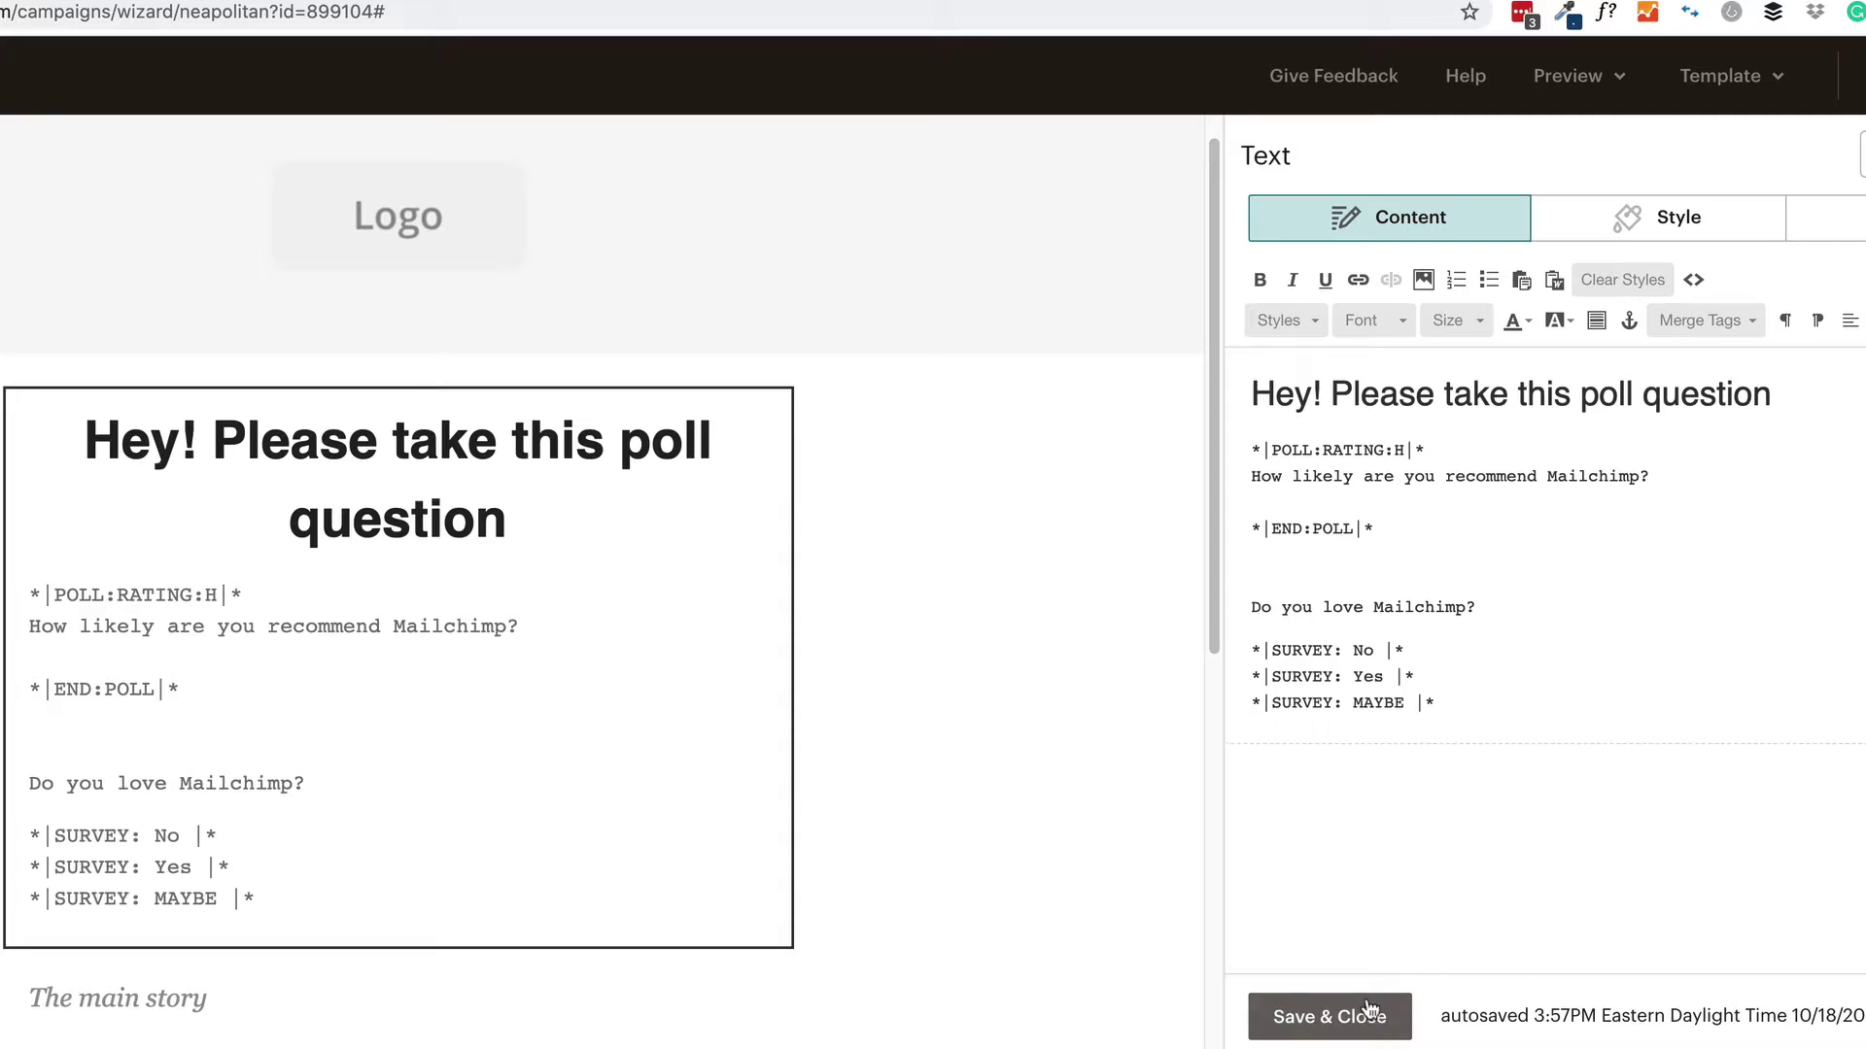
# Save the text block and preview the rendered 1–10 rating and No/Yes/MAYBE links.
pyautogui.click(1329, 1017)
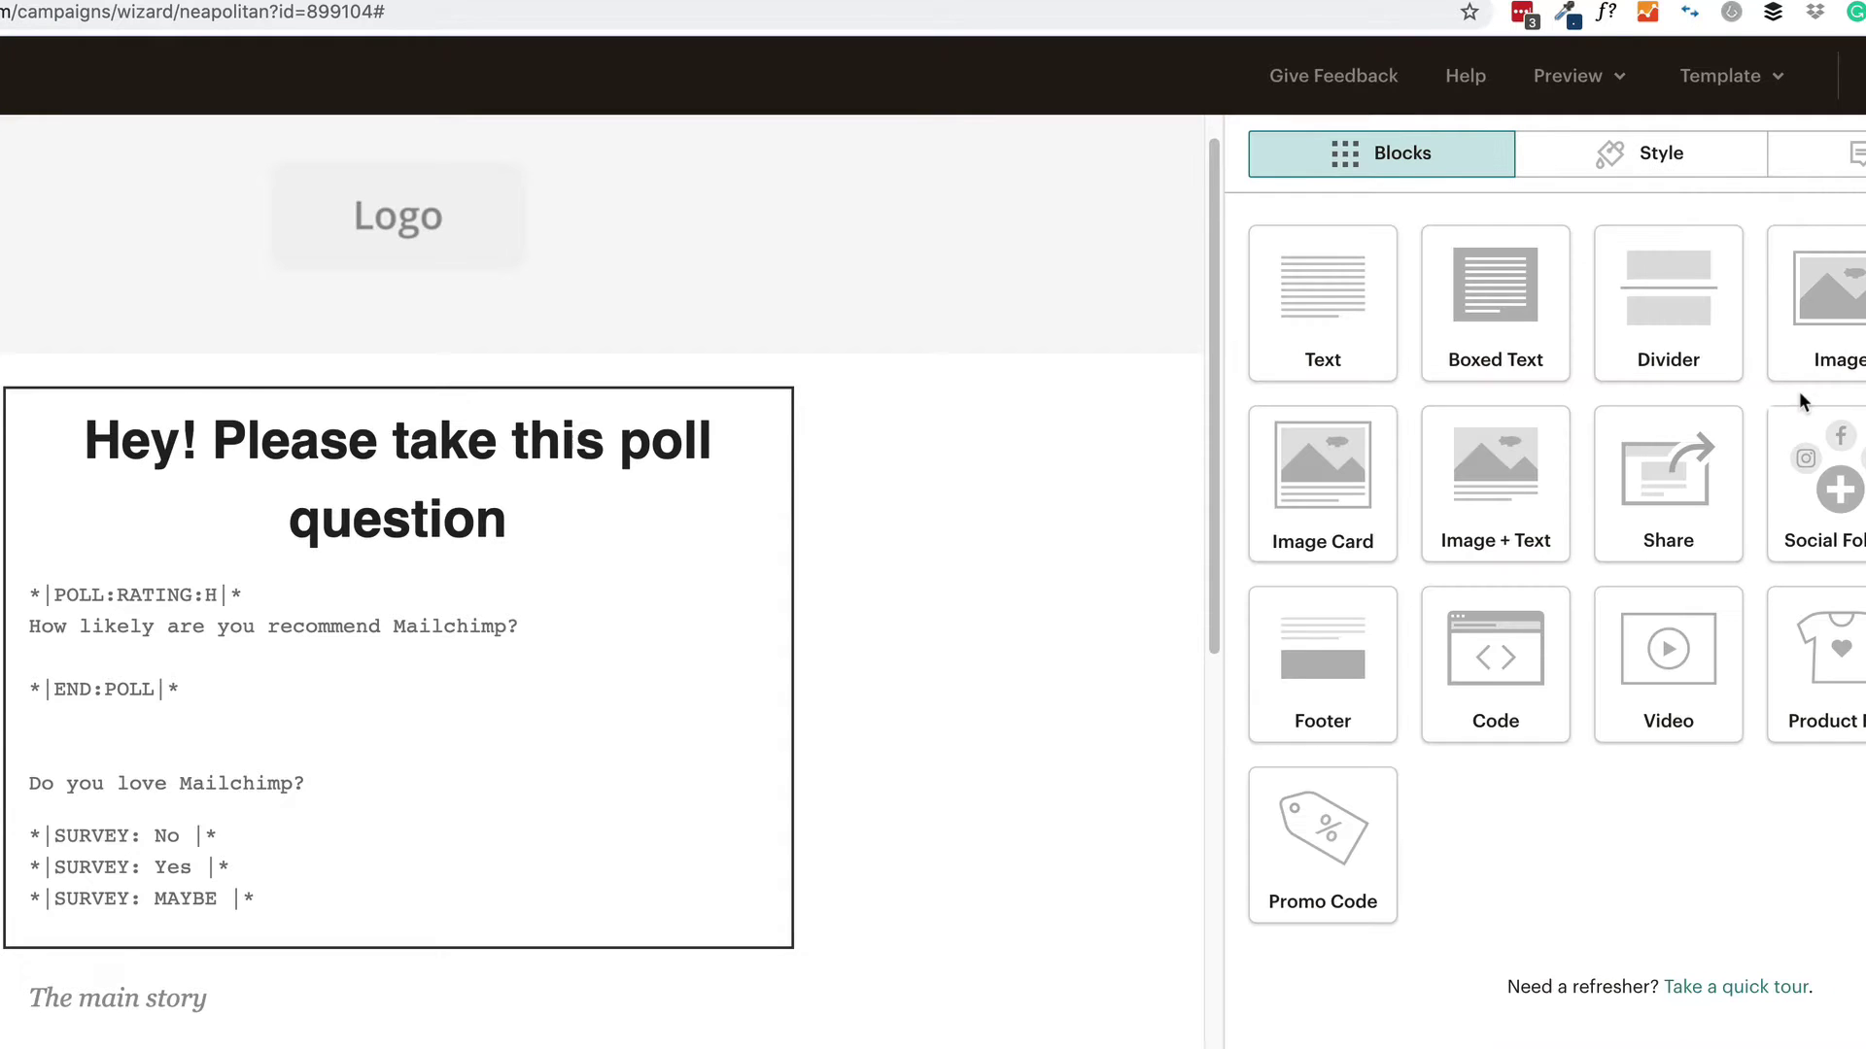
pyautogui.click(1567, 78)
pyautogui.click(1443, 137)
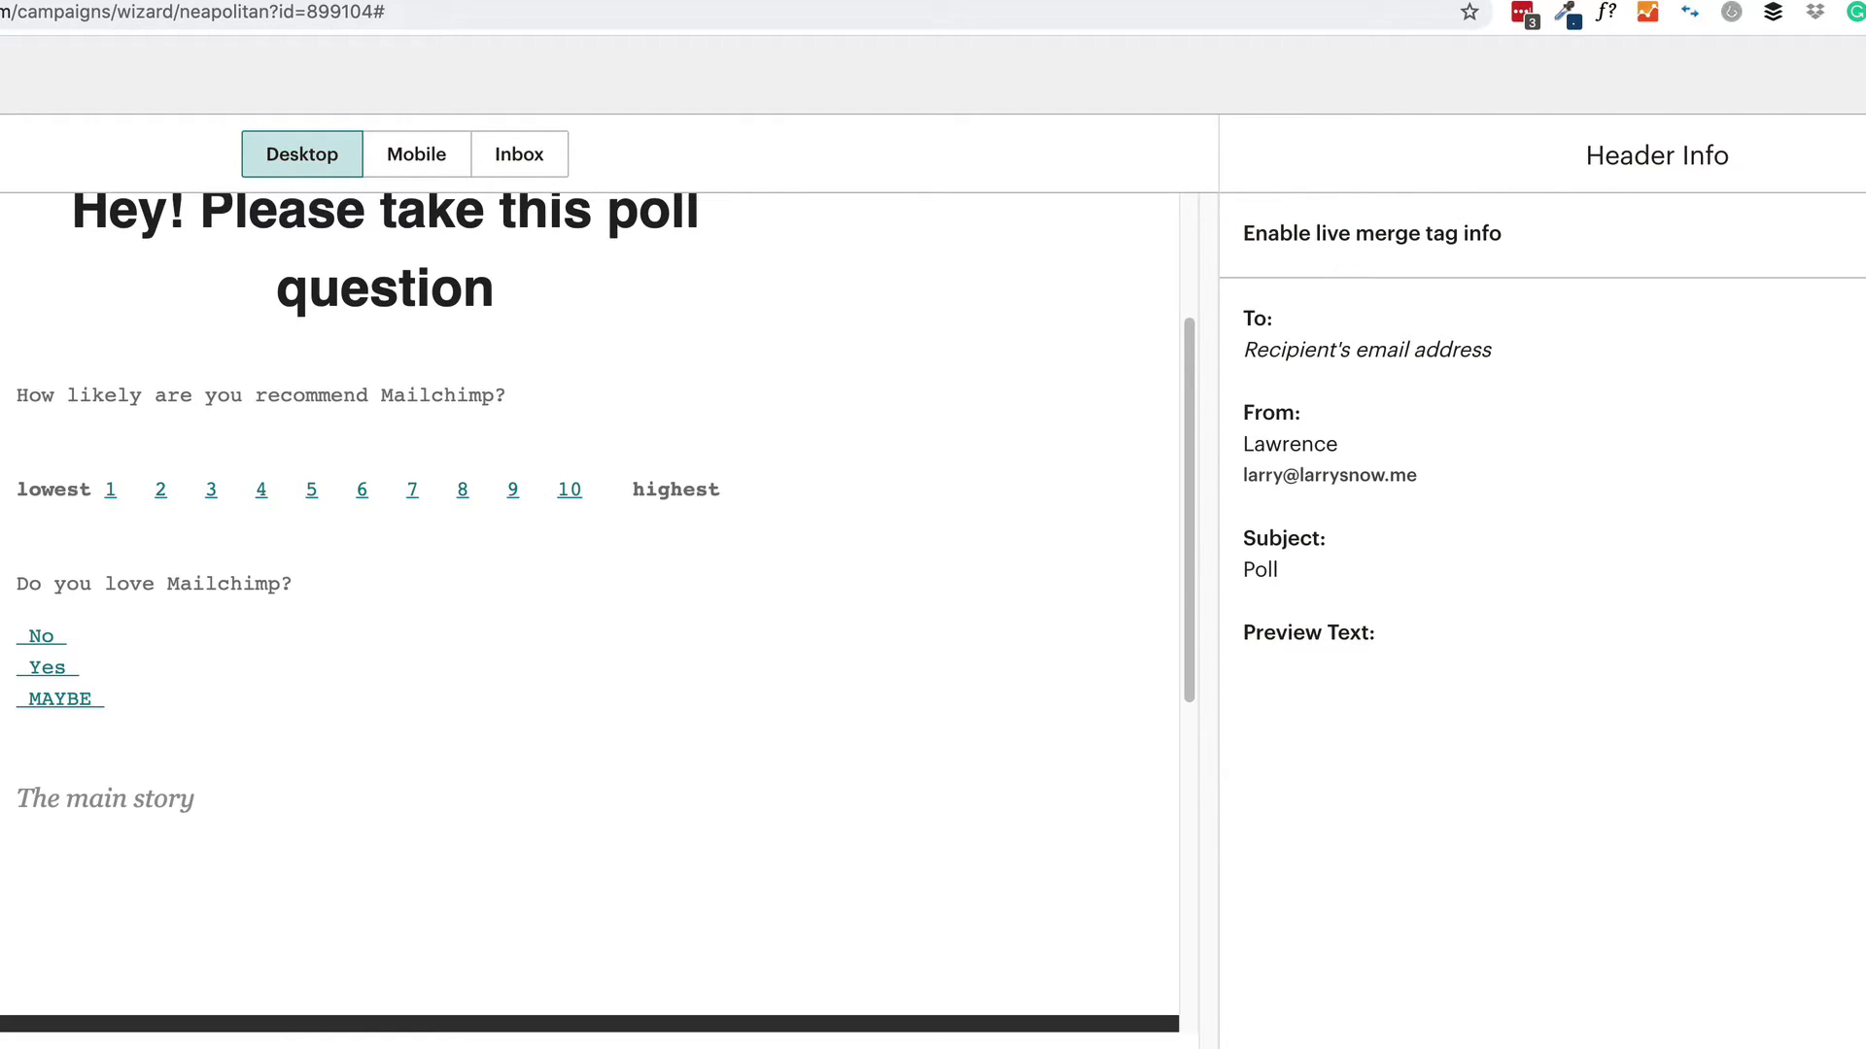
pyautogui.press('Escape')
# Return to the campaign overview, then open the audience's settings.
pyautogui.click(1856, 76)
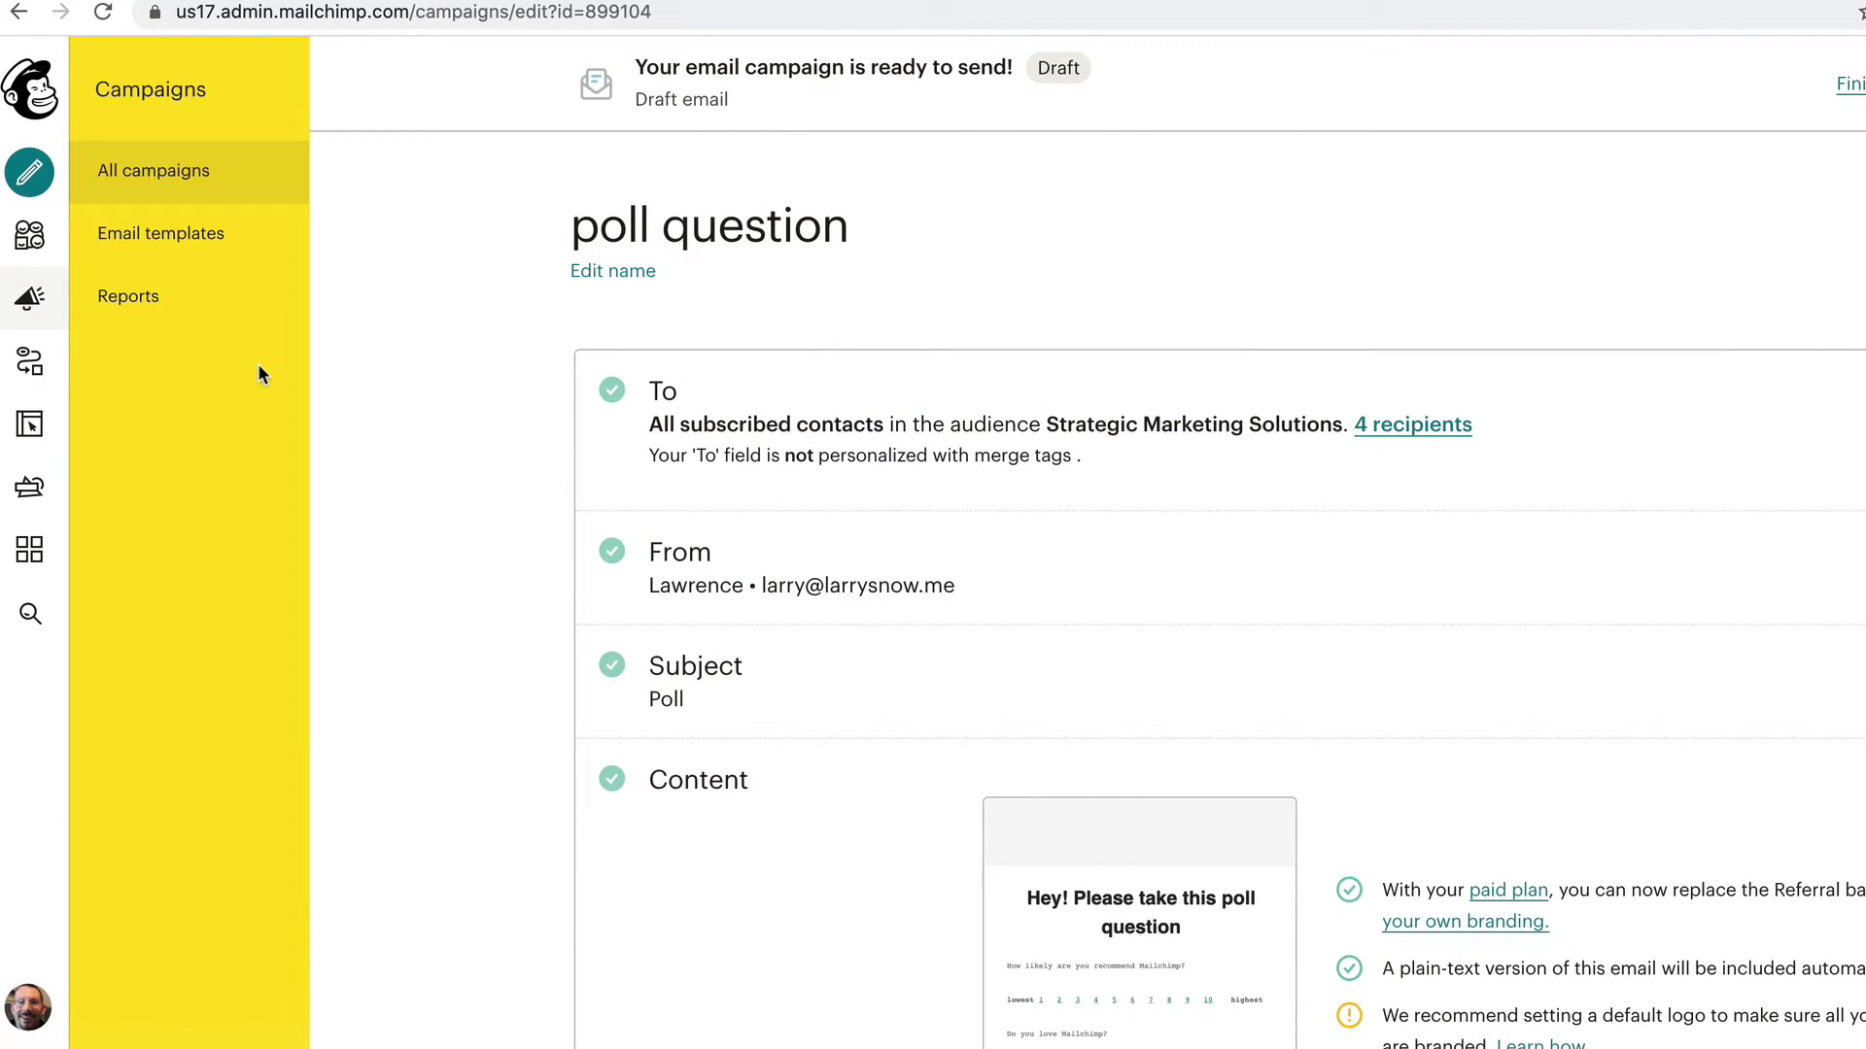
pyautogui.click(29, 235)
pyautogui.click(1745, 248)
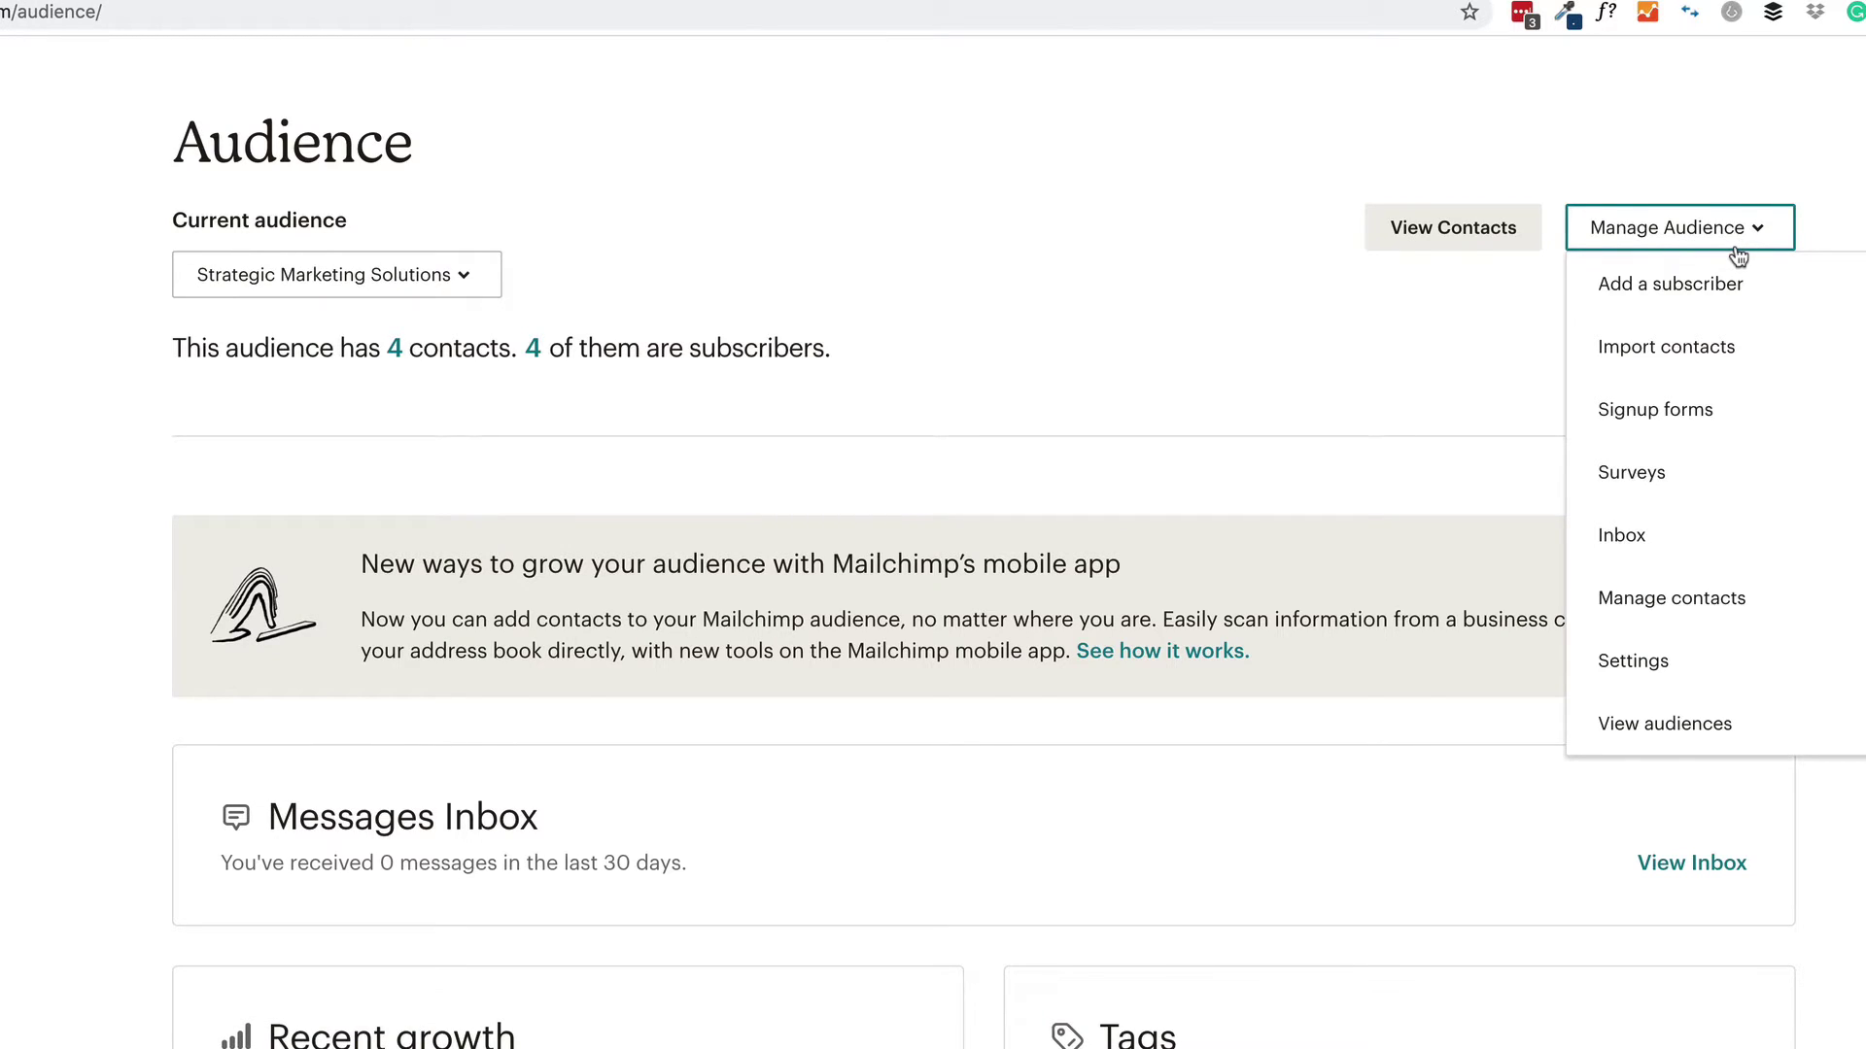
pyautogui.click(1613, 661)
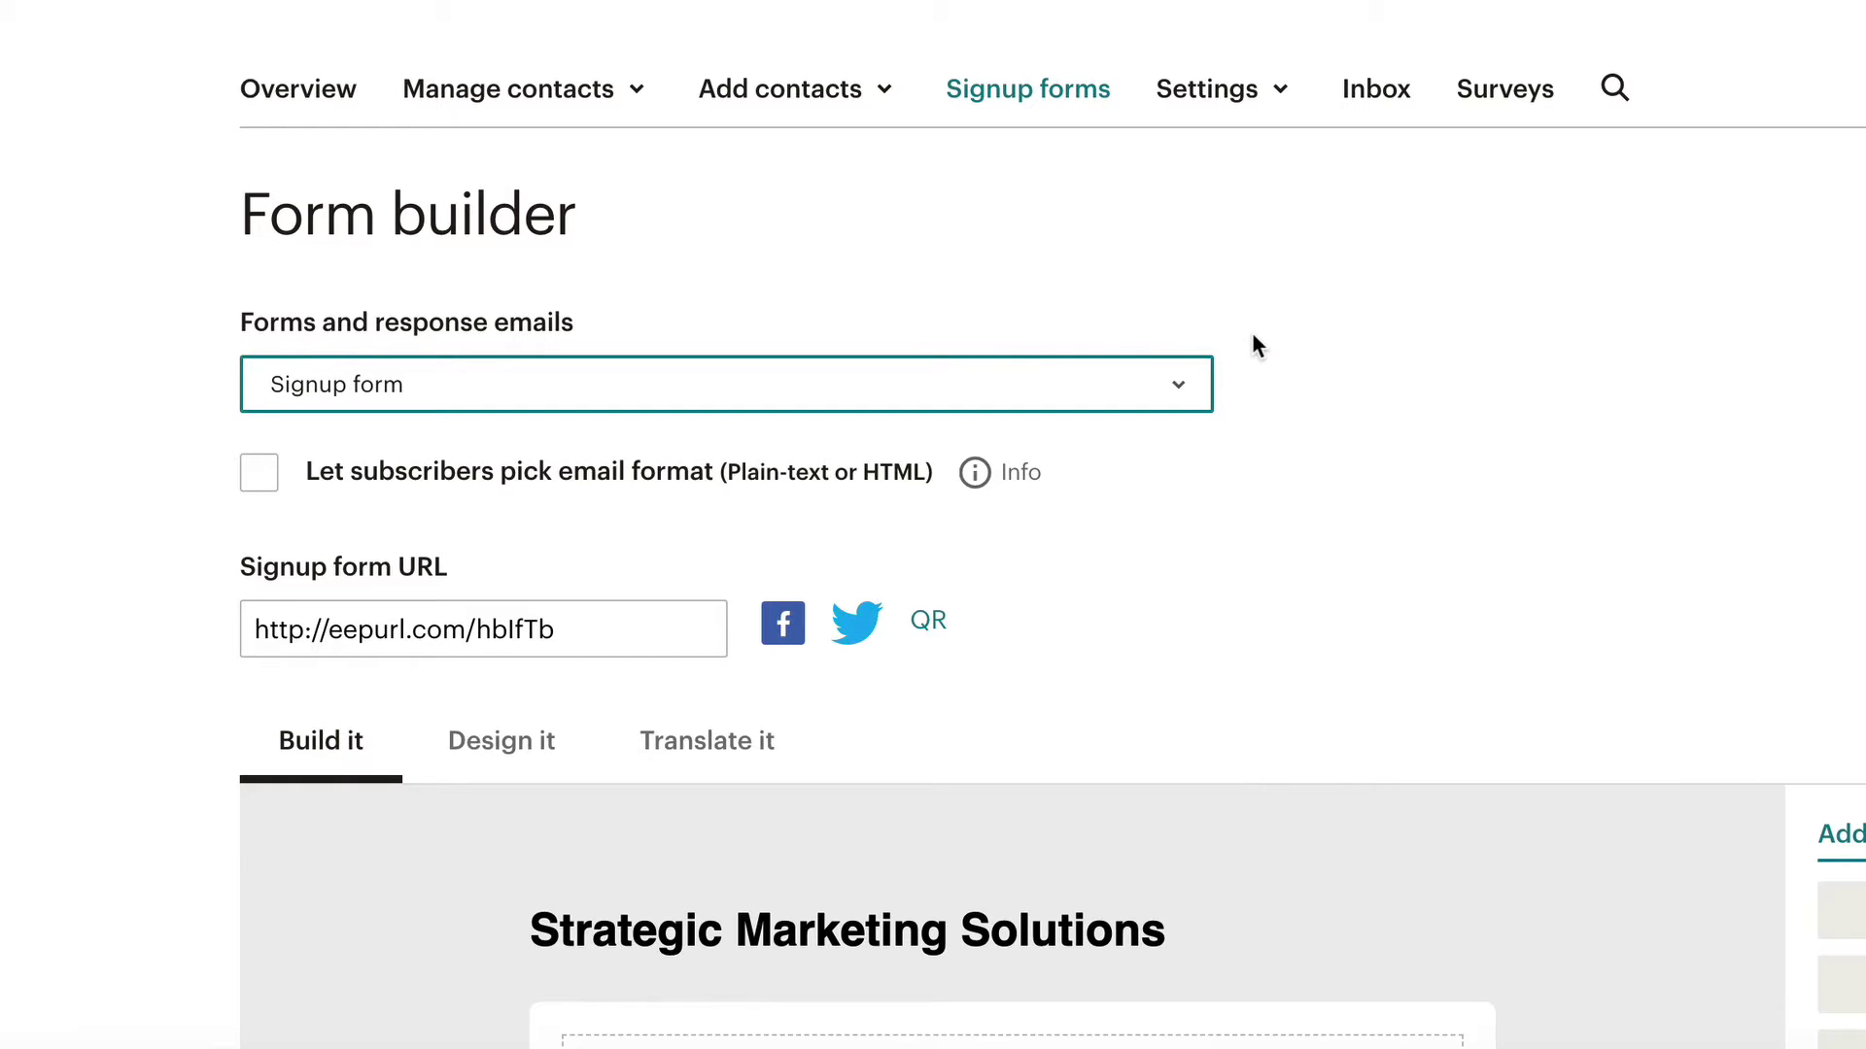
# Open the Survey landing page form and look over its design.
pyautogui.click(1205, 374)
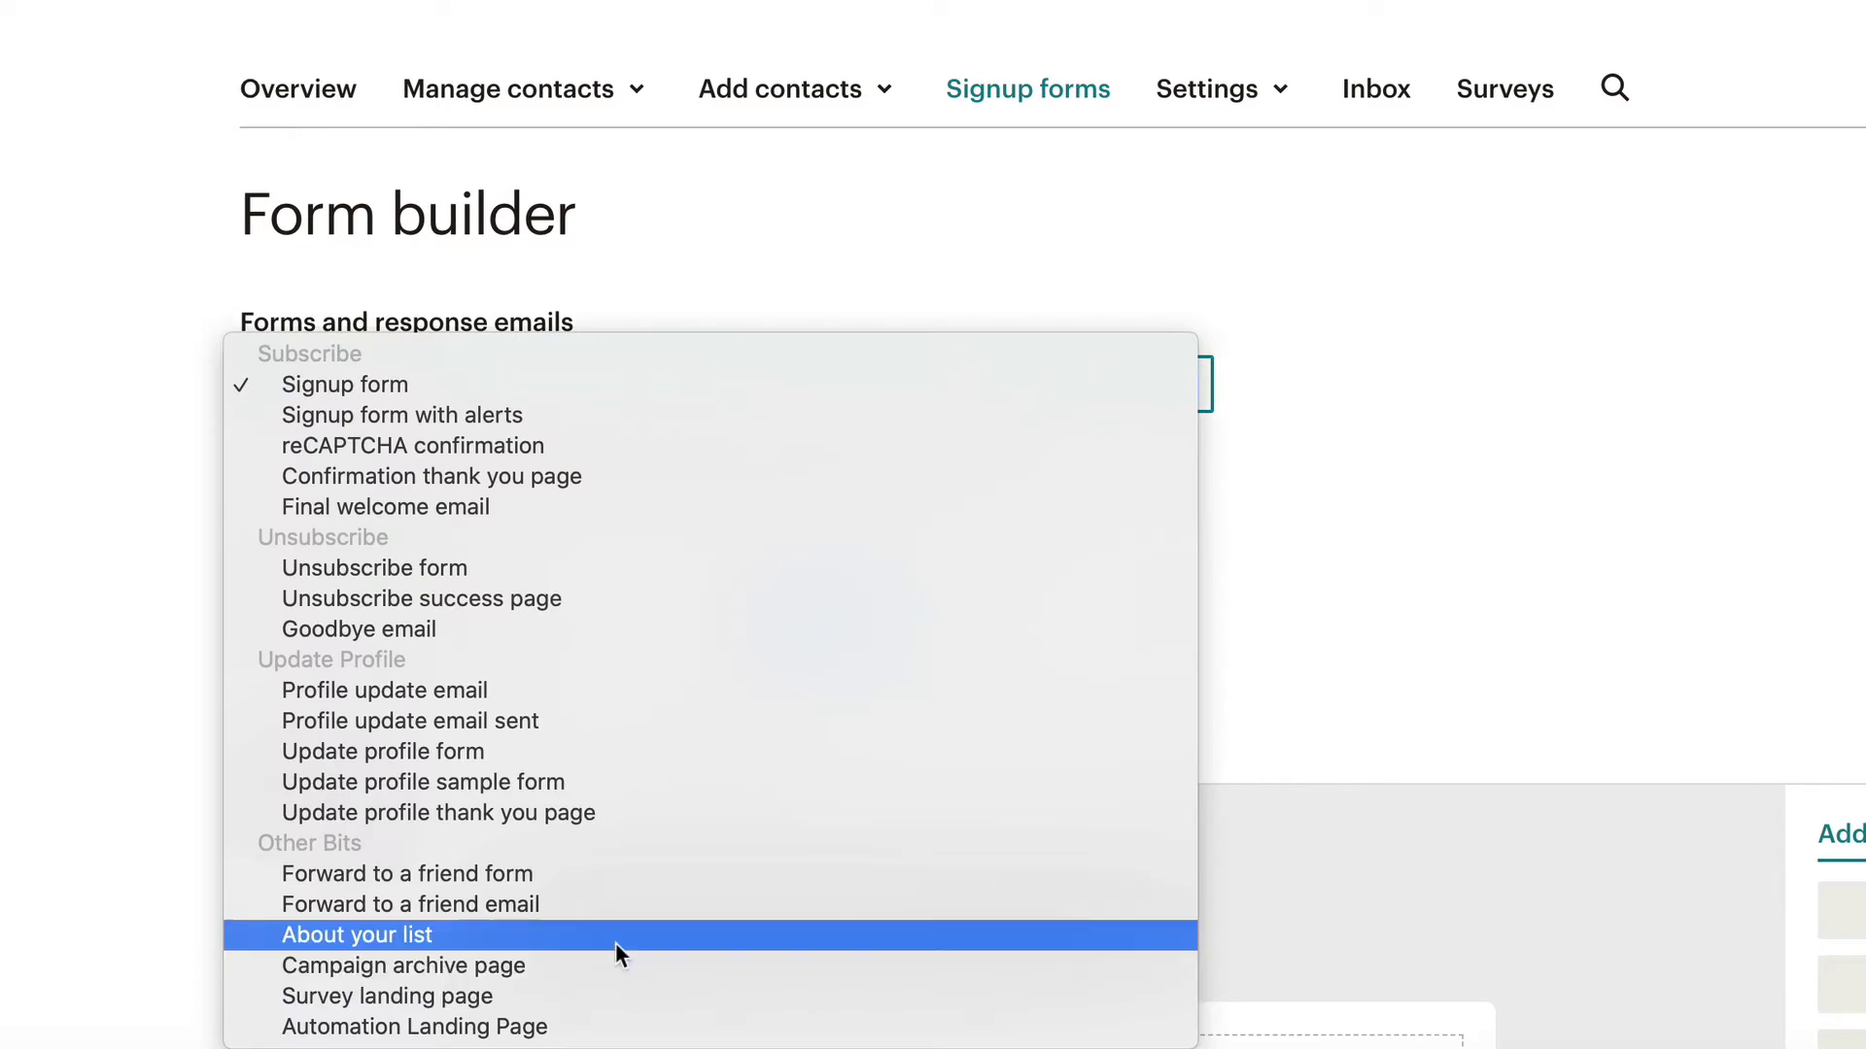
pyautogui.click(528, 996)
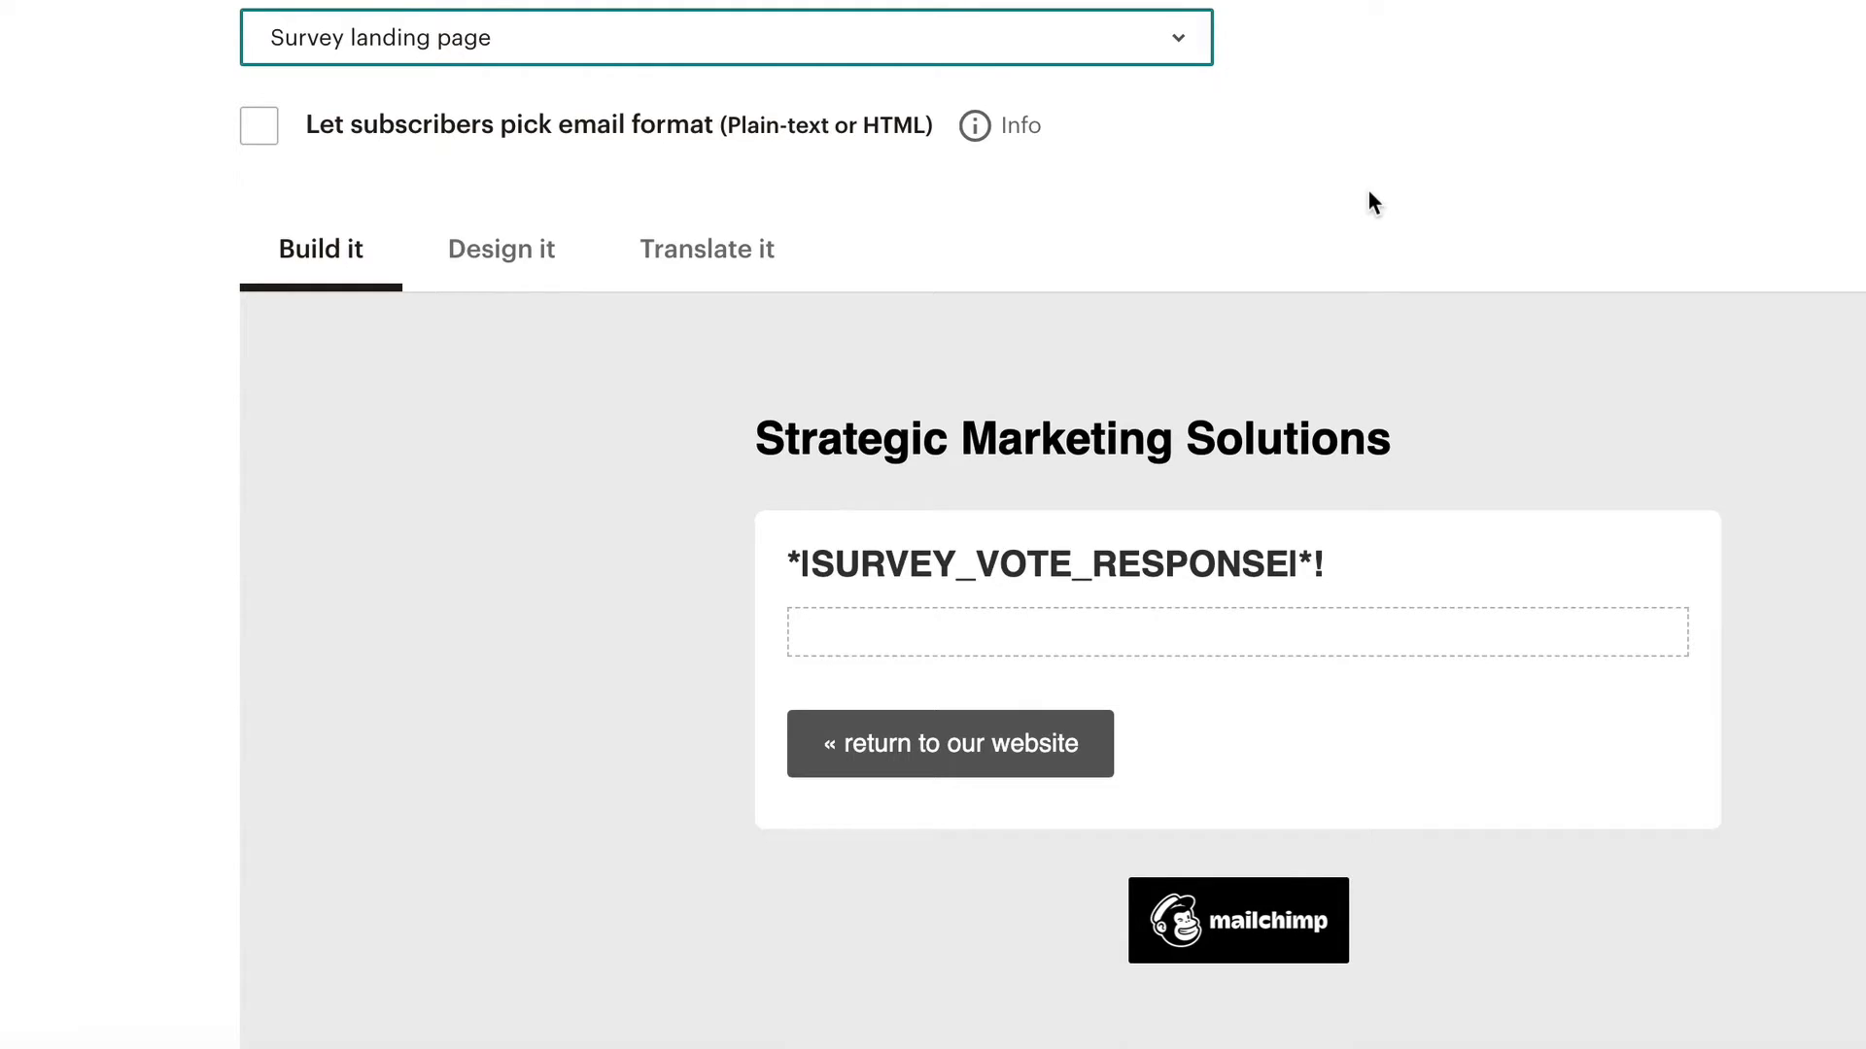
pyautogui.scroll(-3, 1370, 203)
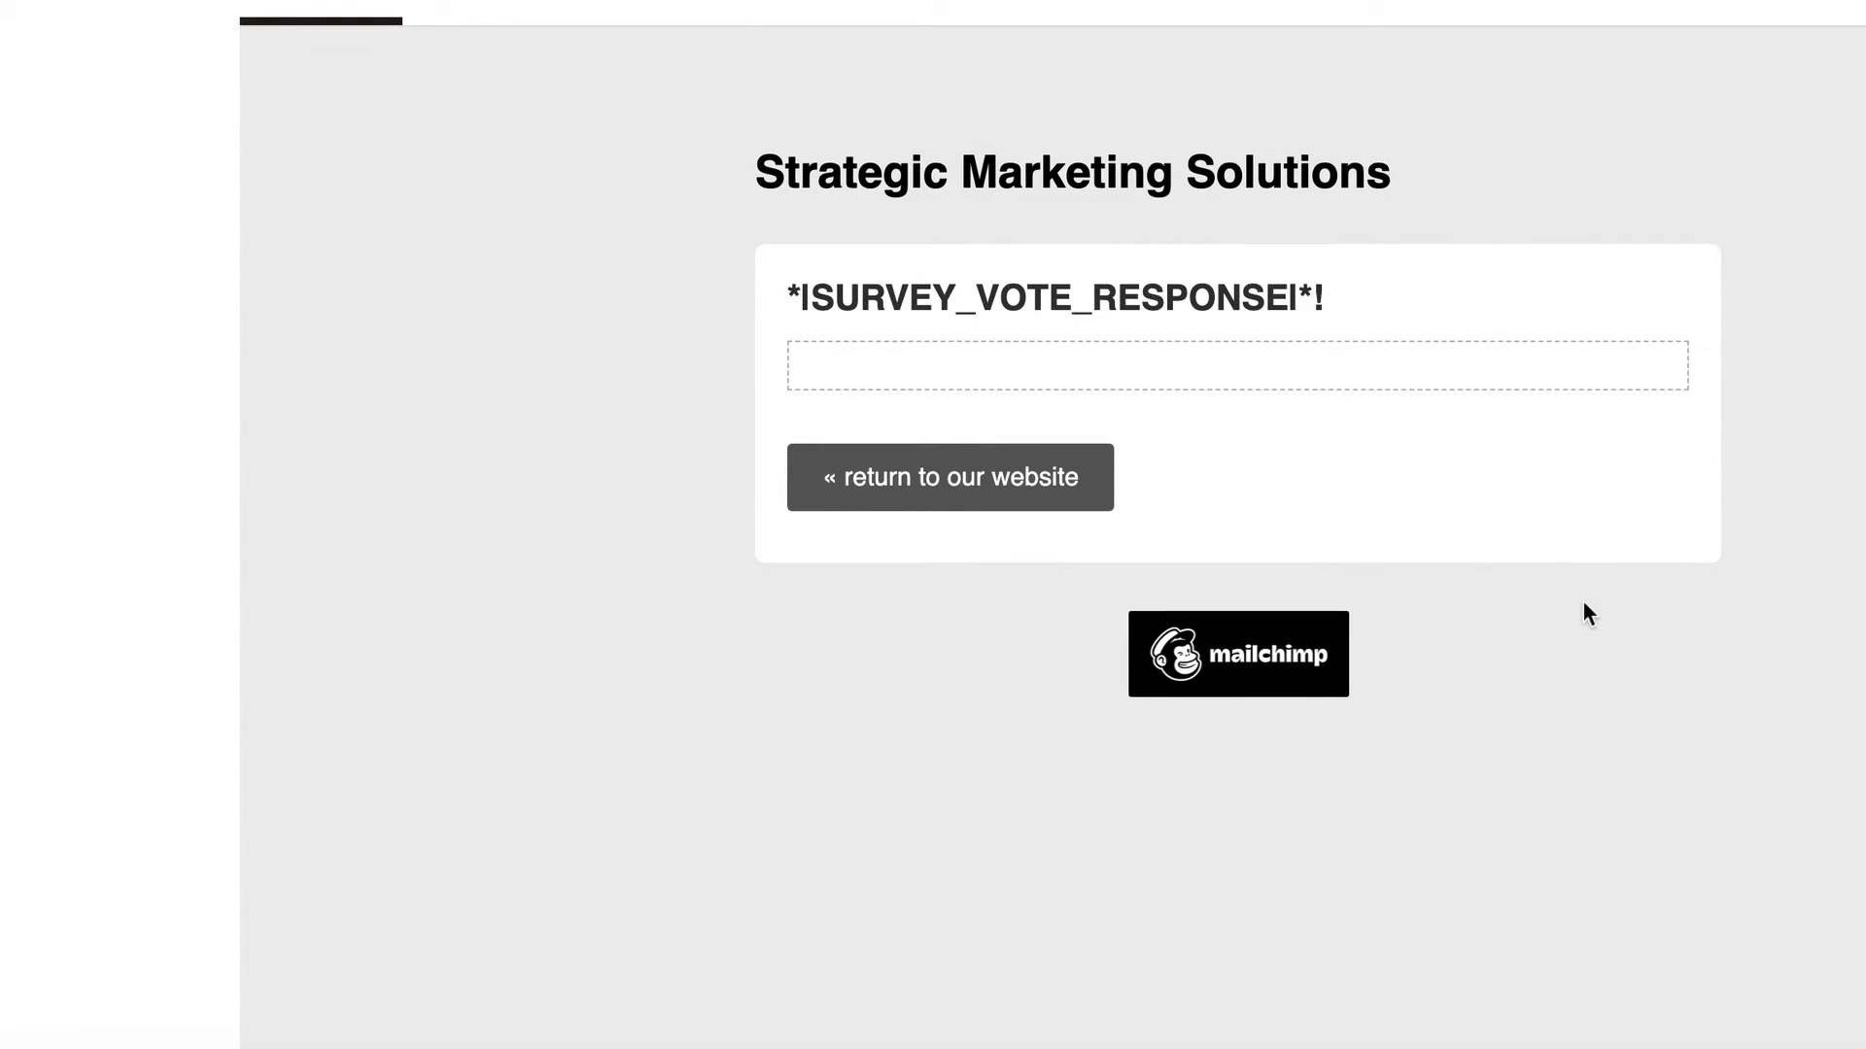
pyautogui.scroll(3, 1572, 610)
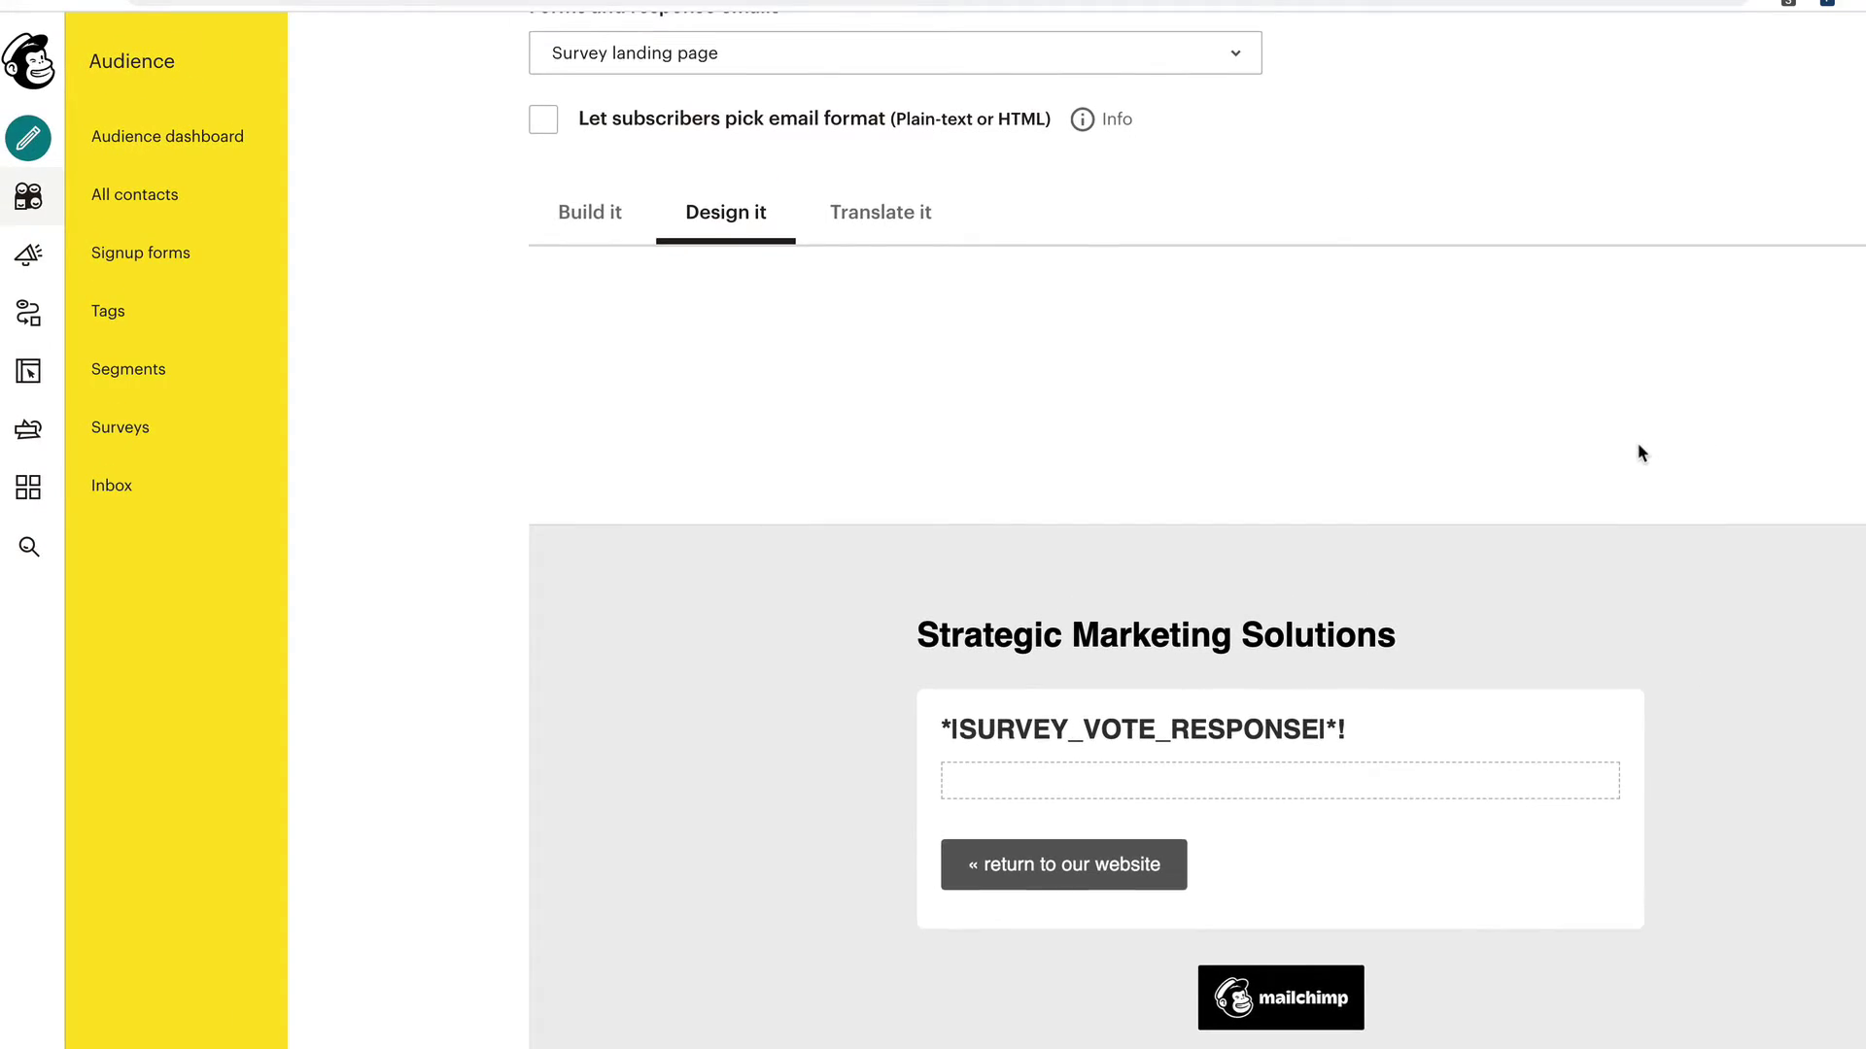
pyautogui.scroll(-1, 1640, 454)
pyautogui.moveTo(1374, 554)
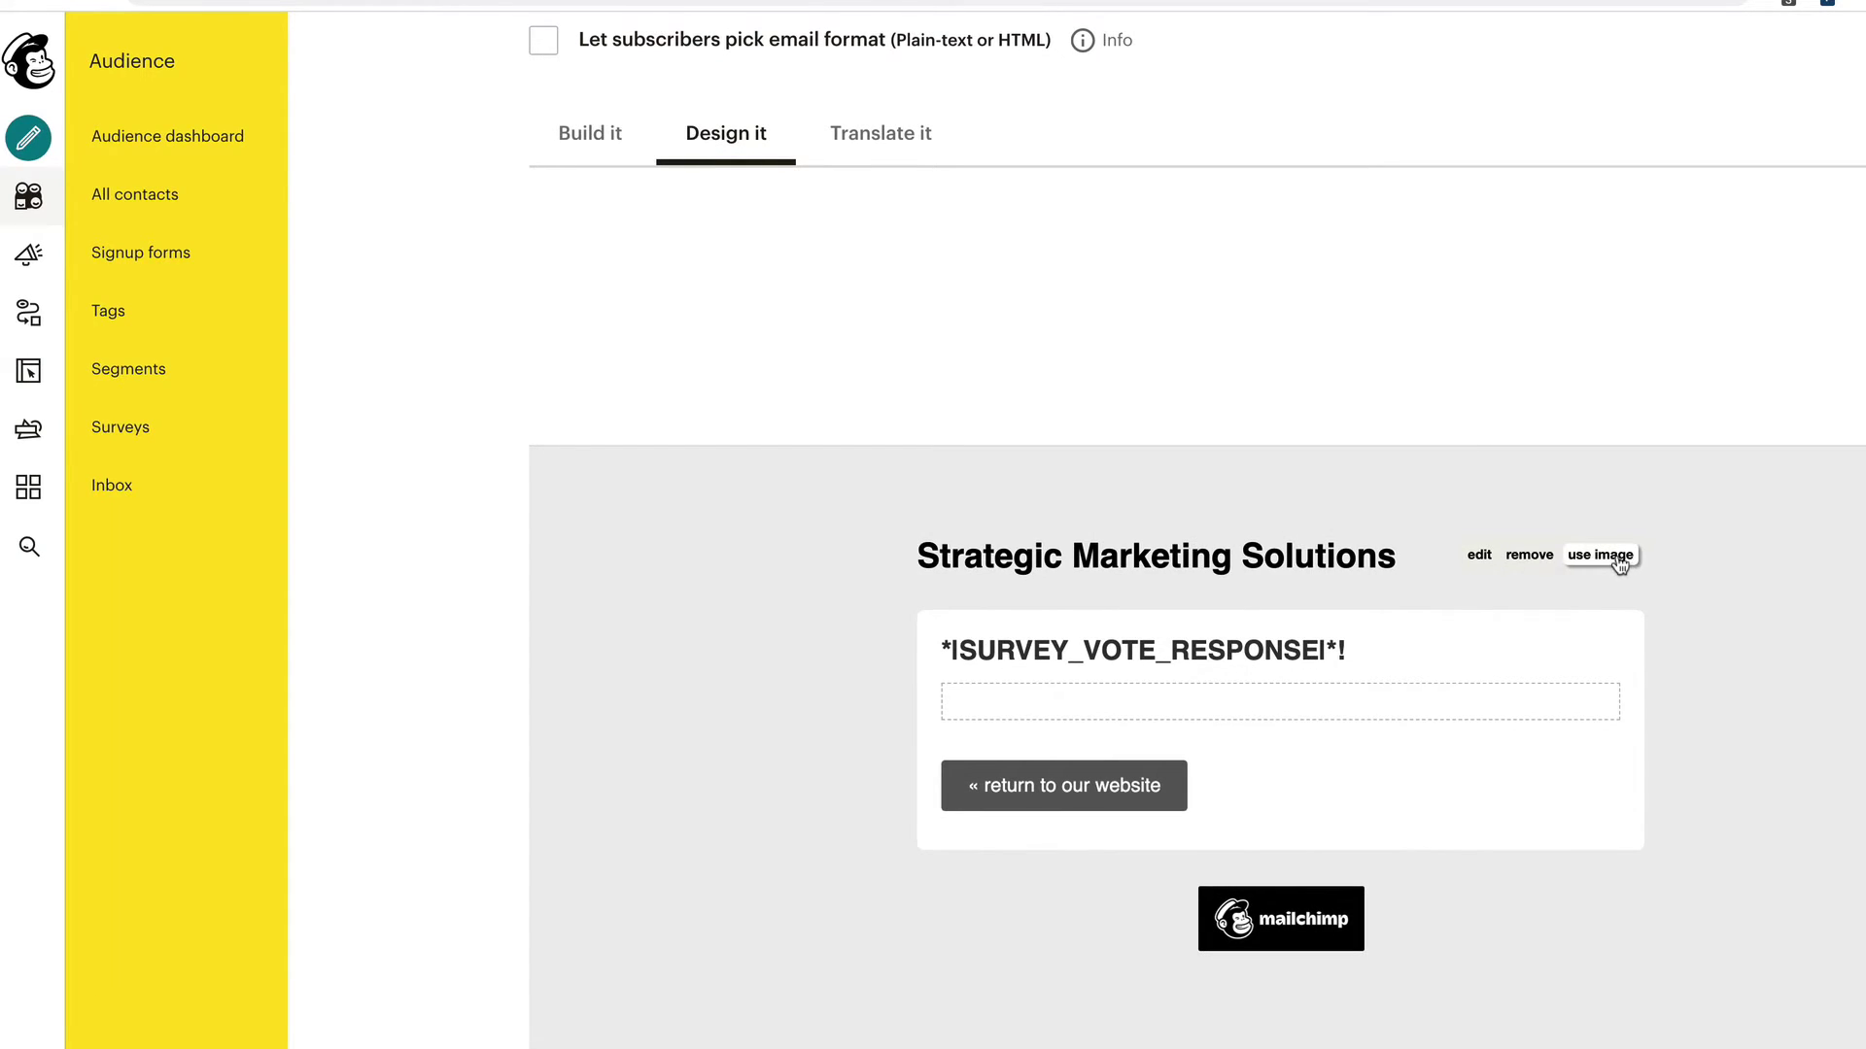
pyautogui.scroll(2, 1135, 529)
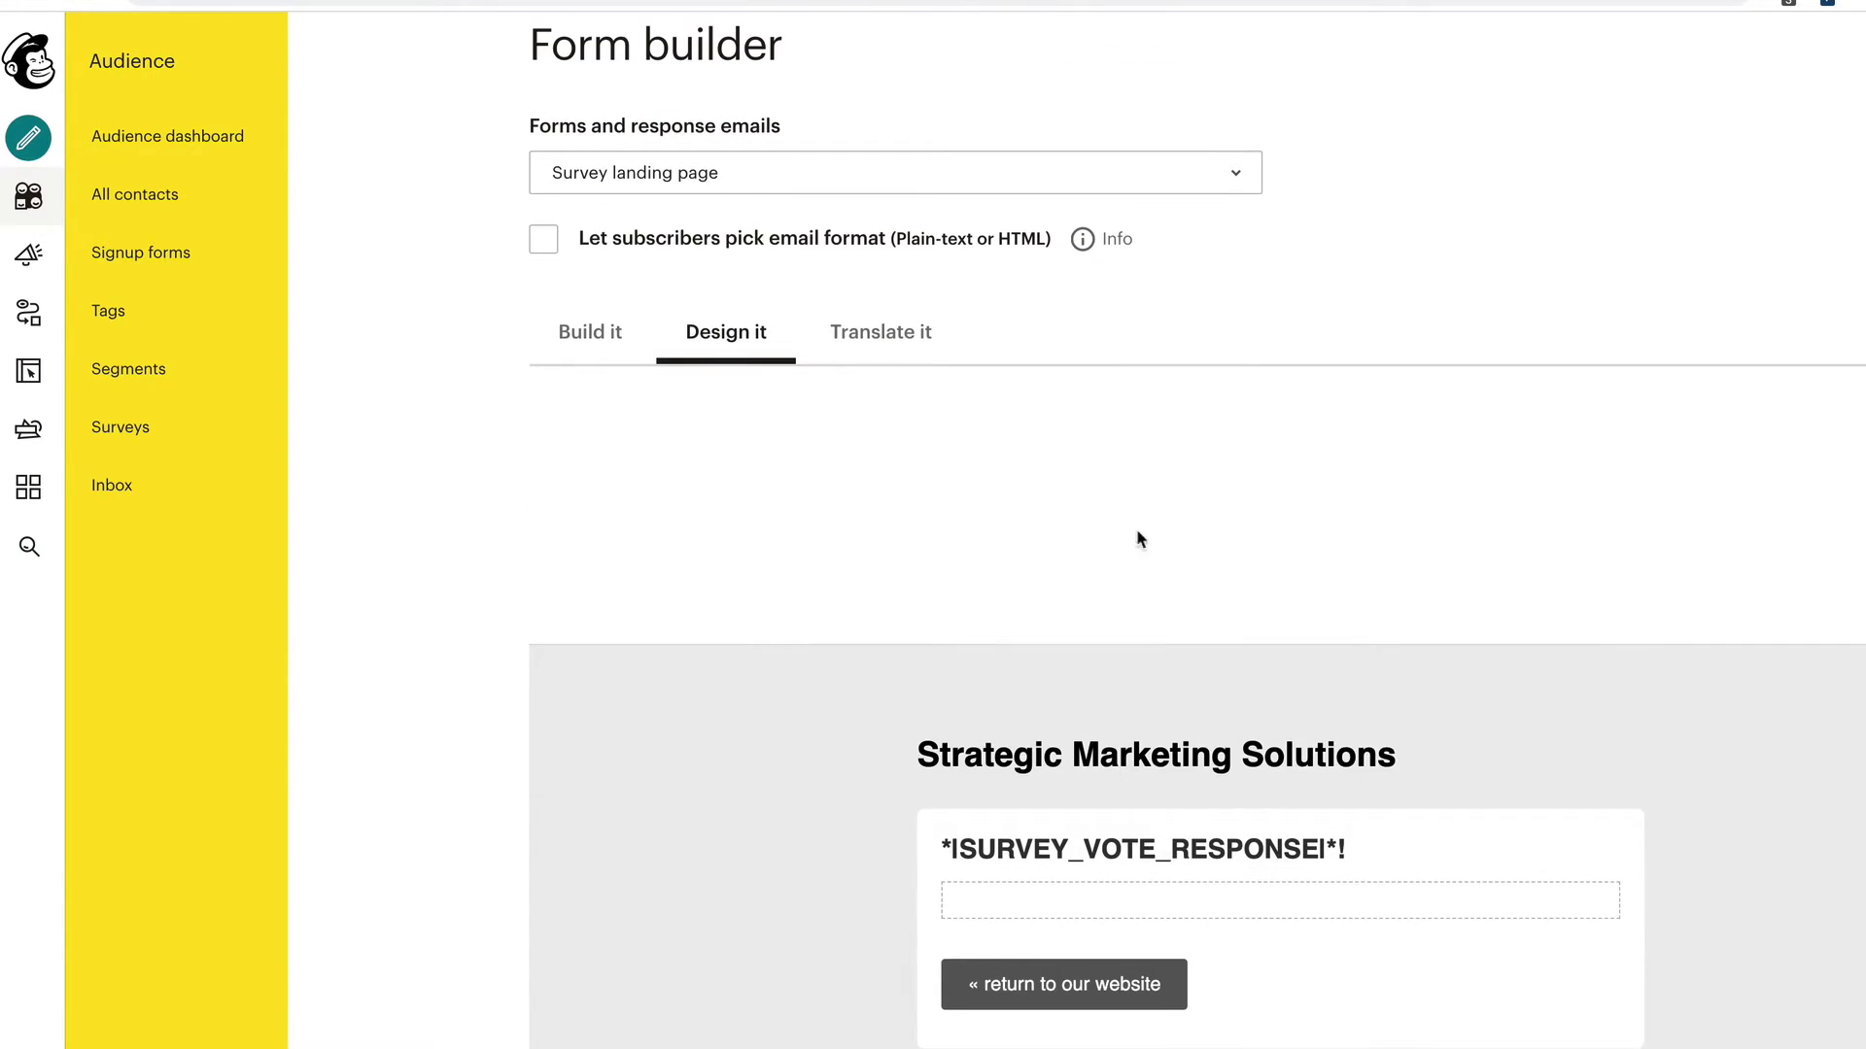
pyautogui.scroll(1, 1453, 308)
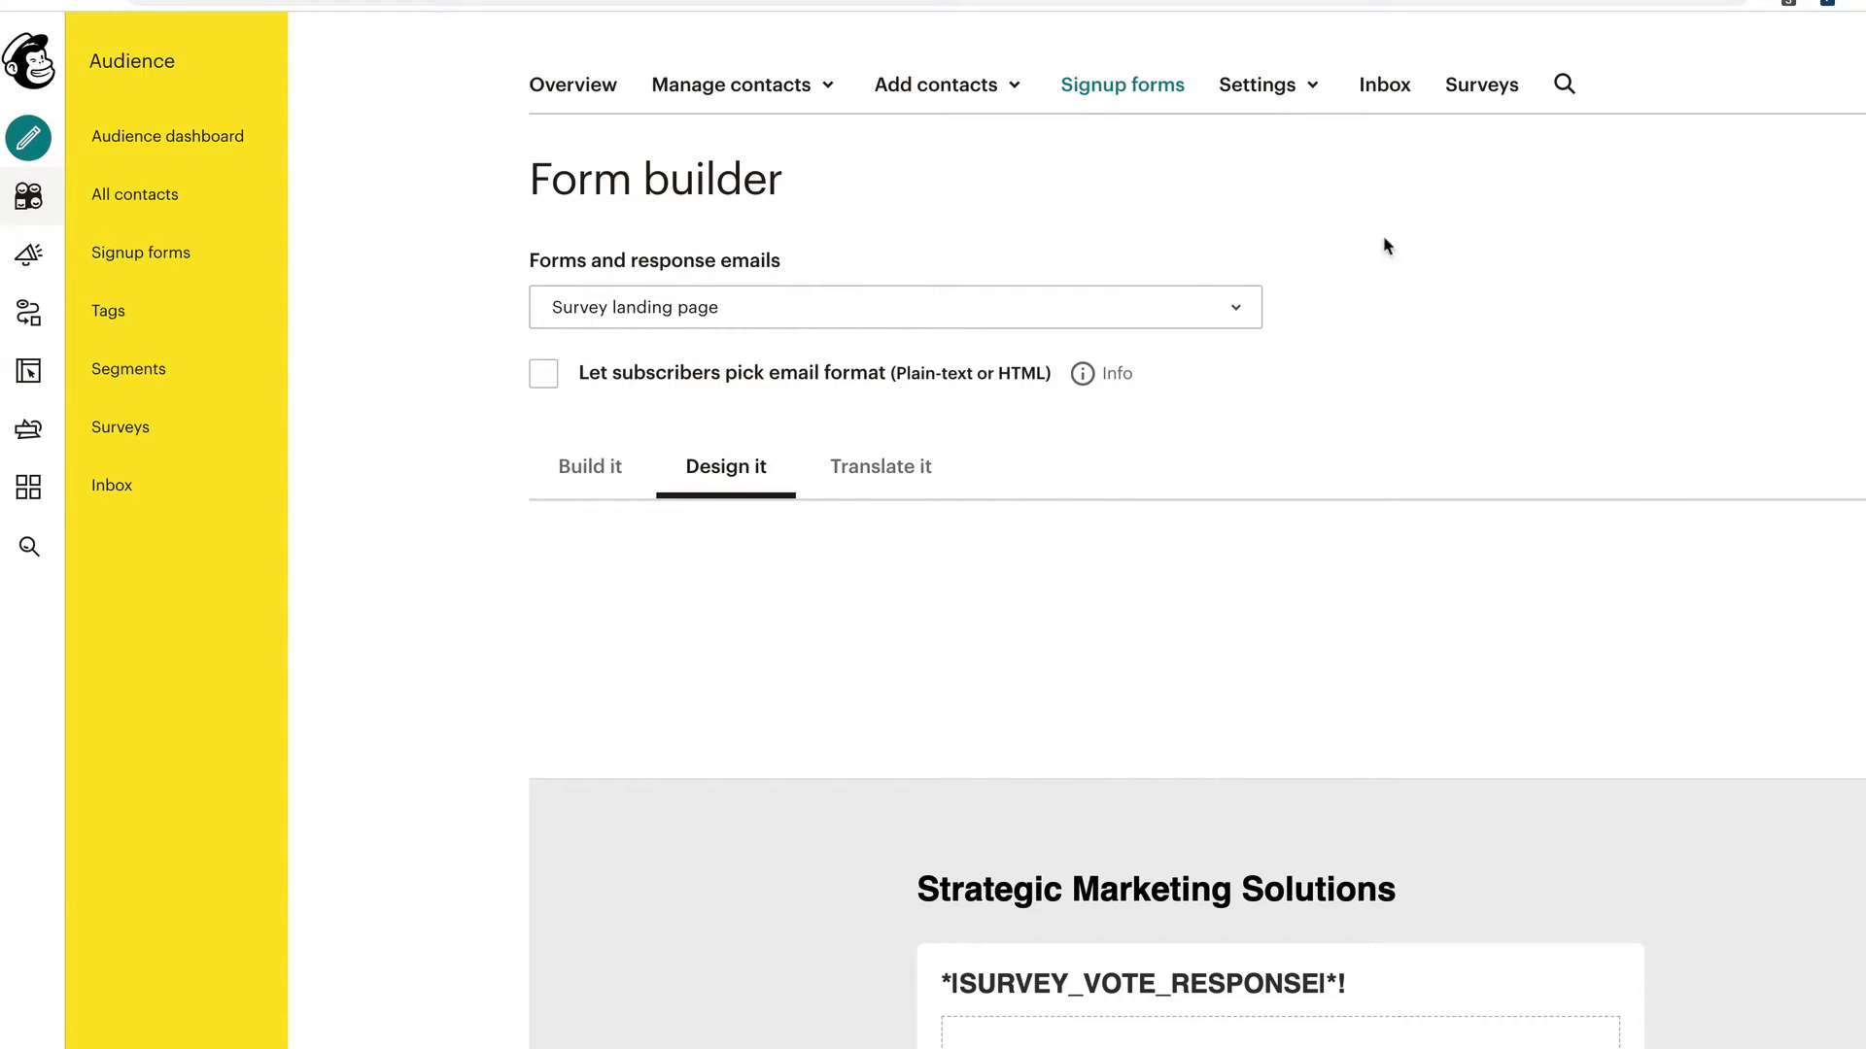
pyautogui.scroll(2, 351, 192)
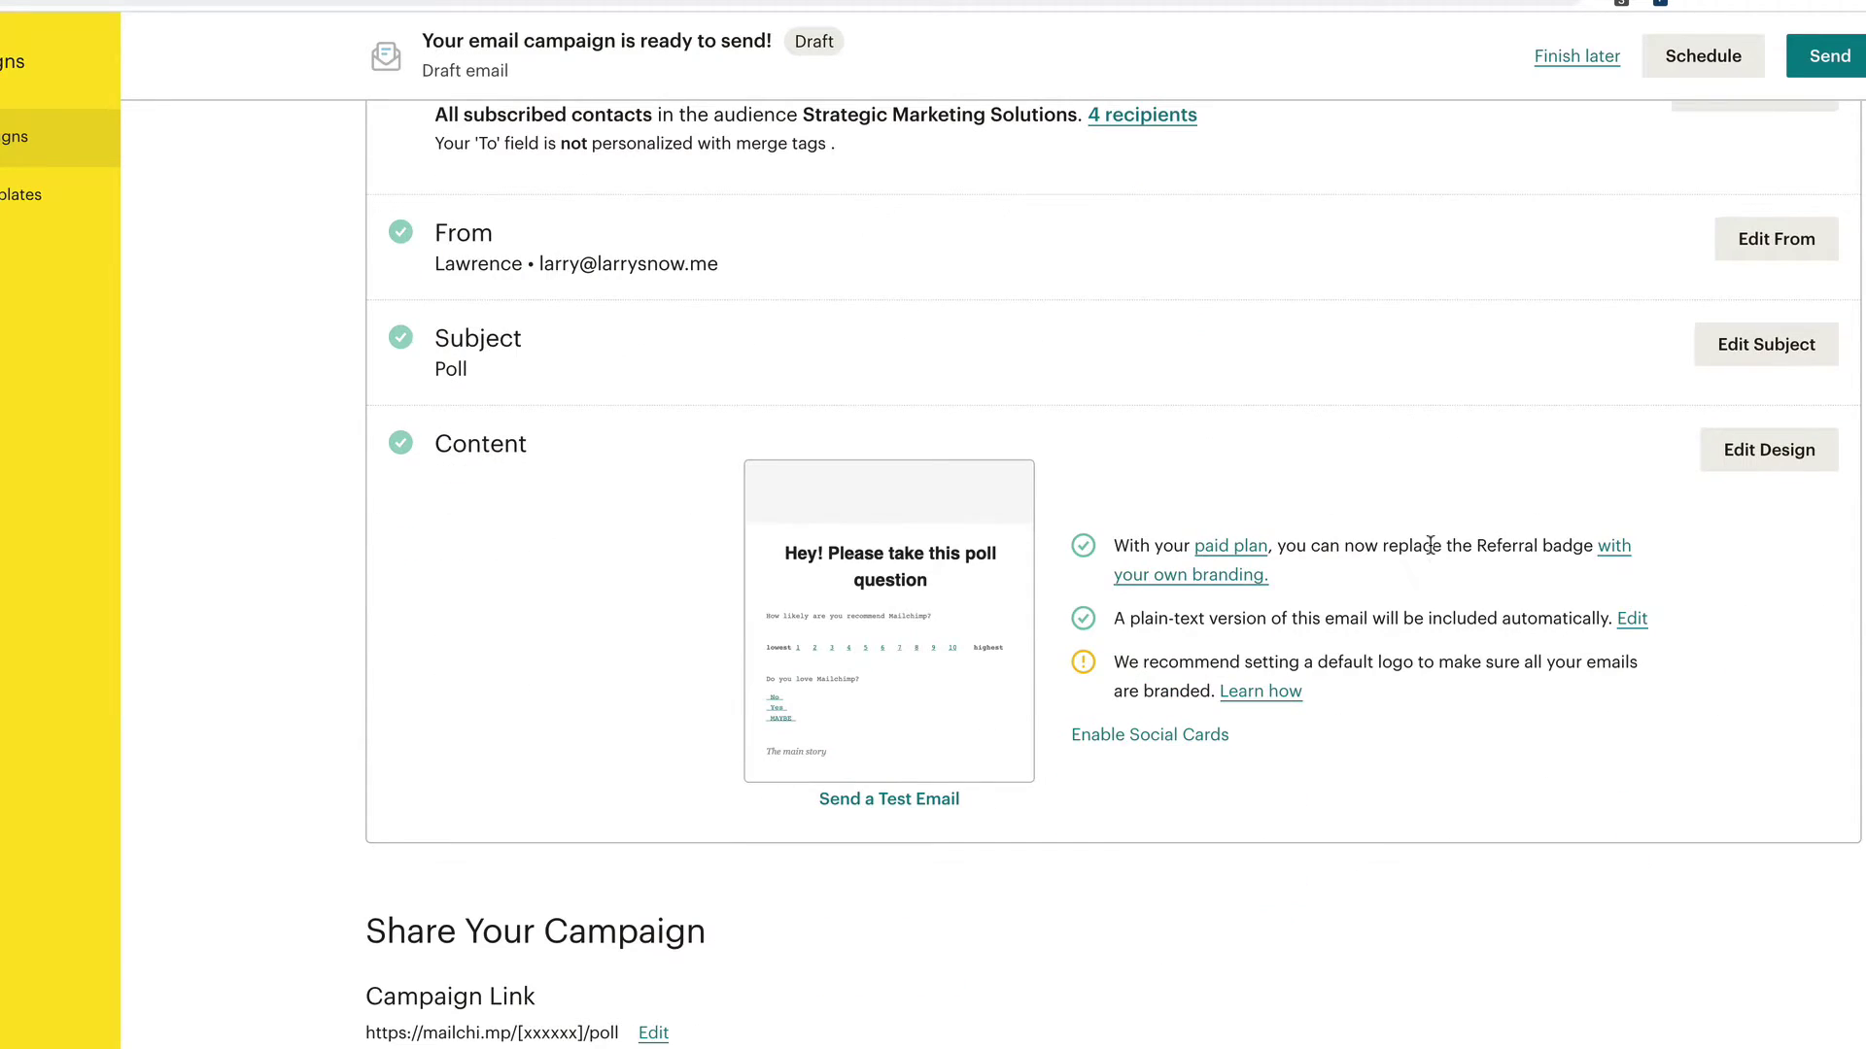
# Replace the placeholder logo with the SMS shield image.
pyautogui.click(1769, 455)
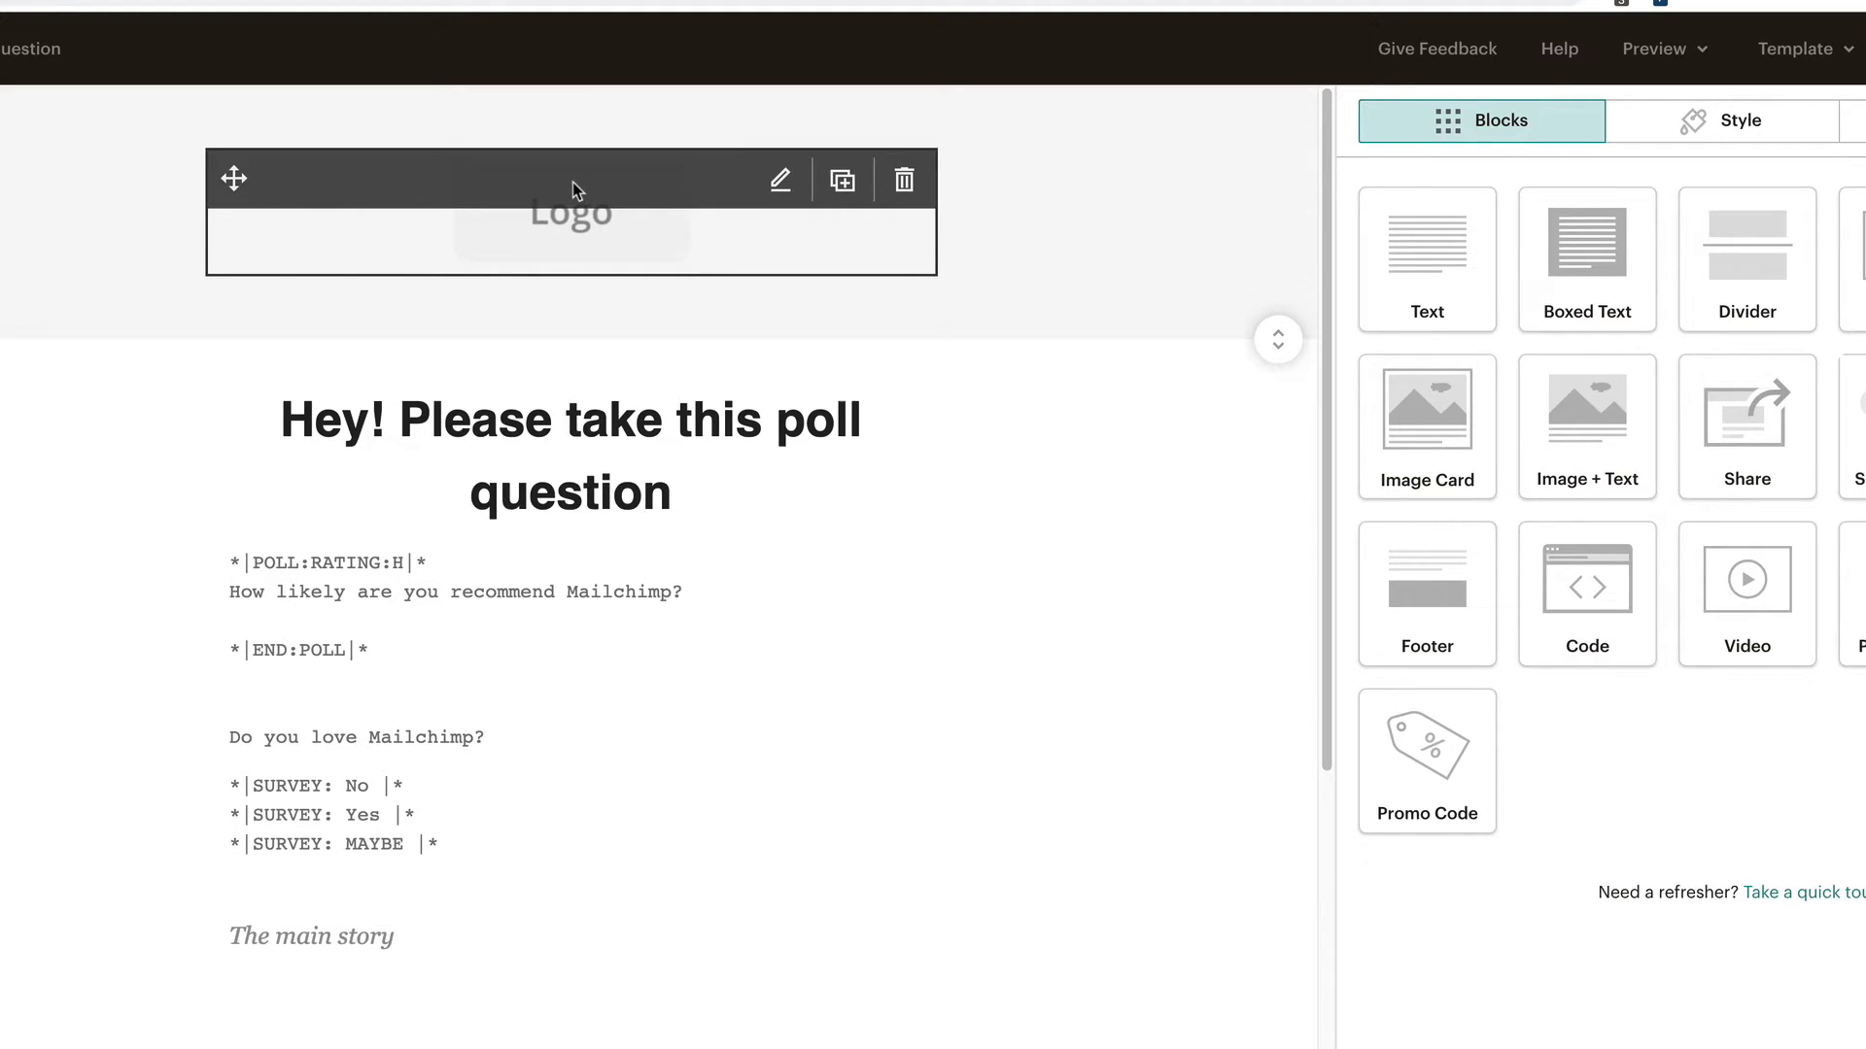
pyautogui.click(573, 182)
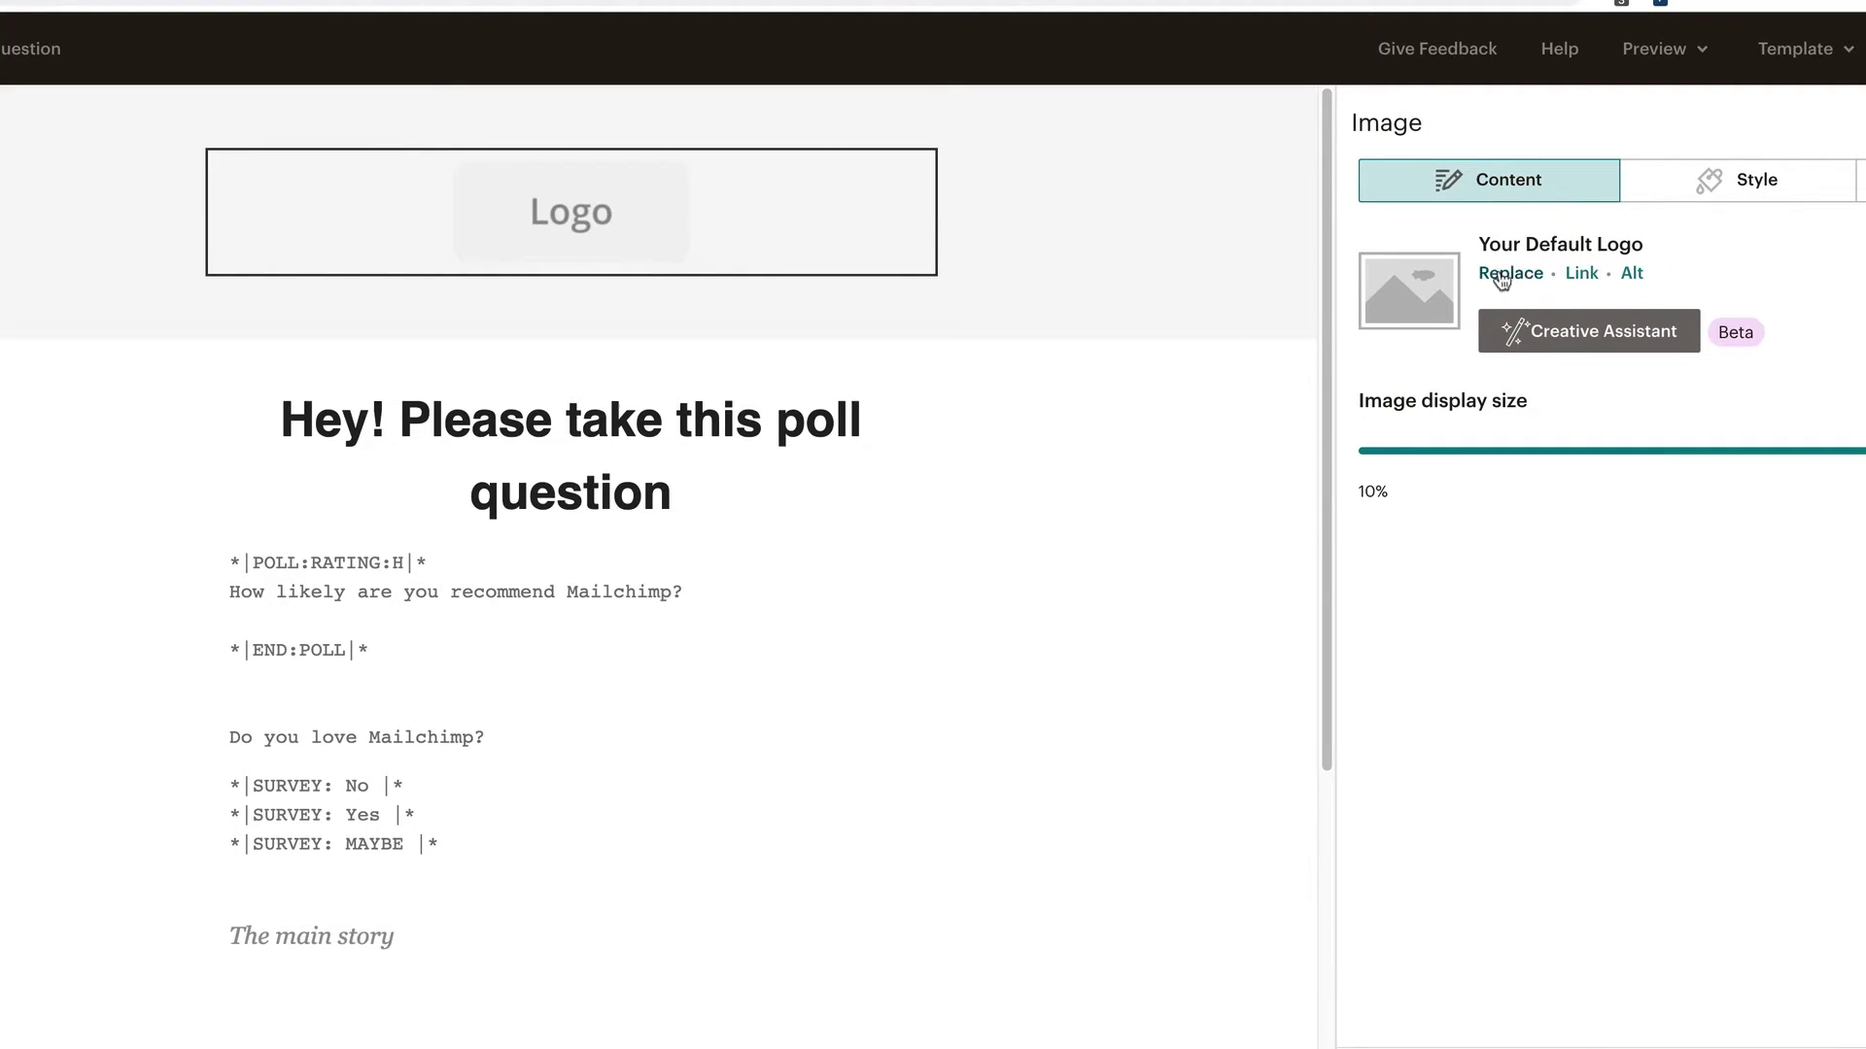
pyautogui.click(1508, 274)
pyautogui.click(1724, 304)
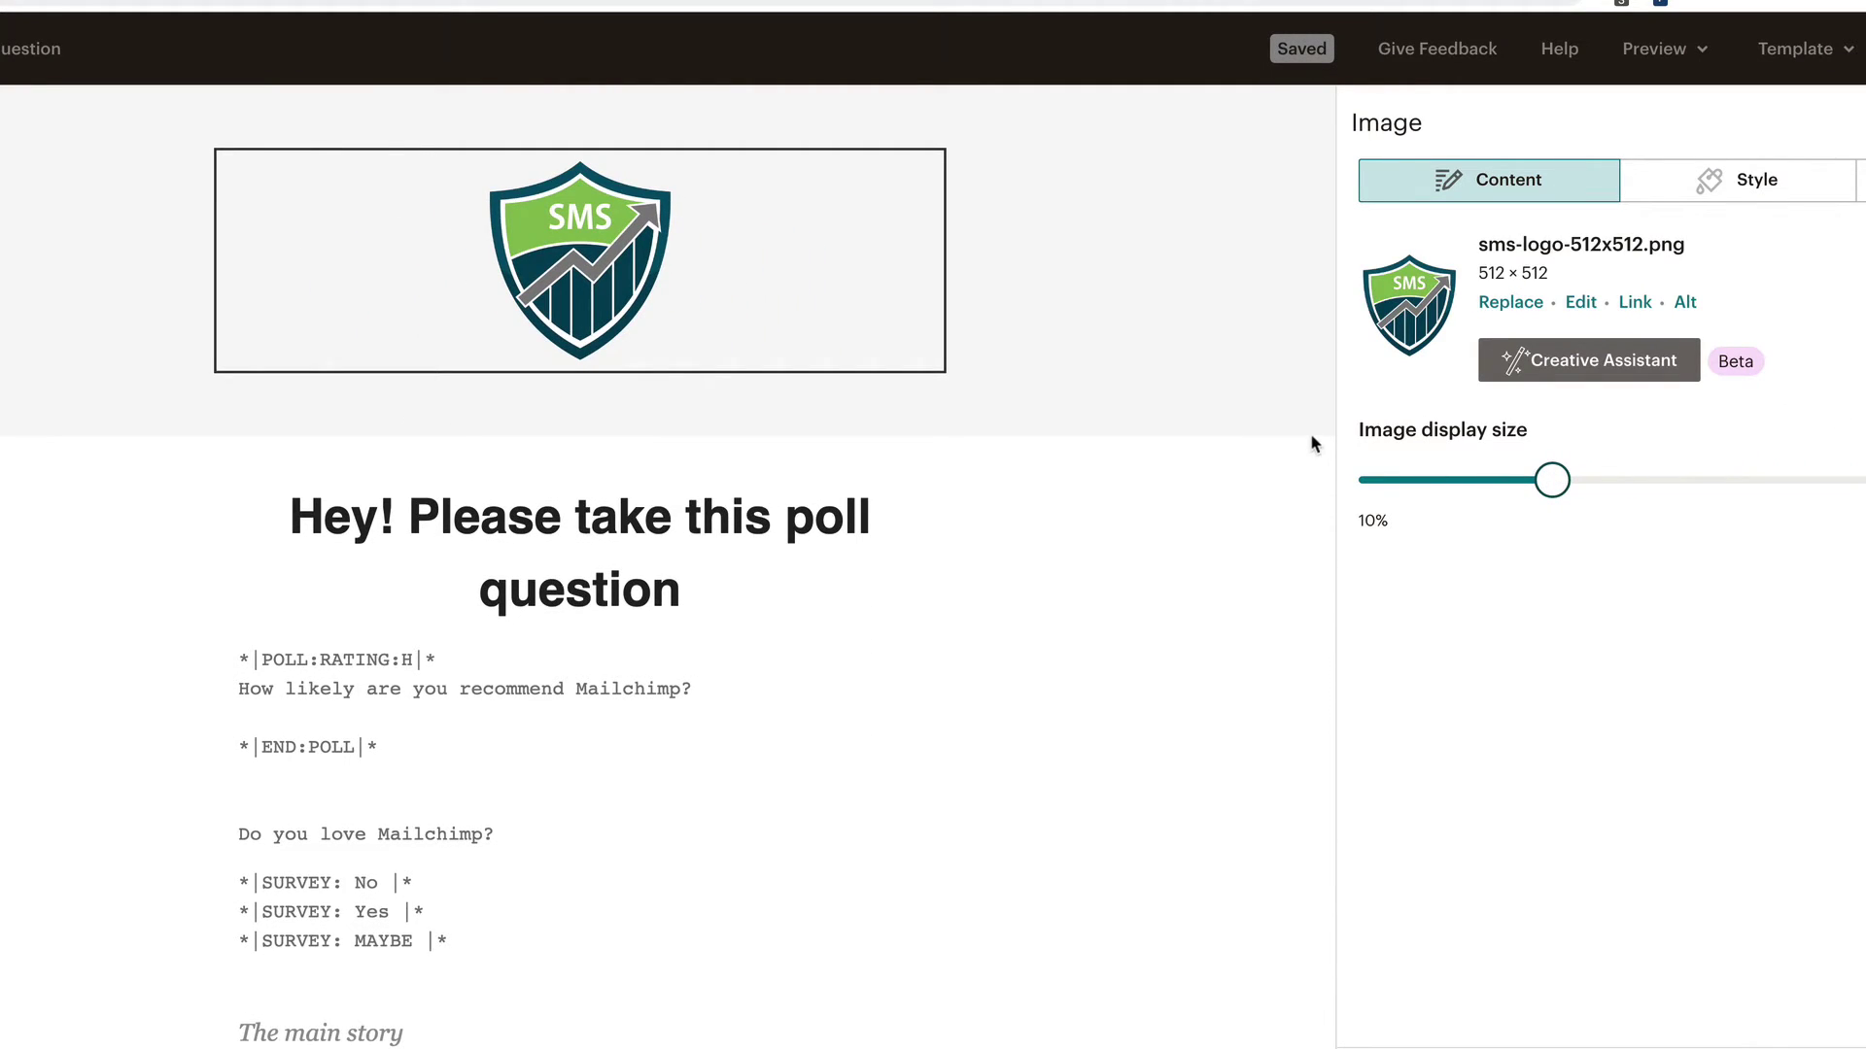
# Delete The main story and social icons blocks, then send the poll campaign.
pyautogui.scroll(-4, 1142, 544)
pyautogui.scroll(-2, 1143, 549)
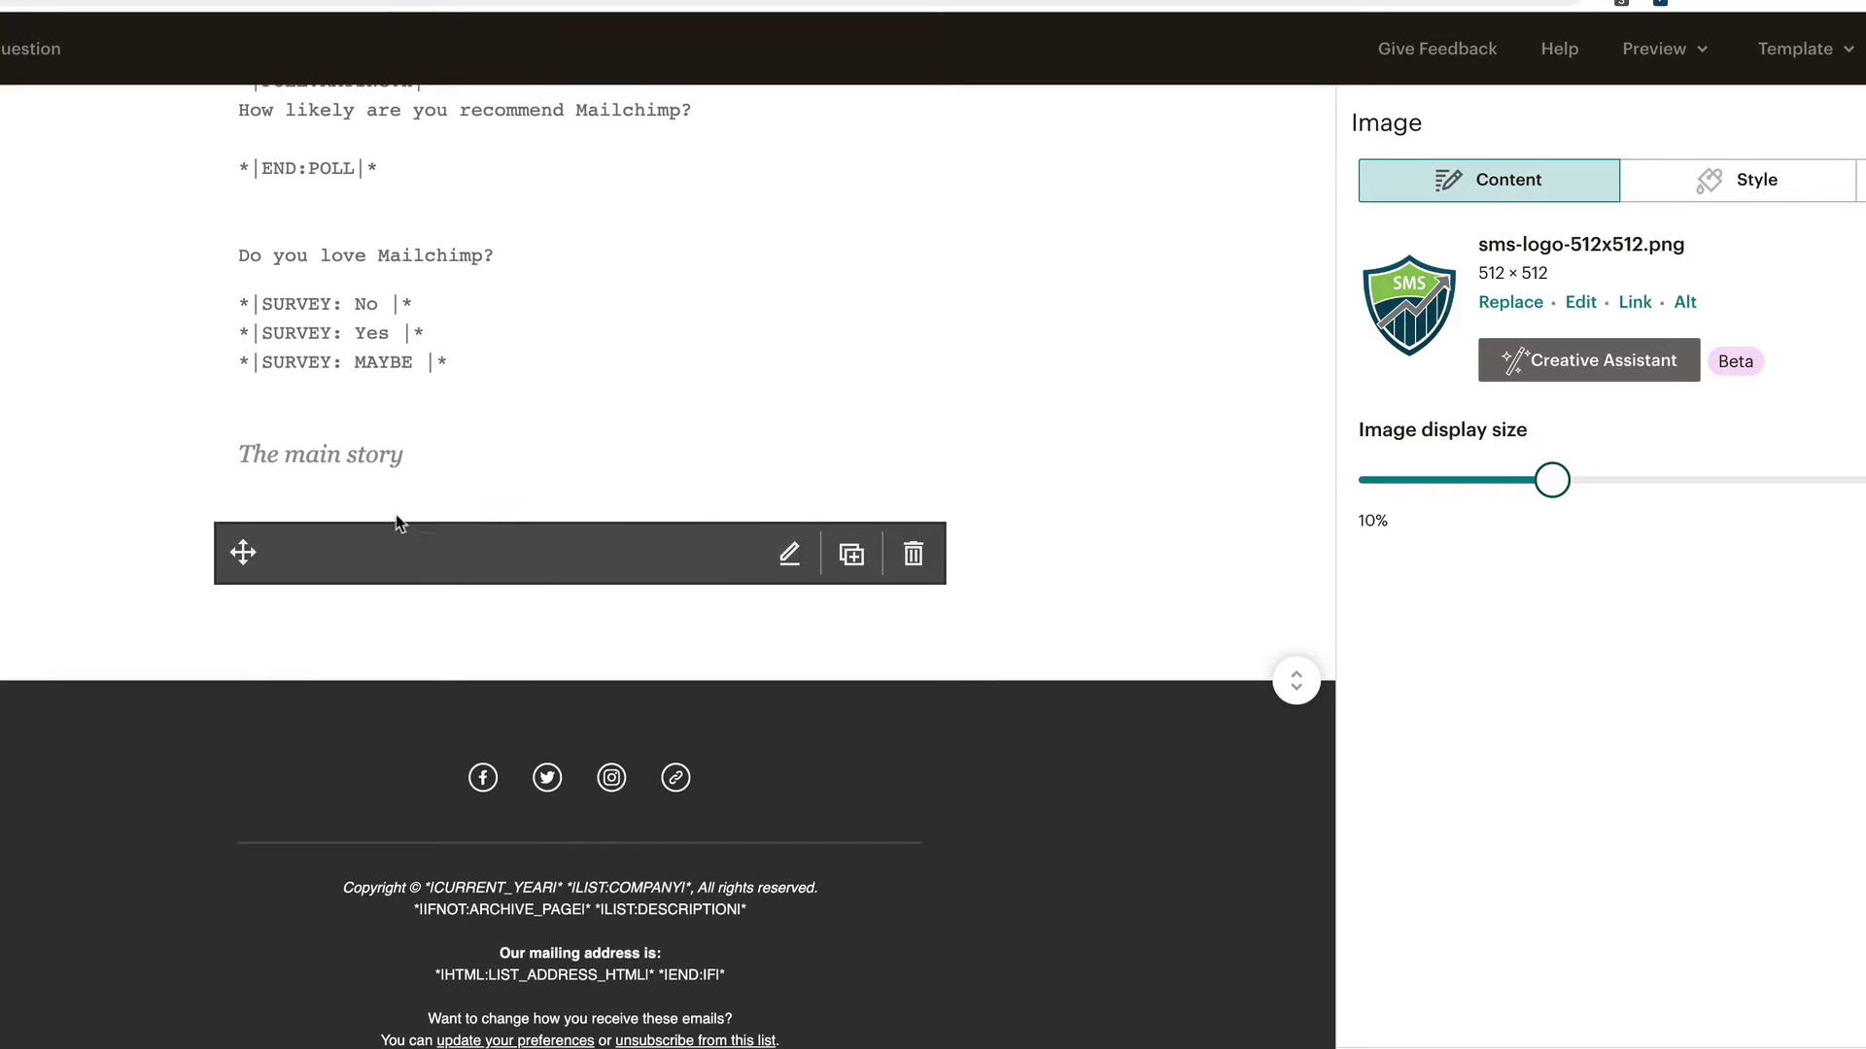
pyautogui.click(292, 458)
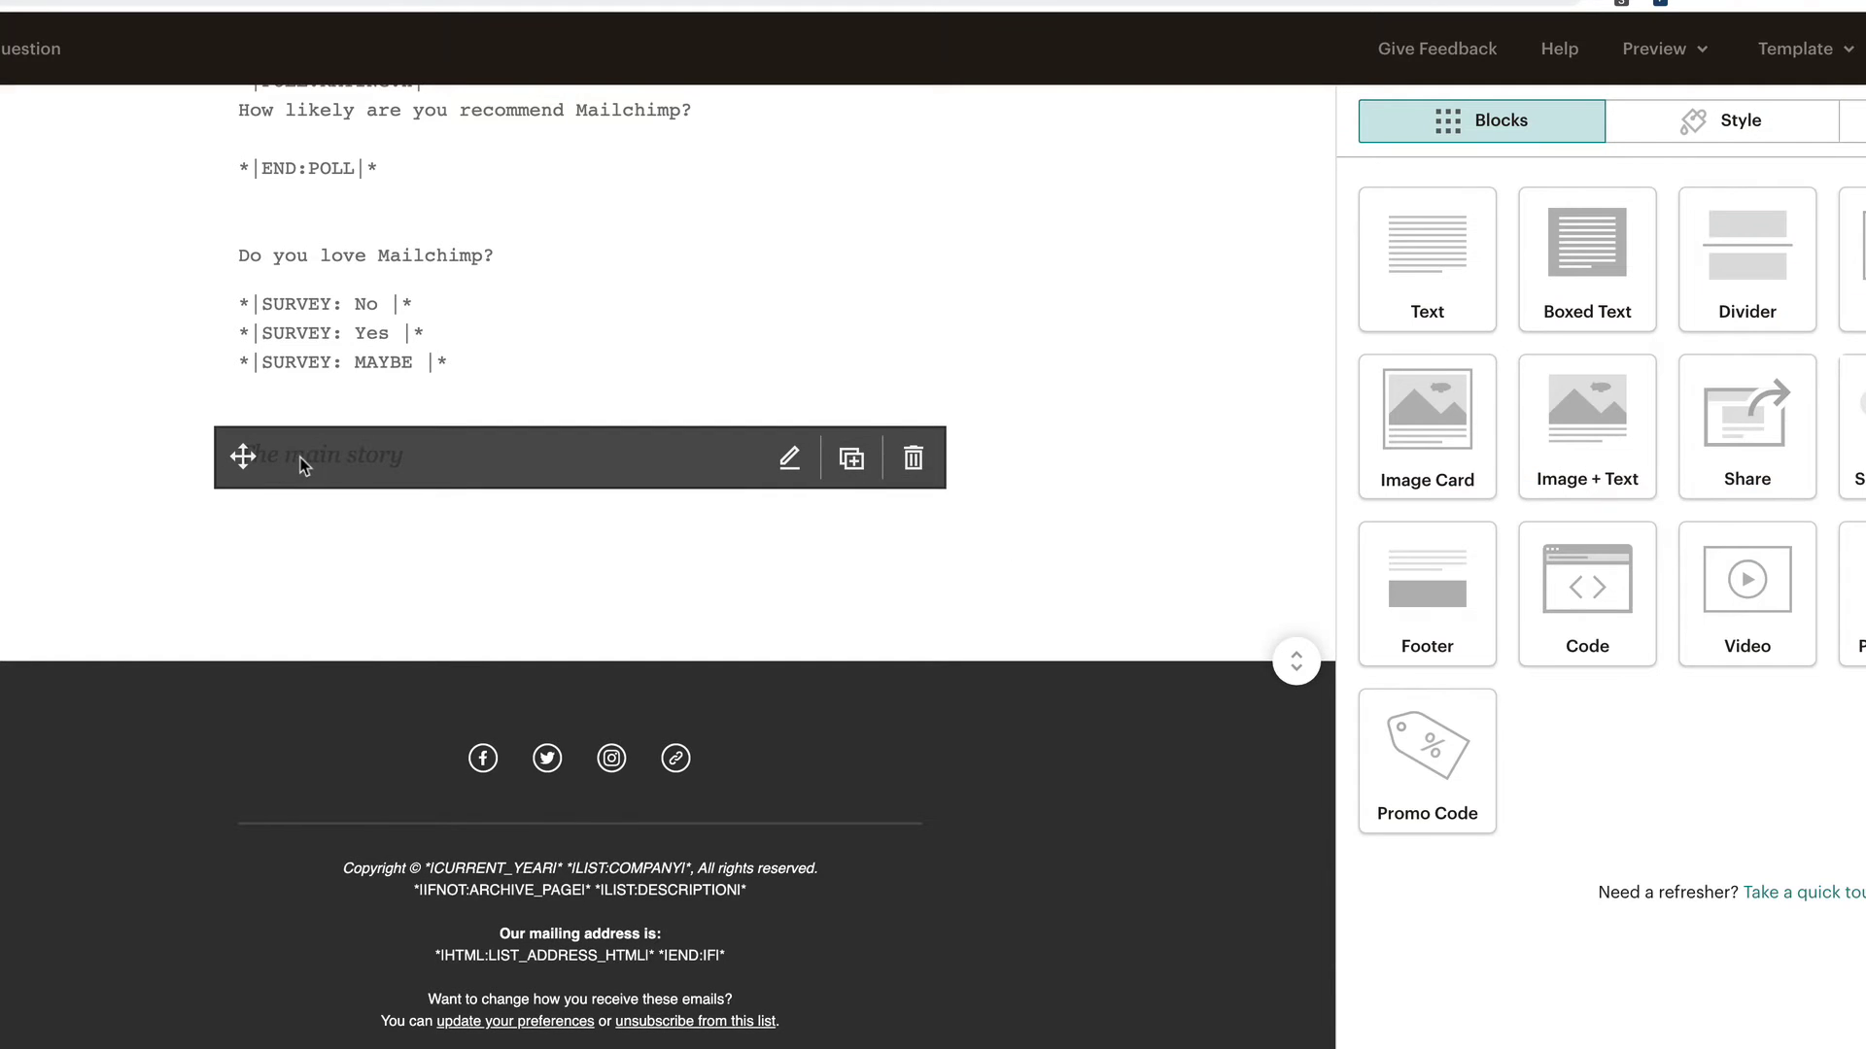
pyautogui.click(913, 457)
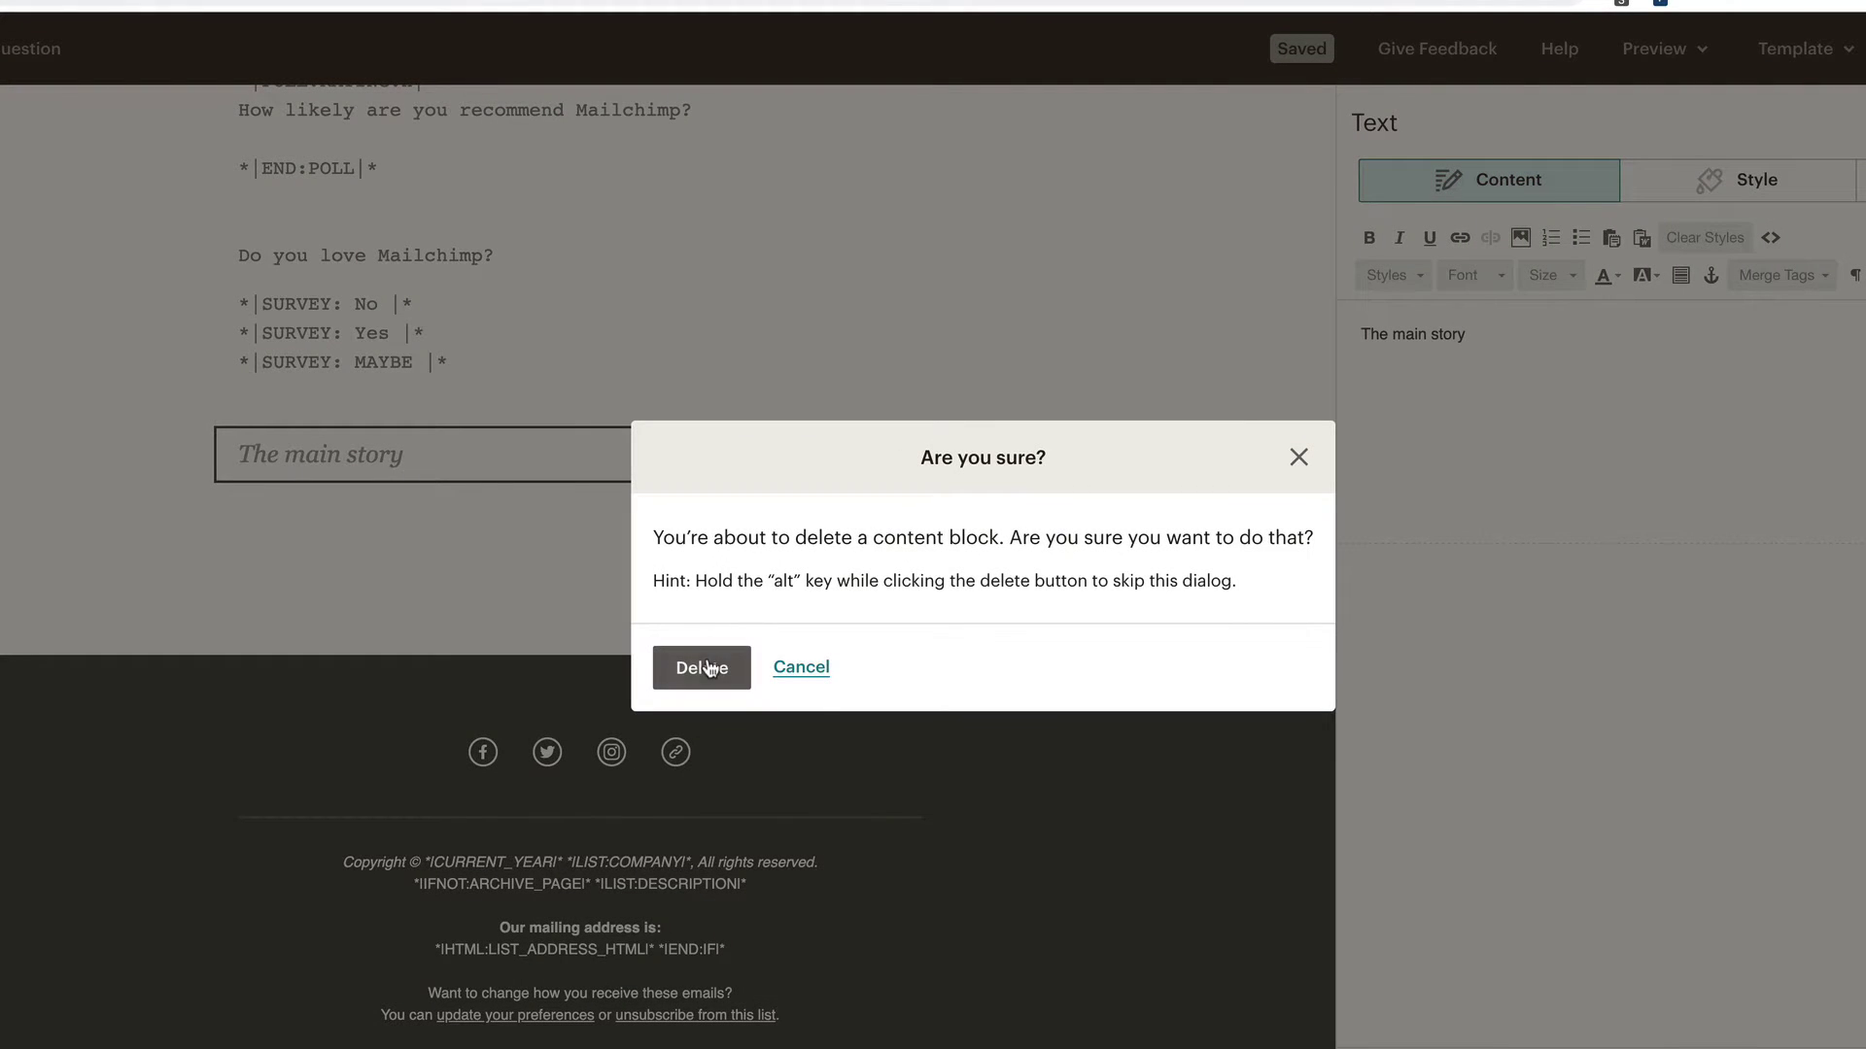
pyautogui.click(708, 666)
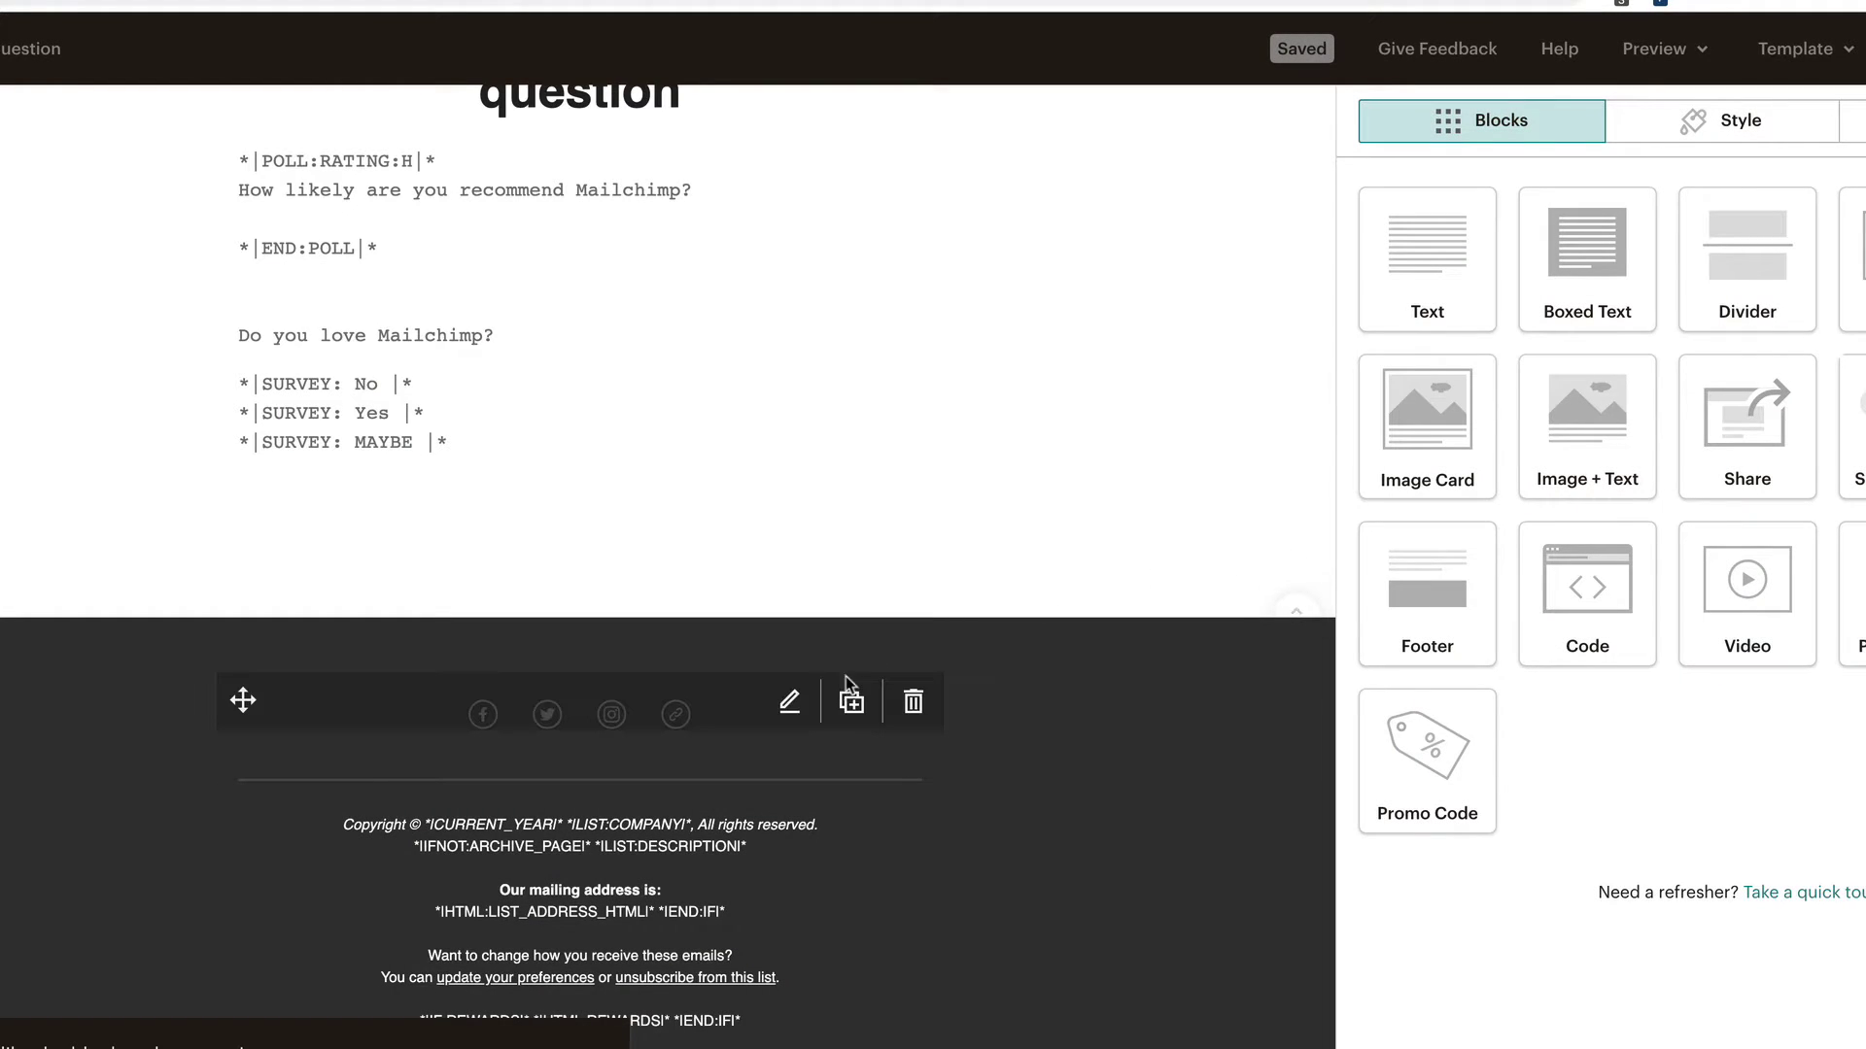
pyautogui.click(913, 703)
pyautogui.click(690, 668)
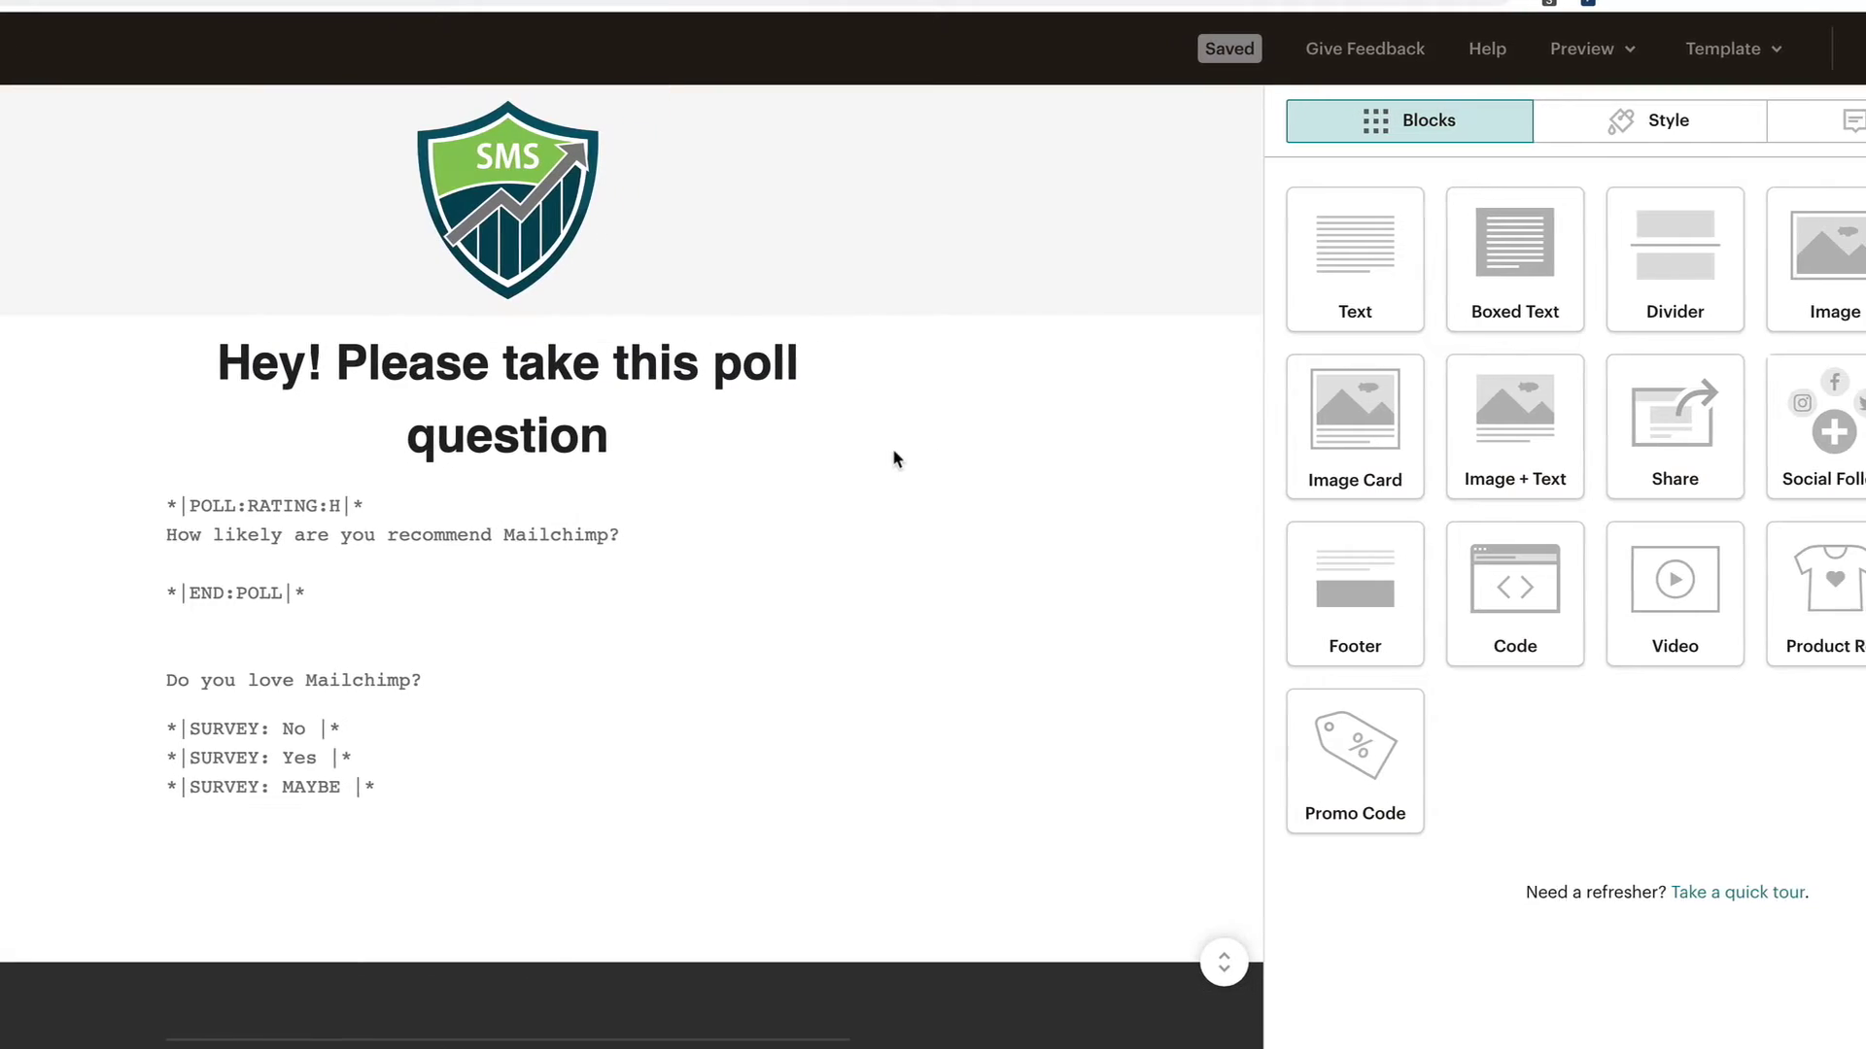
pyautogui.click(1749, 63)
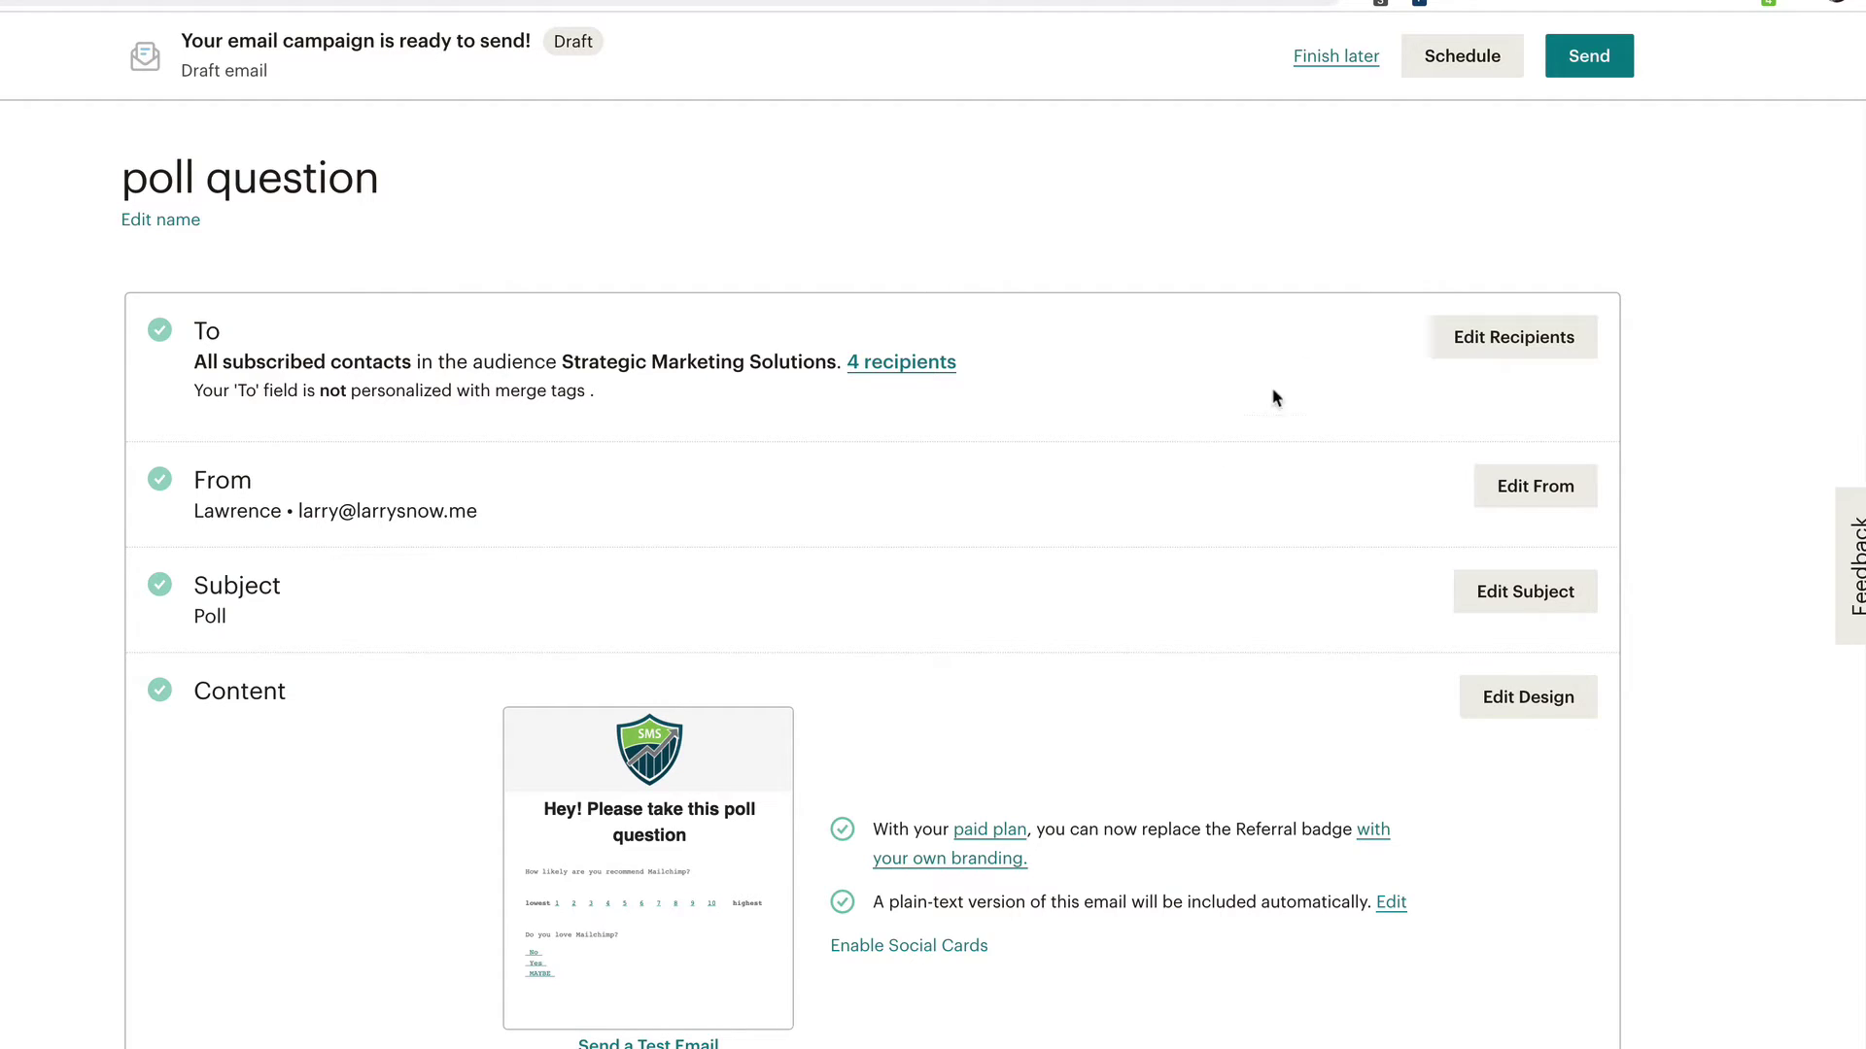
pyautogui.click(1592, 68)
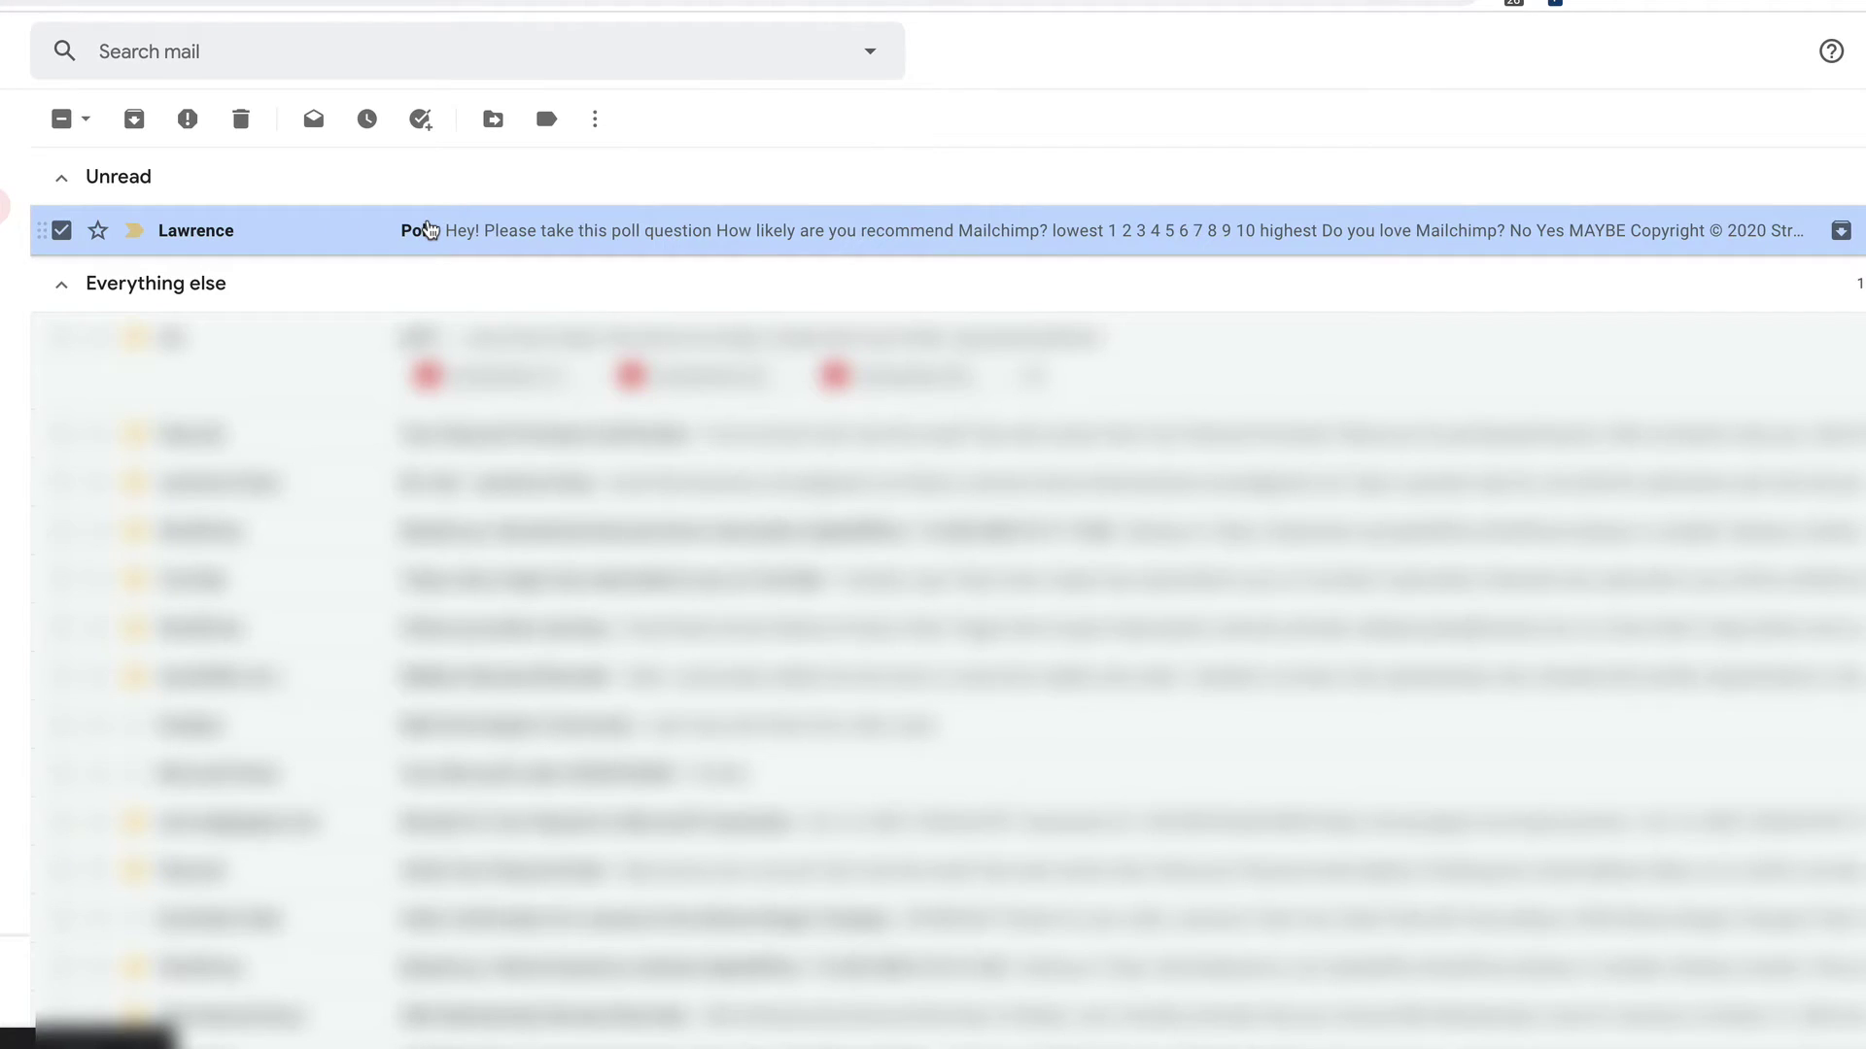
# Open the received 'Poll' email in Gmail and vote on its rating poll and survey.
pyautogui.click(427, 230)
pyautogui.scroll(-1, 896, 225)
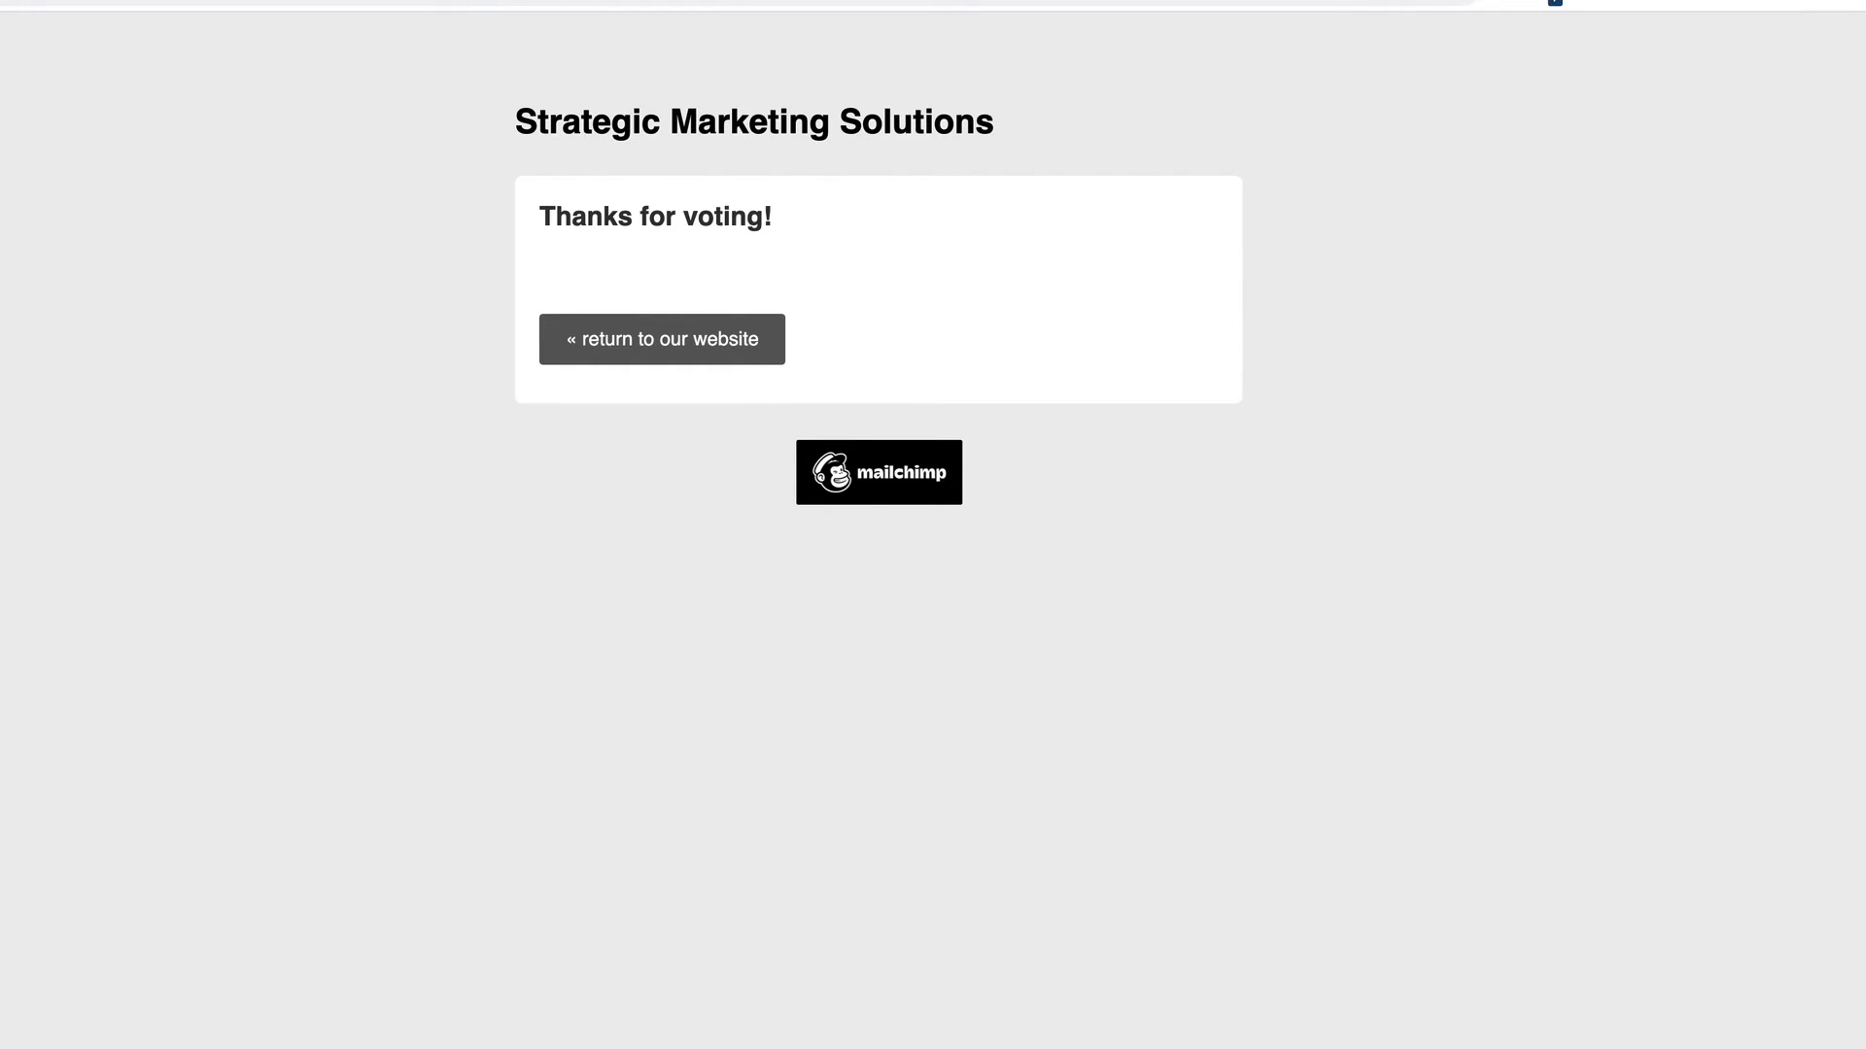
pyautogui.hotkey('ctrl', 'w')
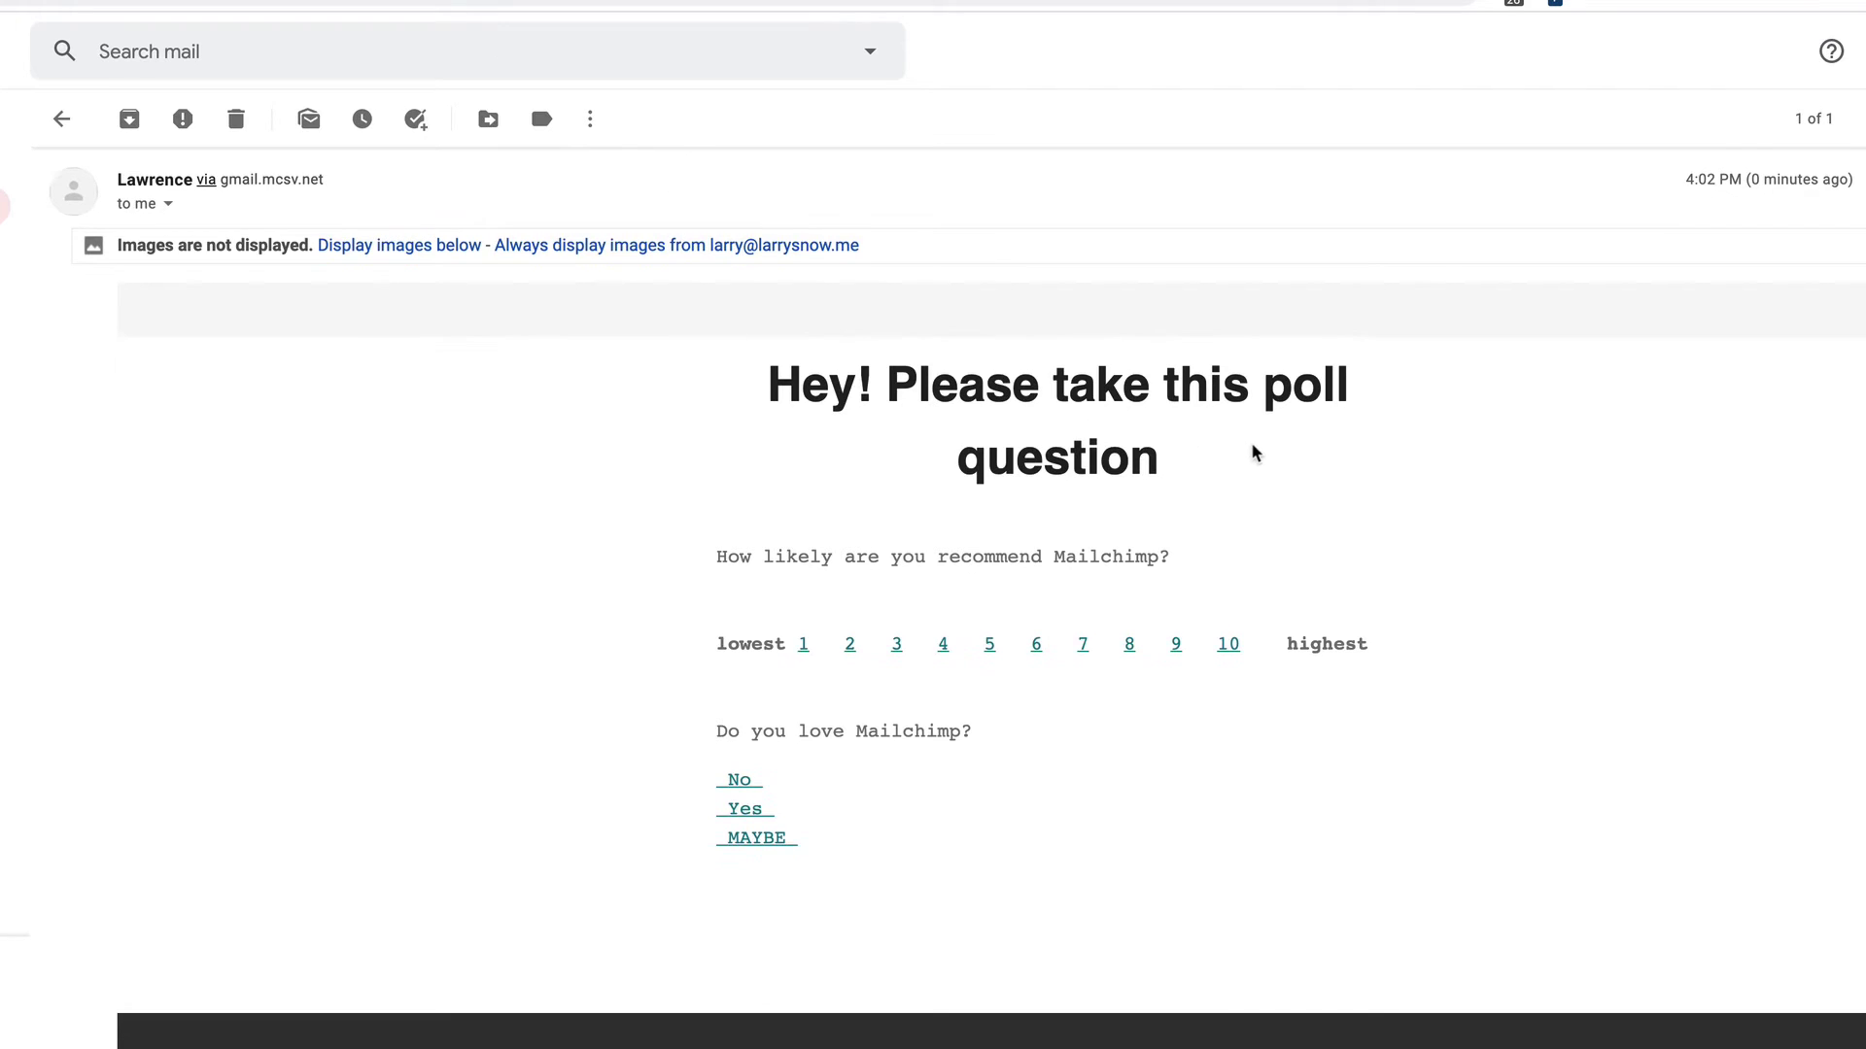
pyautogui.scroll(-1, 1254, 458)
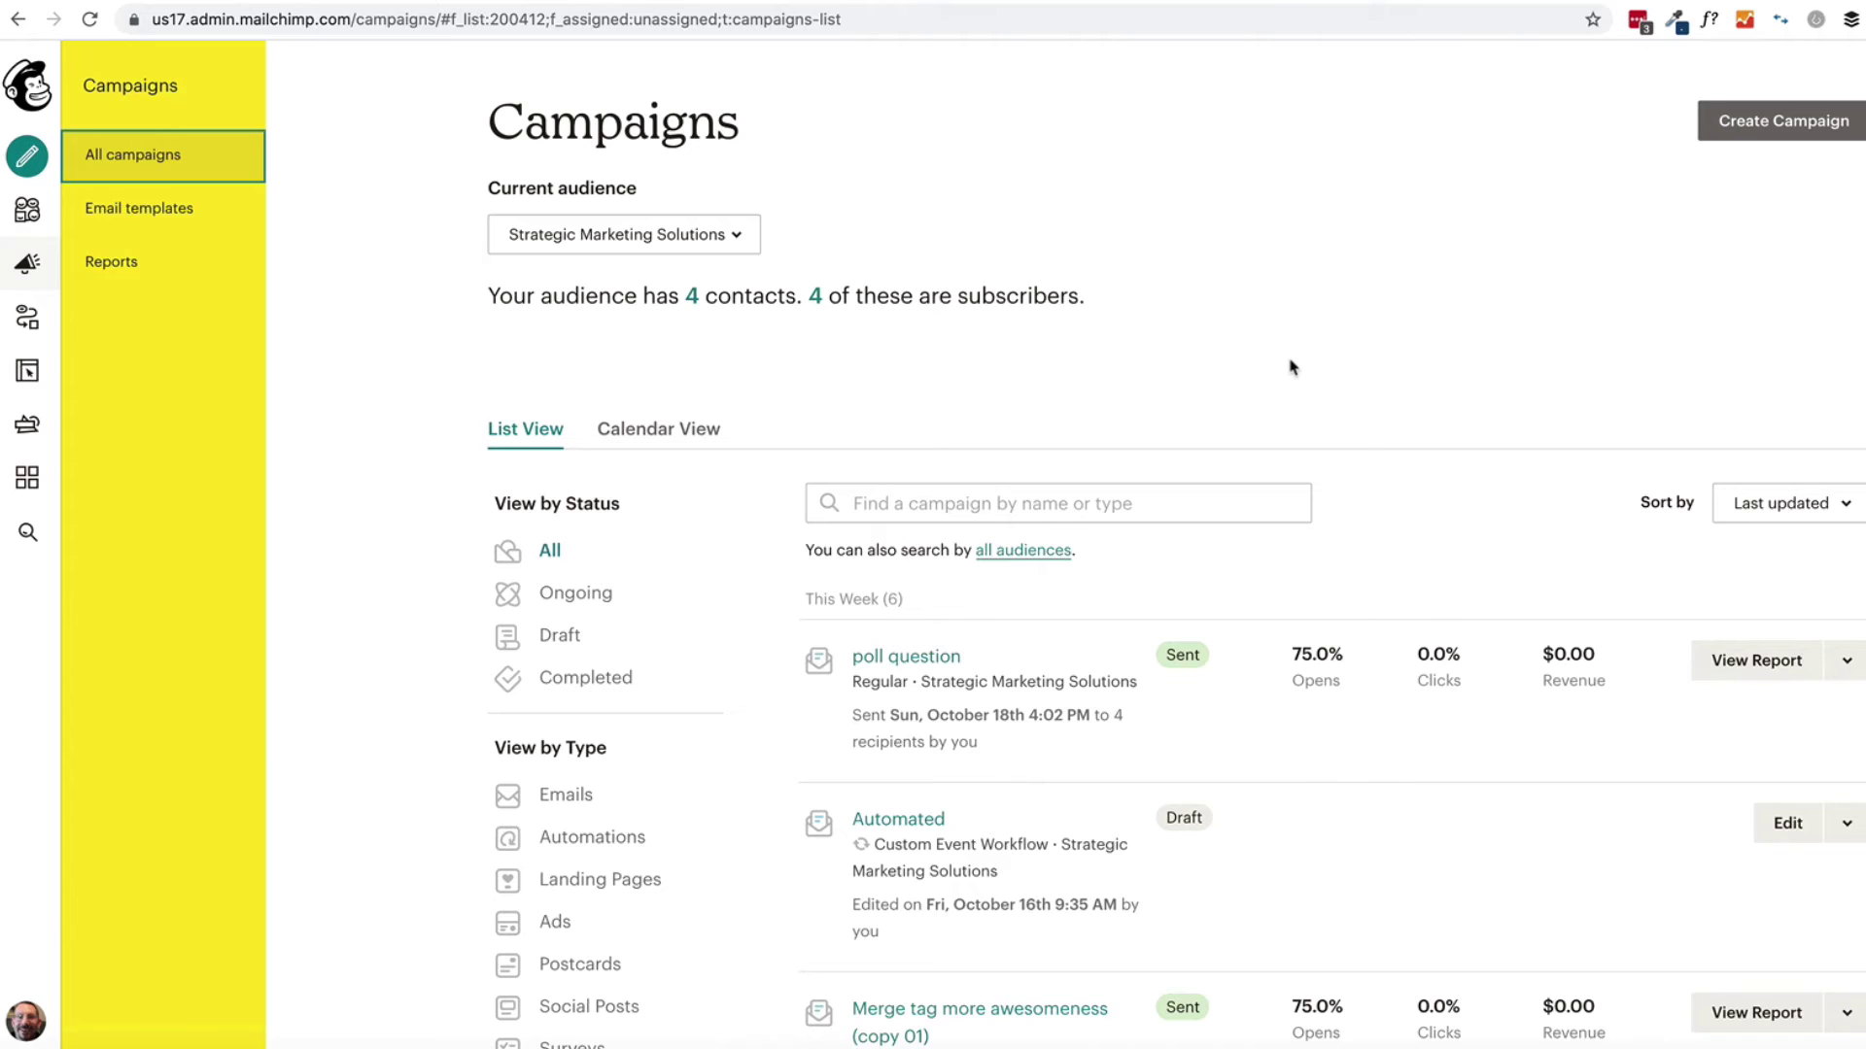
# Open the 'poll question' campaign report from Reports to view its poll results (1 vote, 3 pending).
pyautogui.click(119, 261)
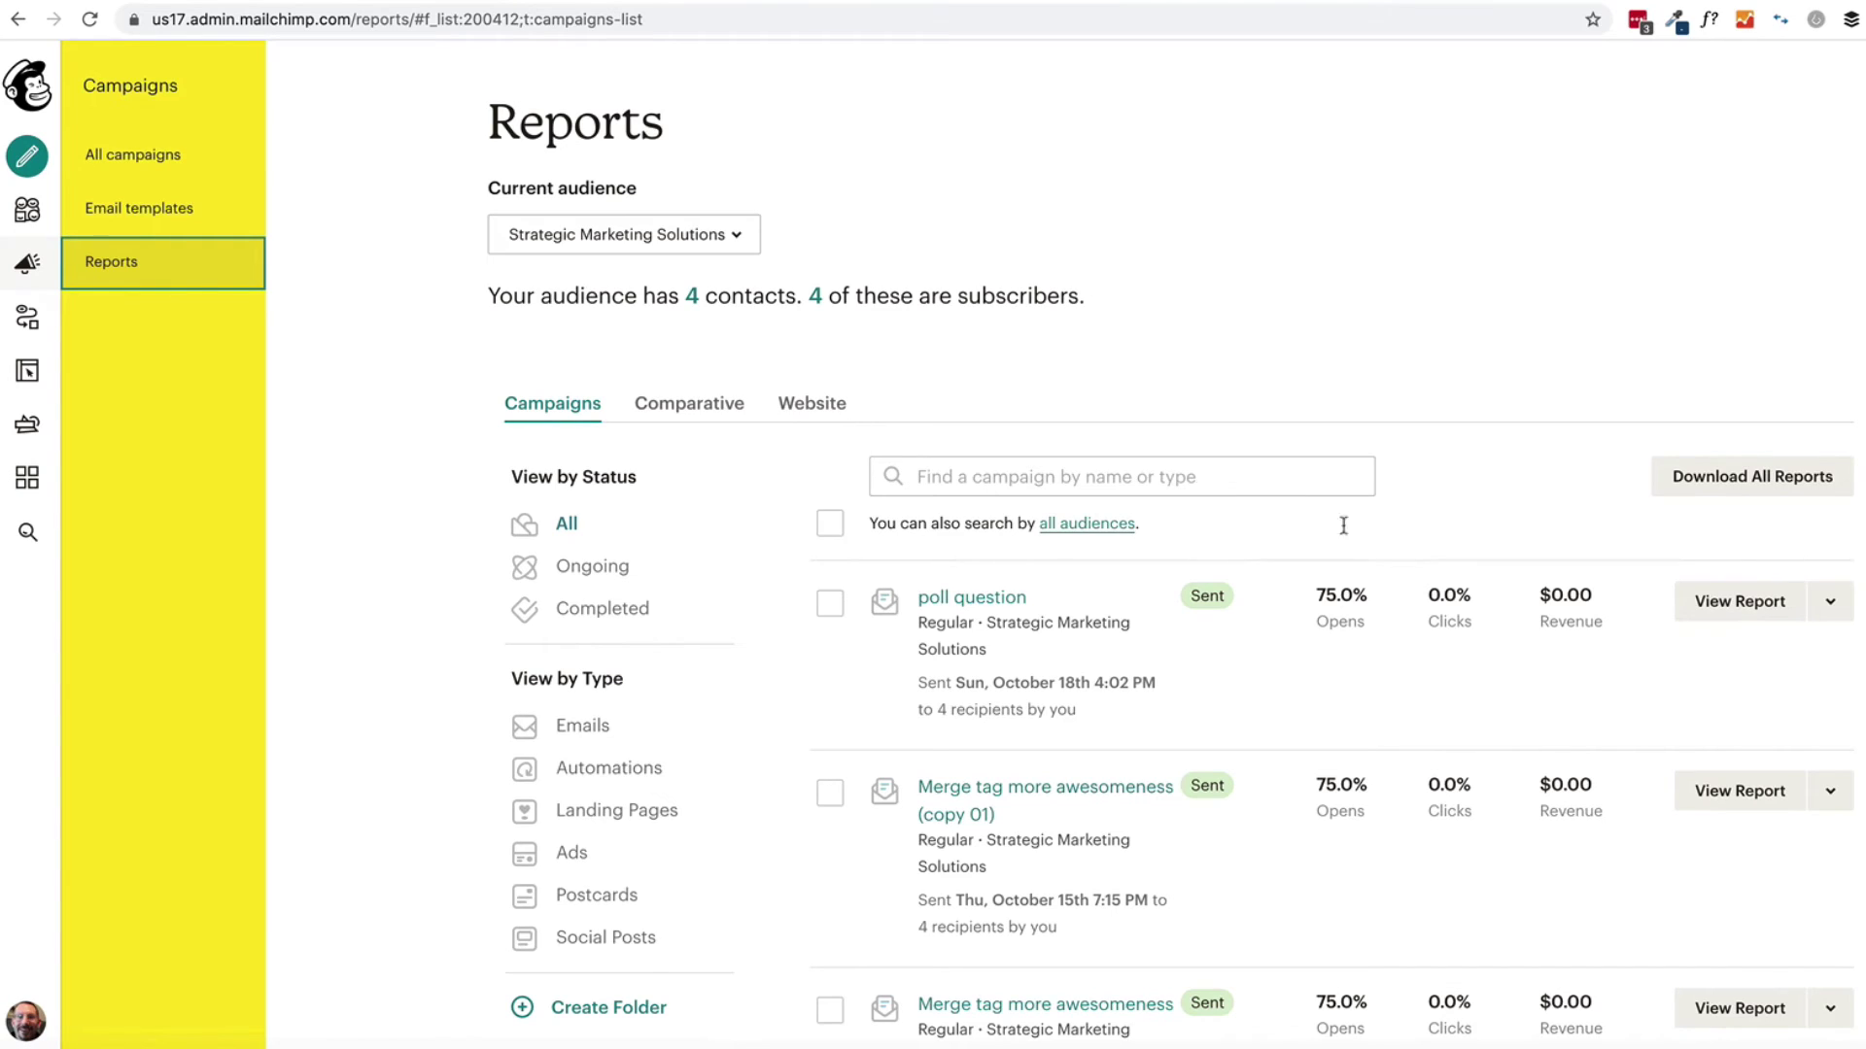
pyautogui.click(1747, 605)
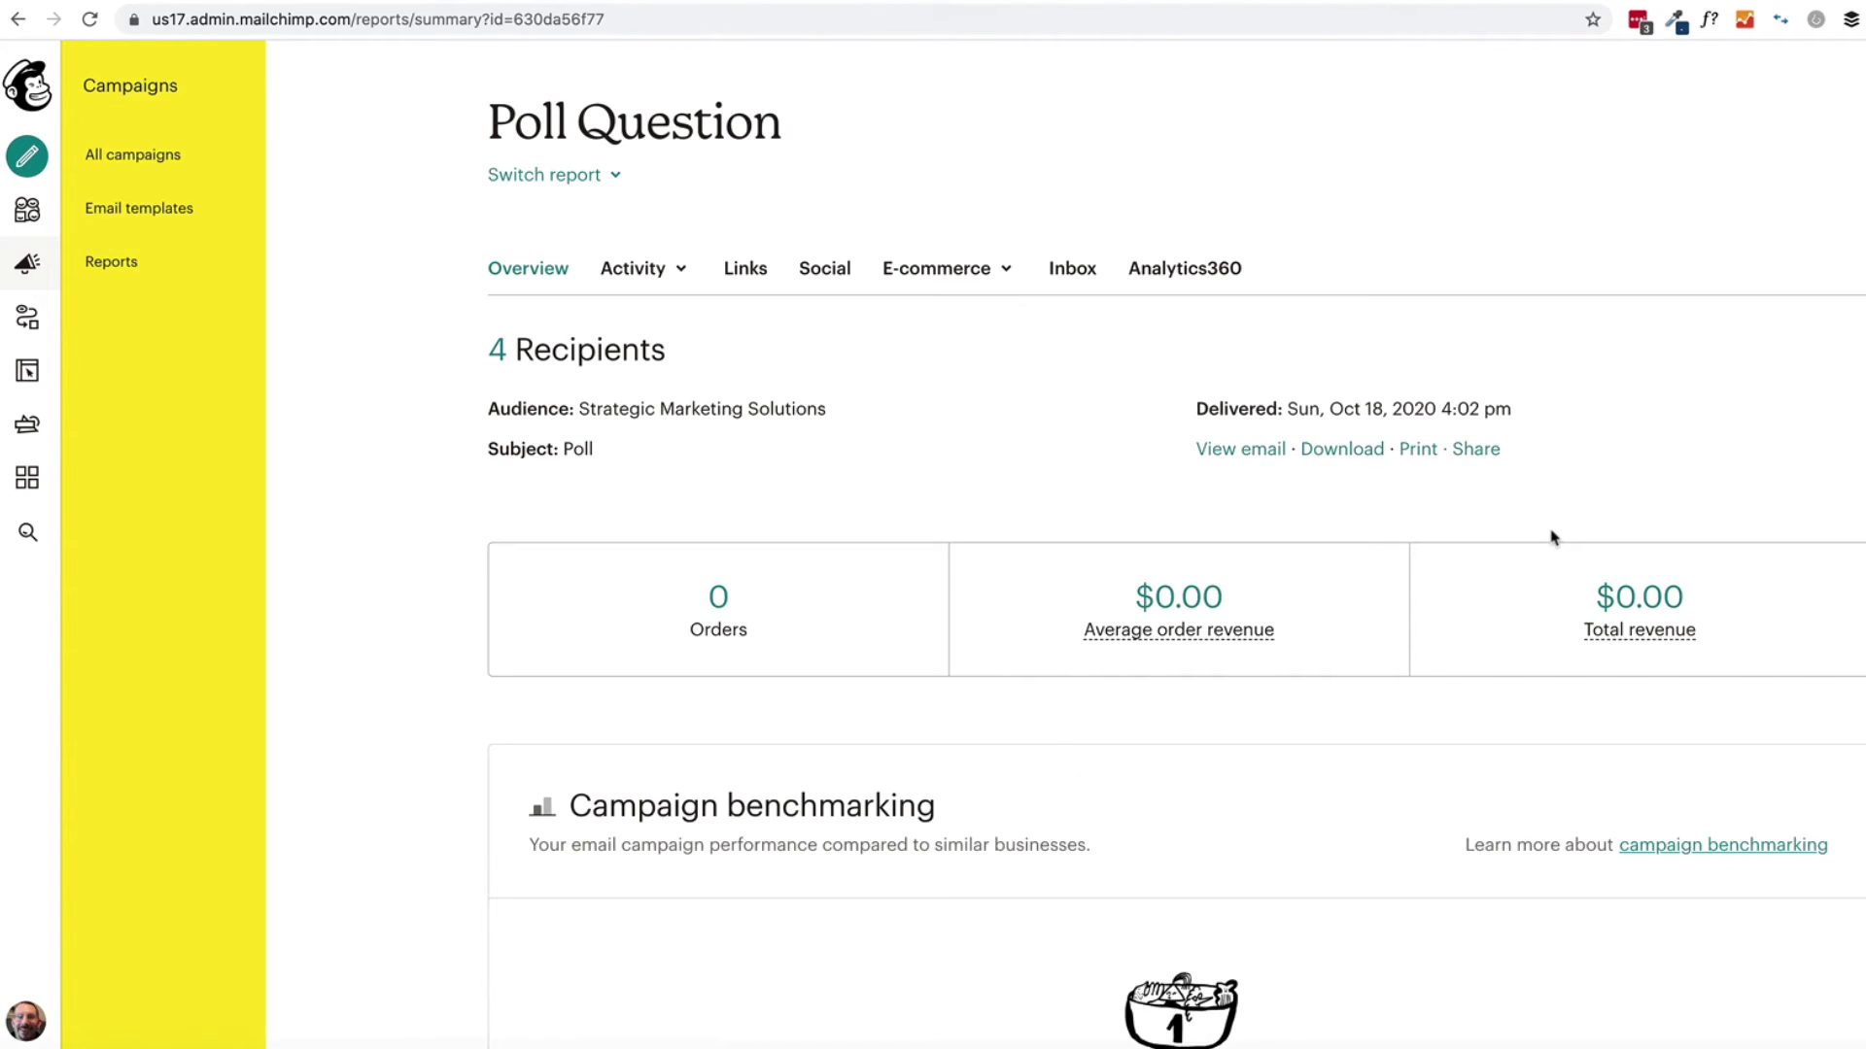
pyautogui.scroll(-2, 1087, 412)
pyautogui.scroll(2, 1088, 412)
pyautogui.click(1193, 271)
pyautogui.scroll(-4, 1438, 369)
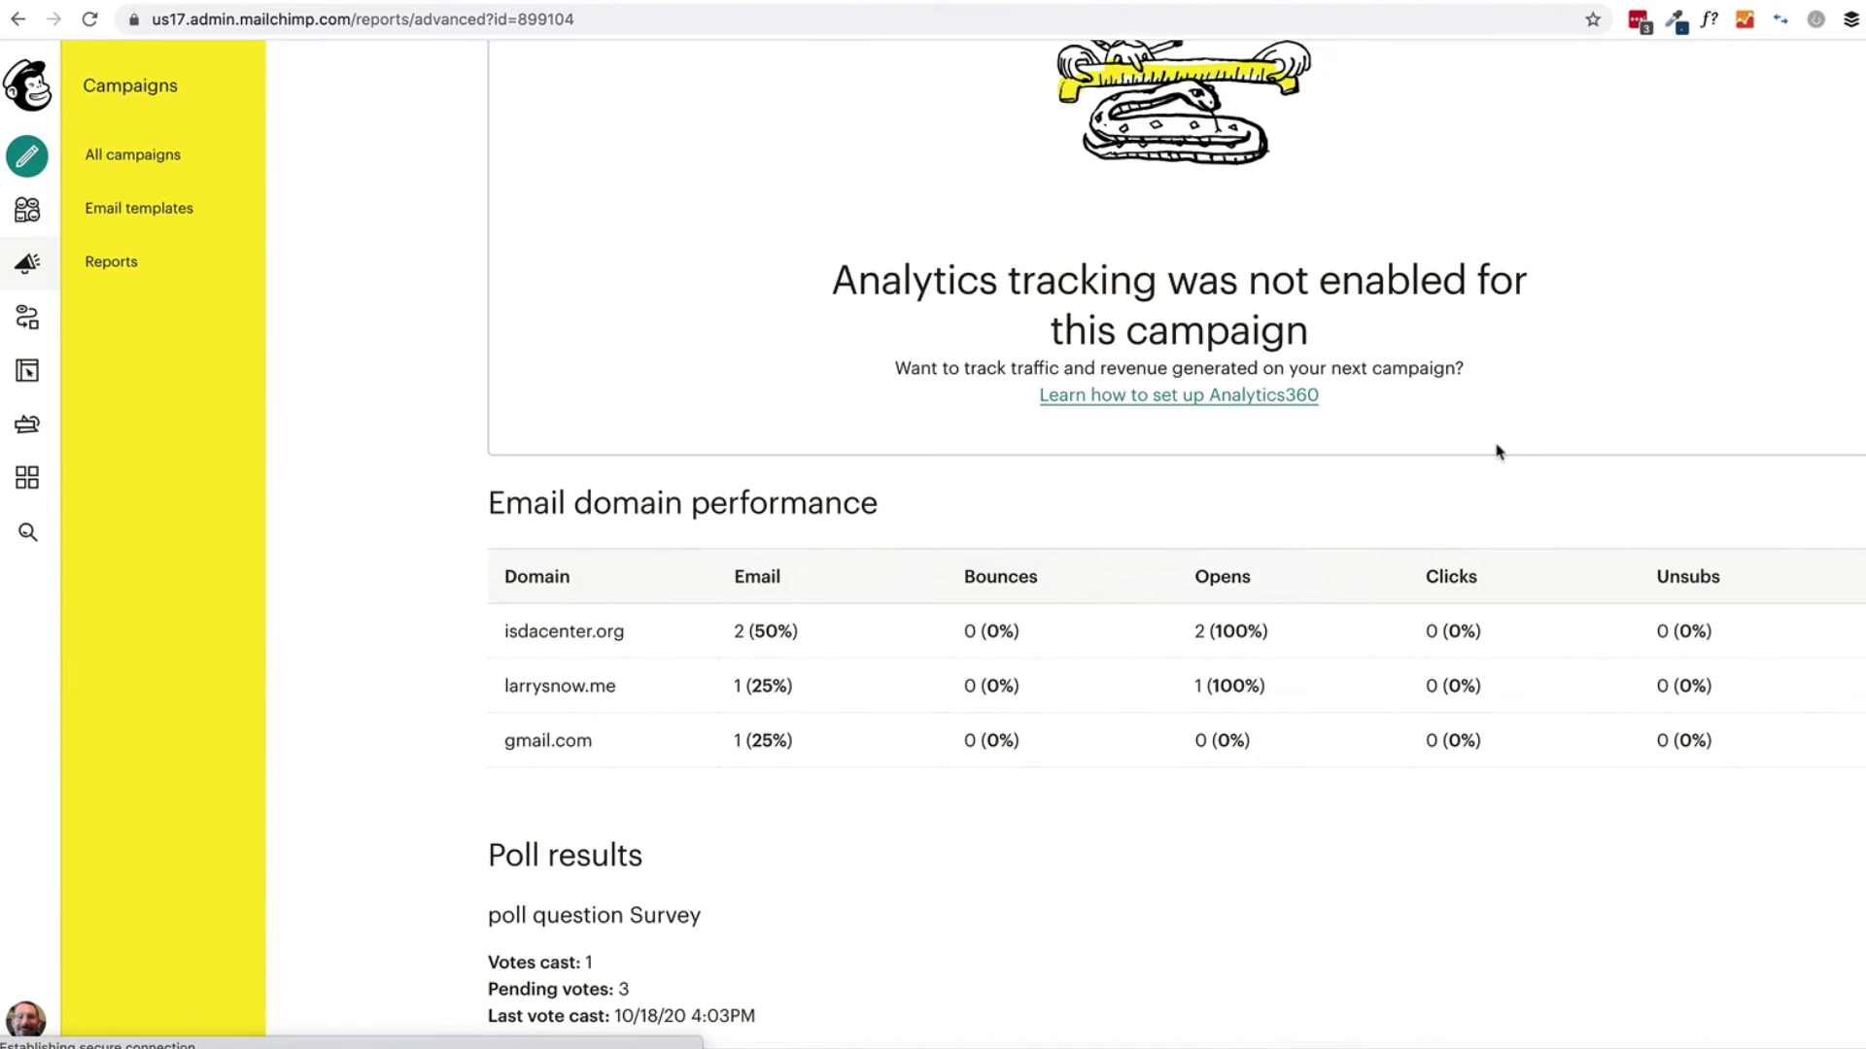
pyautogui.scroll(-6, 1390, 510)
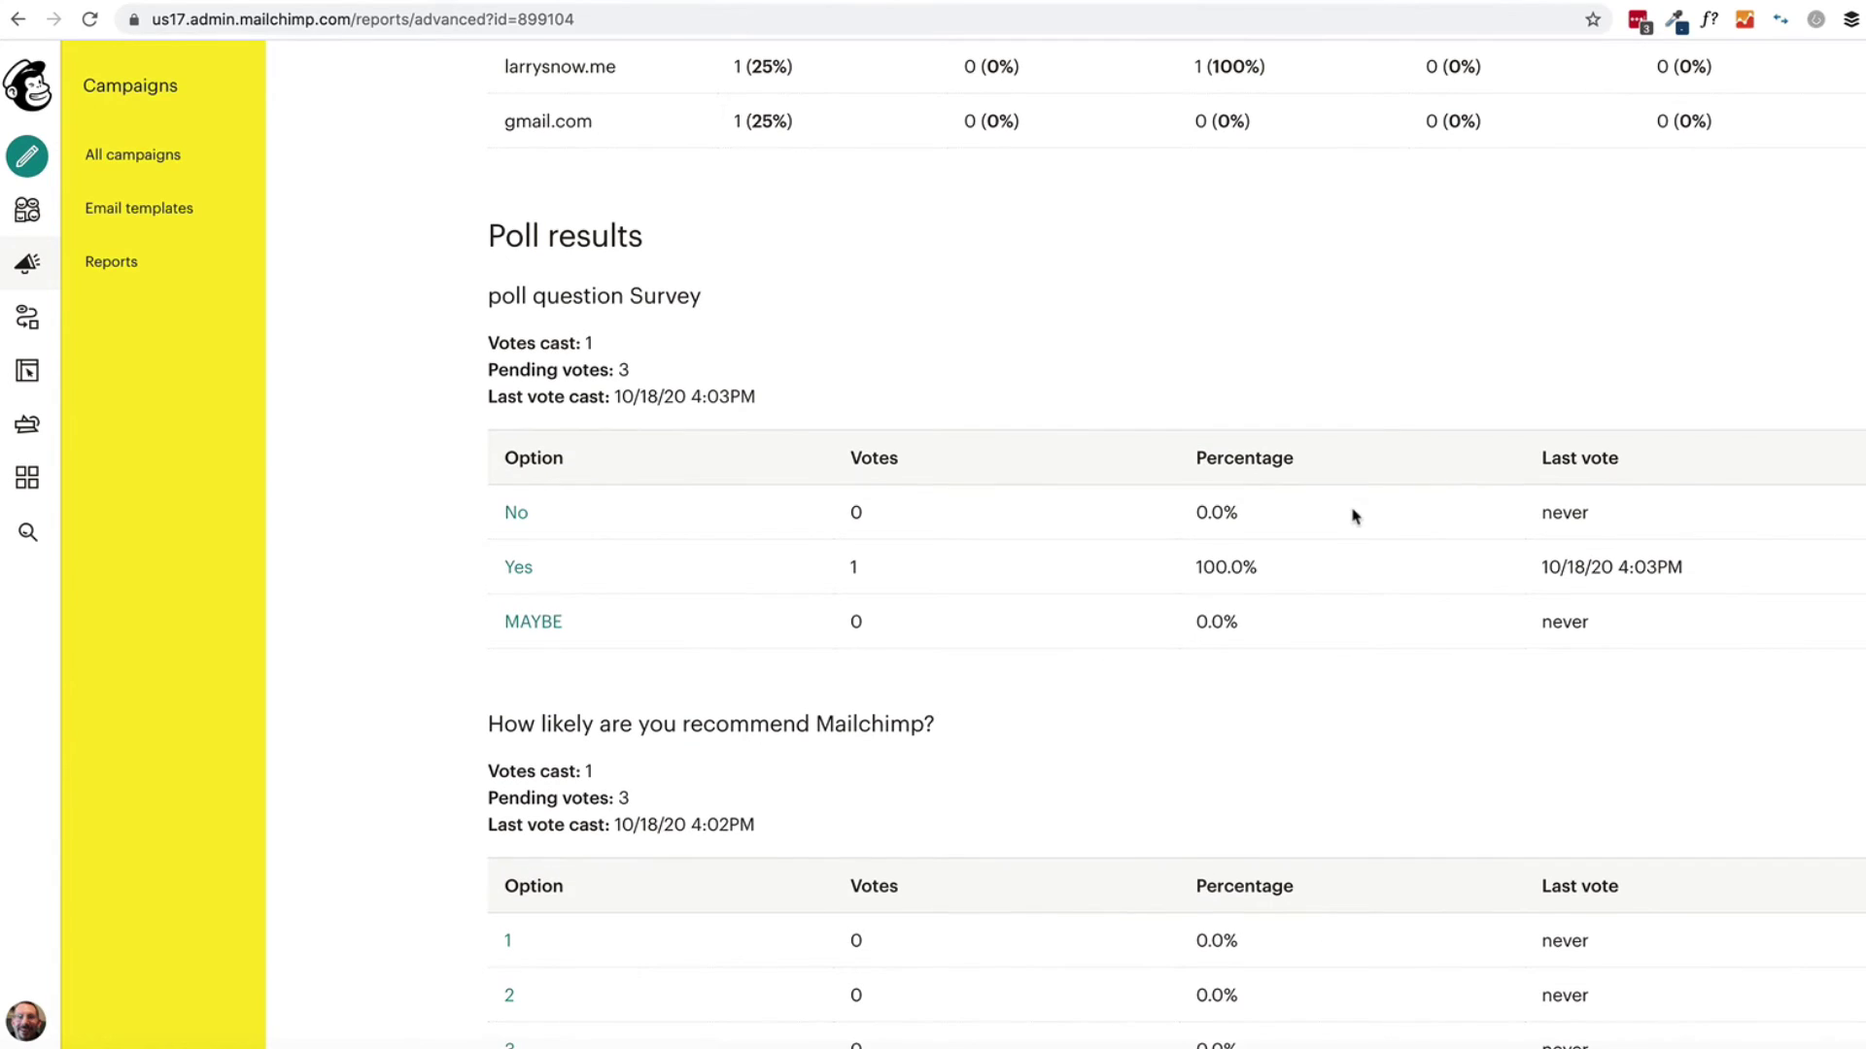
pyautogui.scroll(-1, 1355, 516)
pyautogui.scroll(-1, 1140, 602)
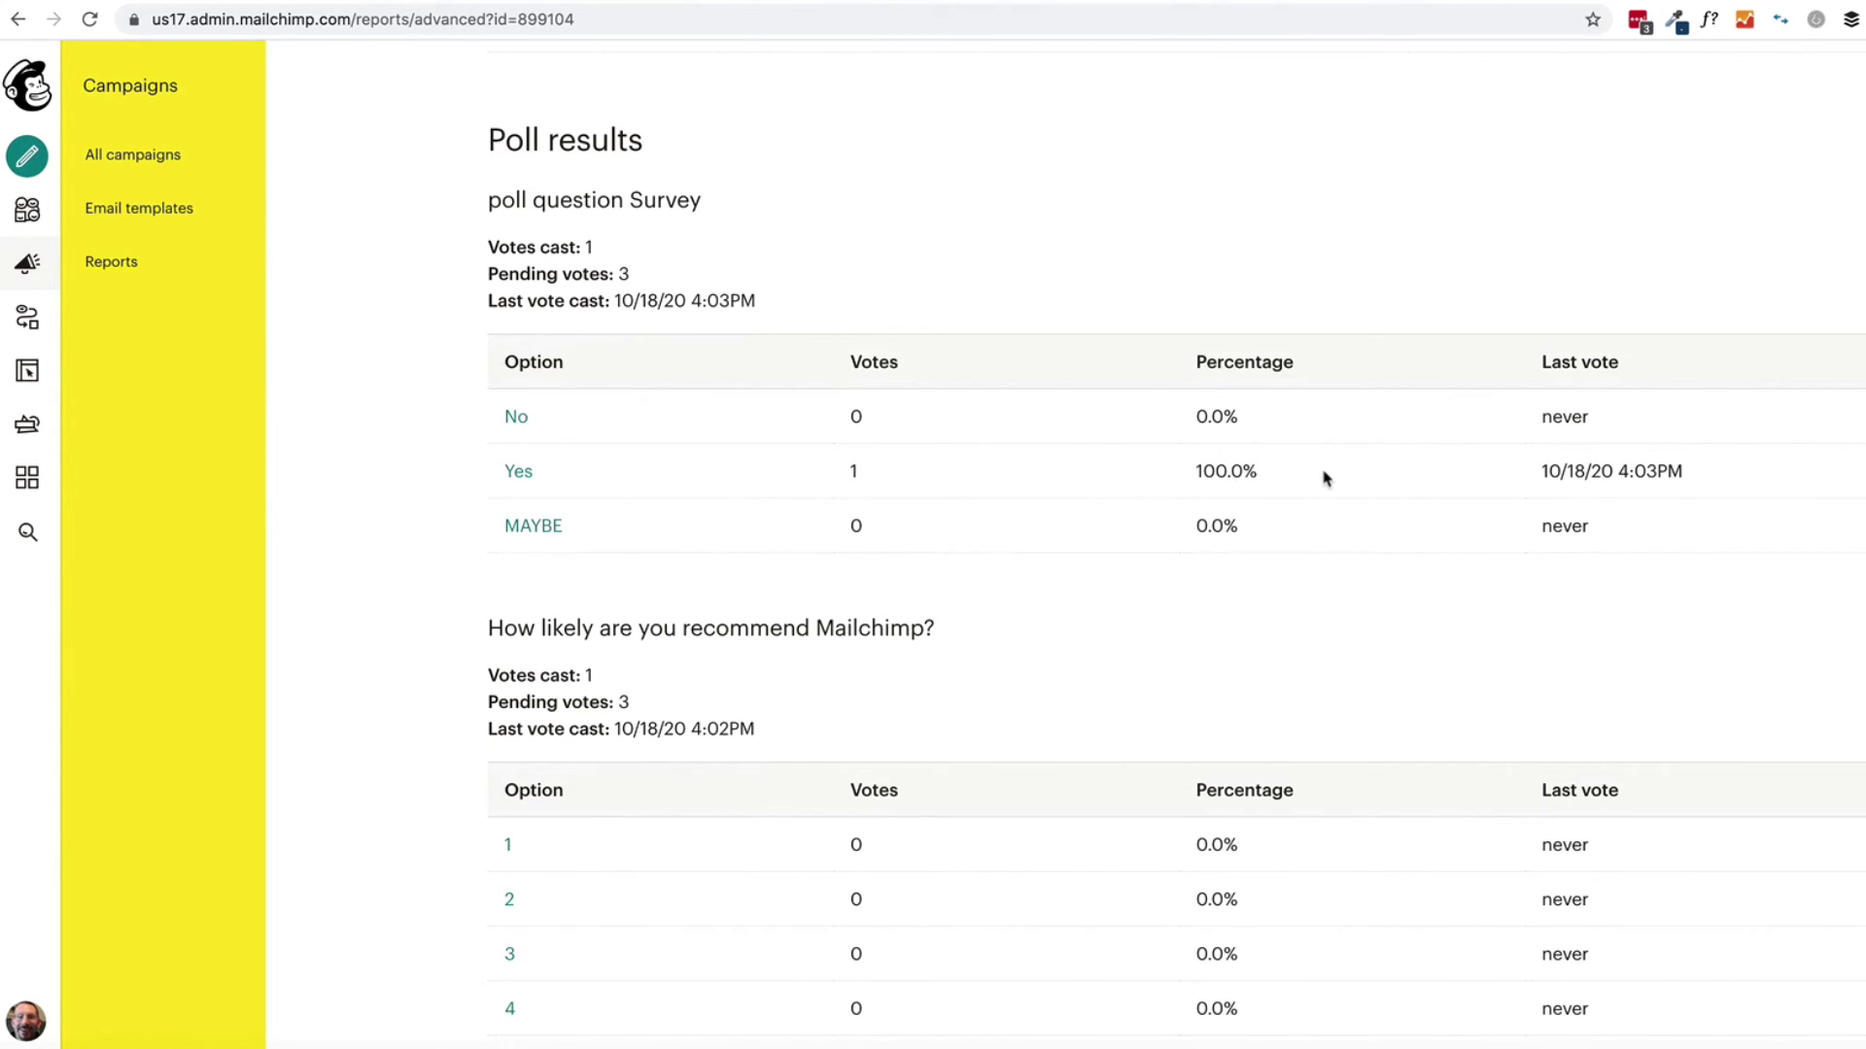
pyautogui.scroll(1, 1326, 479)
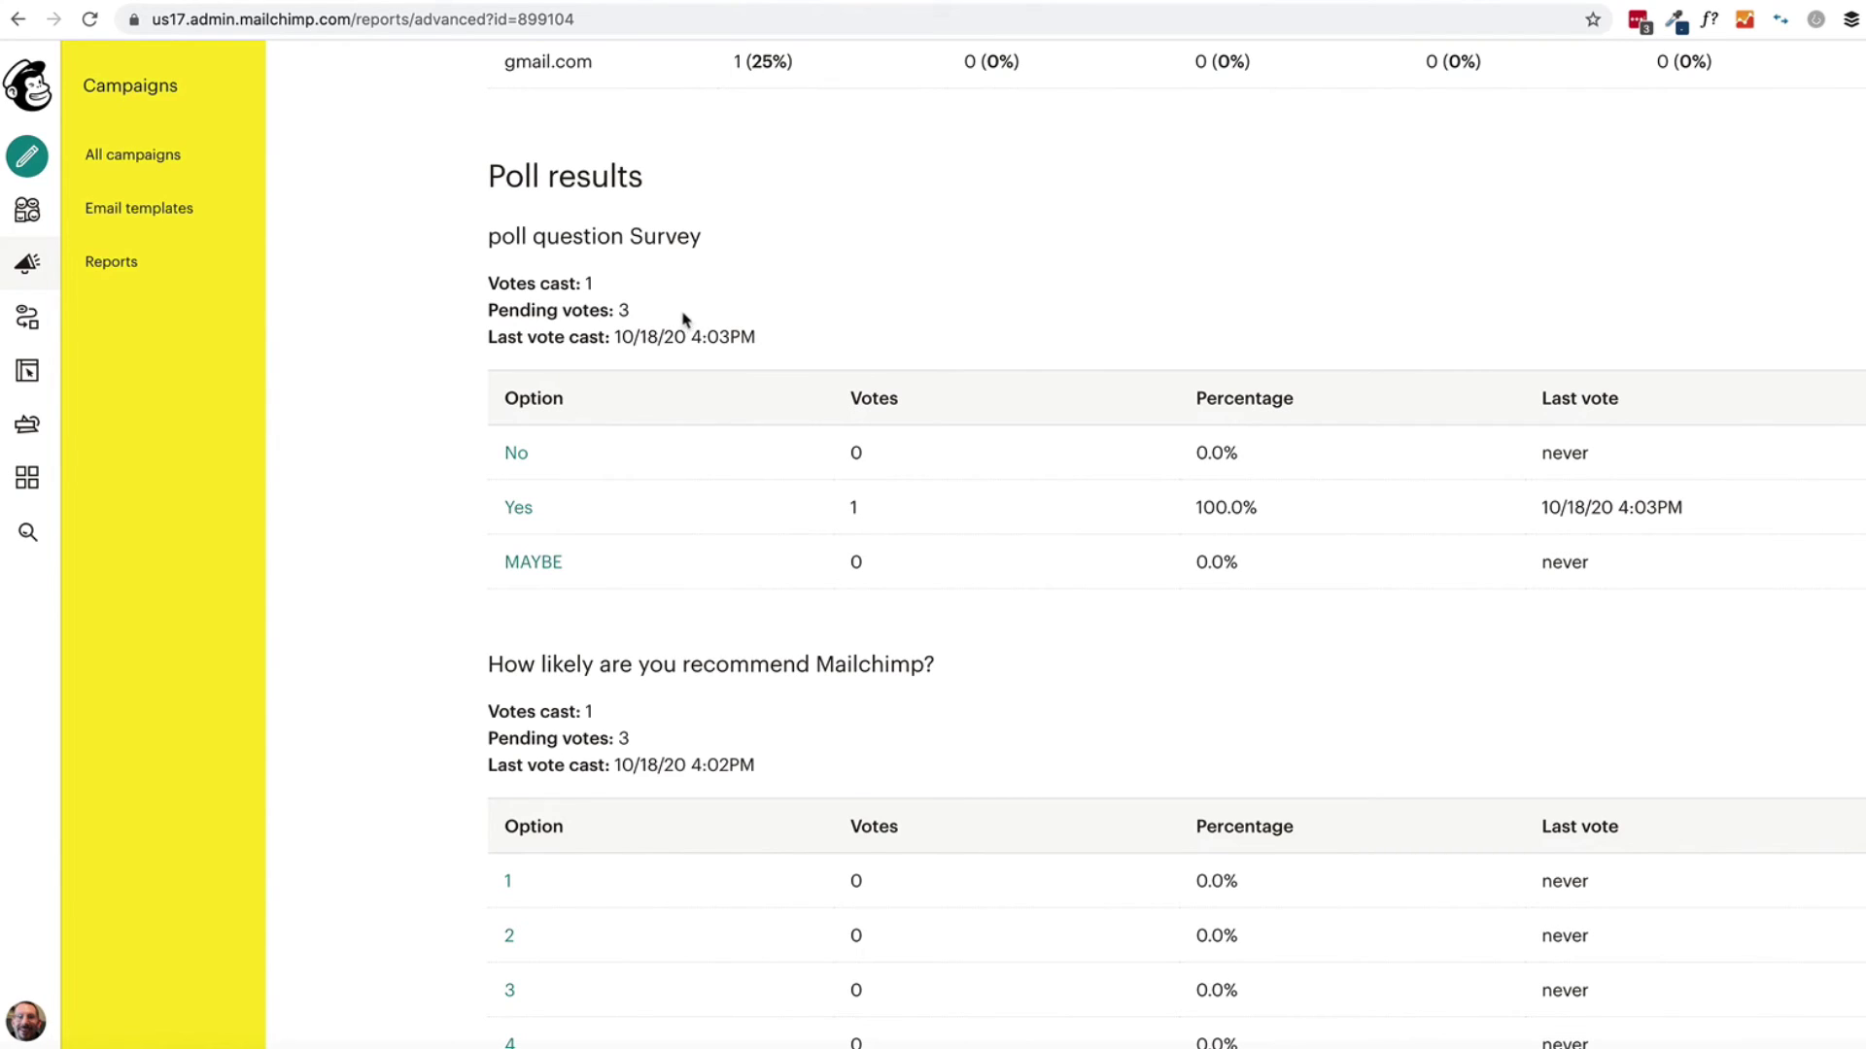
pyautogui.scroll(-1, 680, 321)
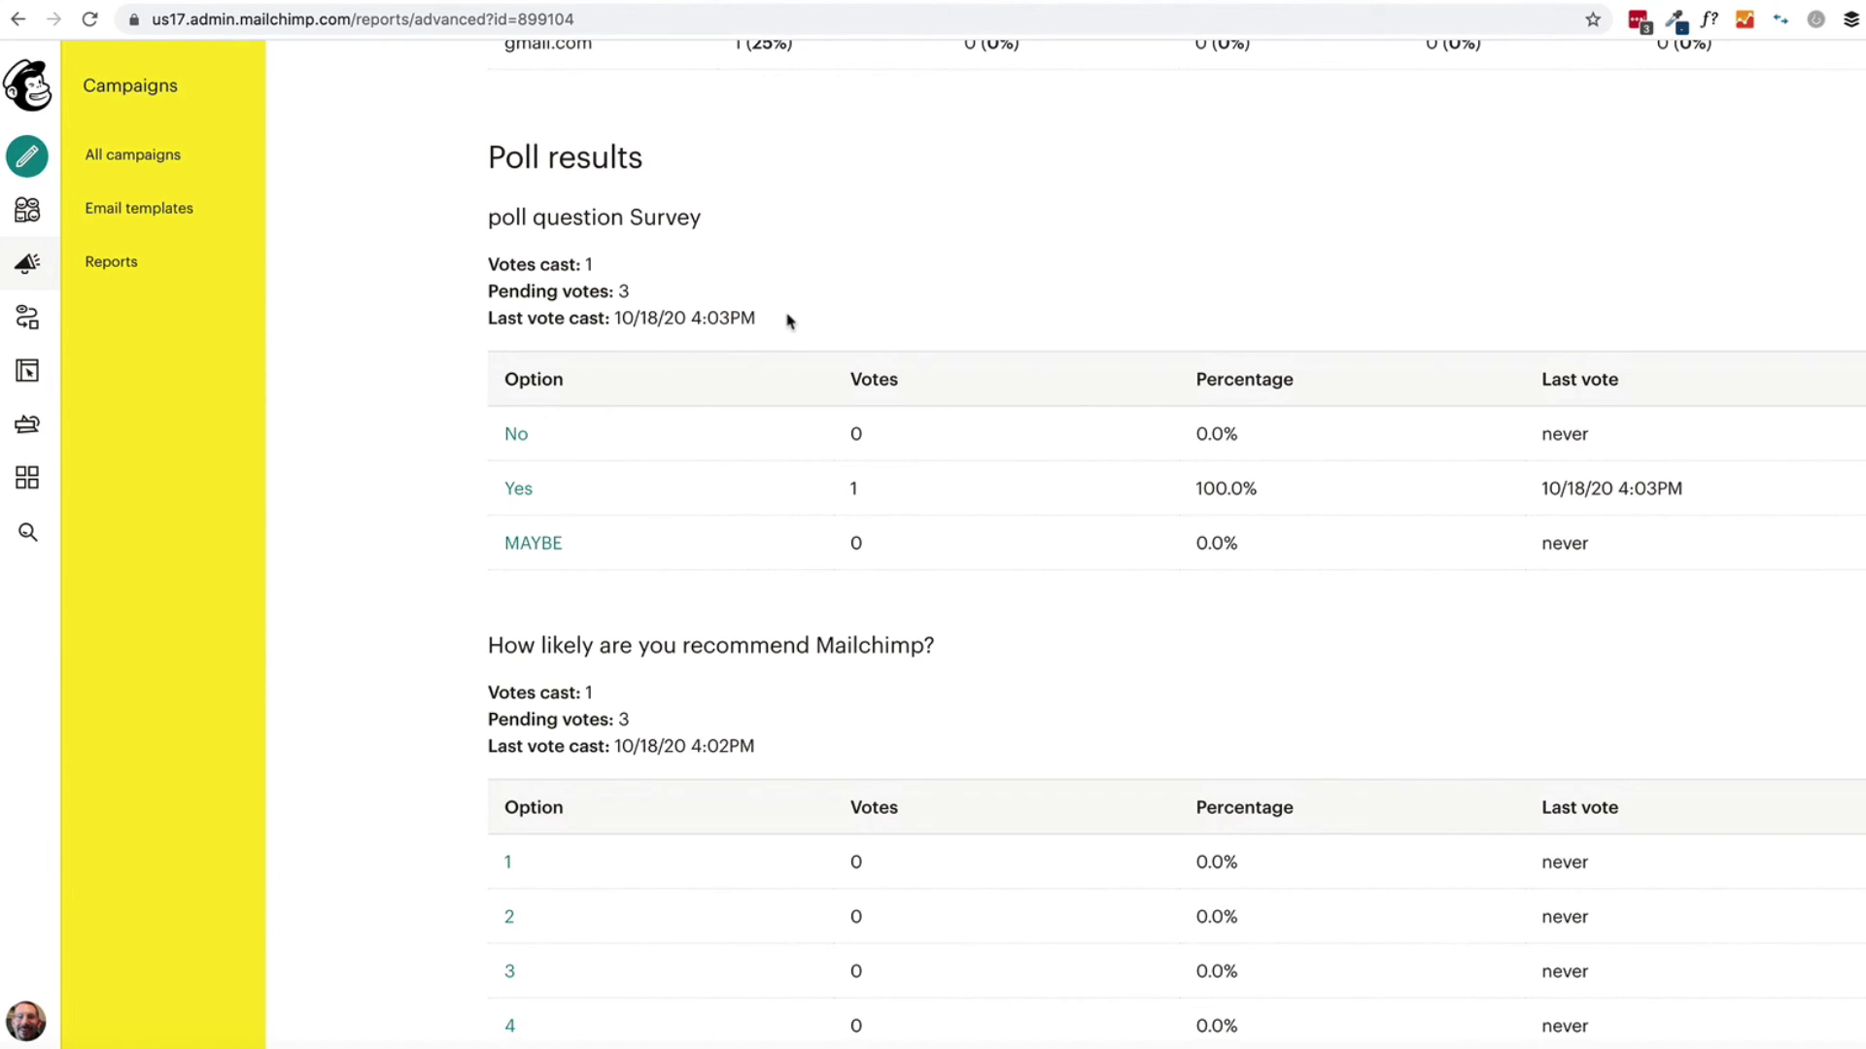
pyautogui.scroll(-2, 786, 321)
pyautogui.scroll(-2, 787, 321)
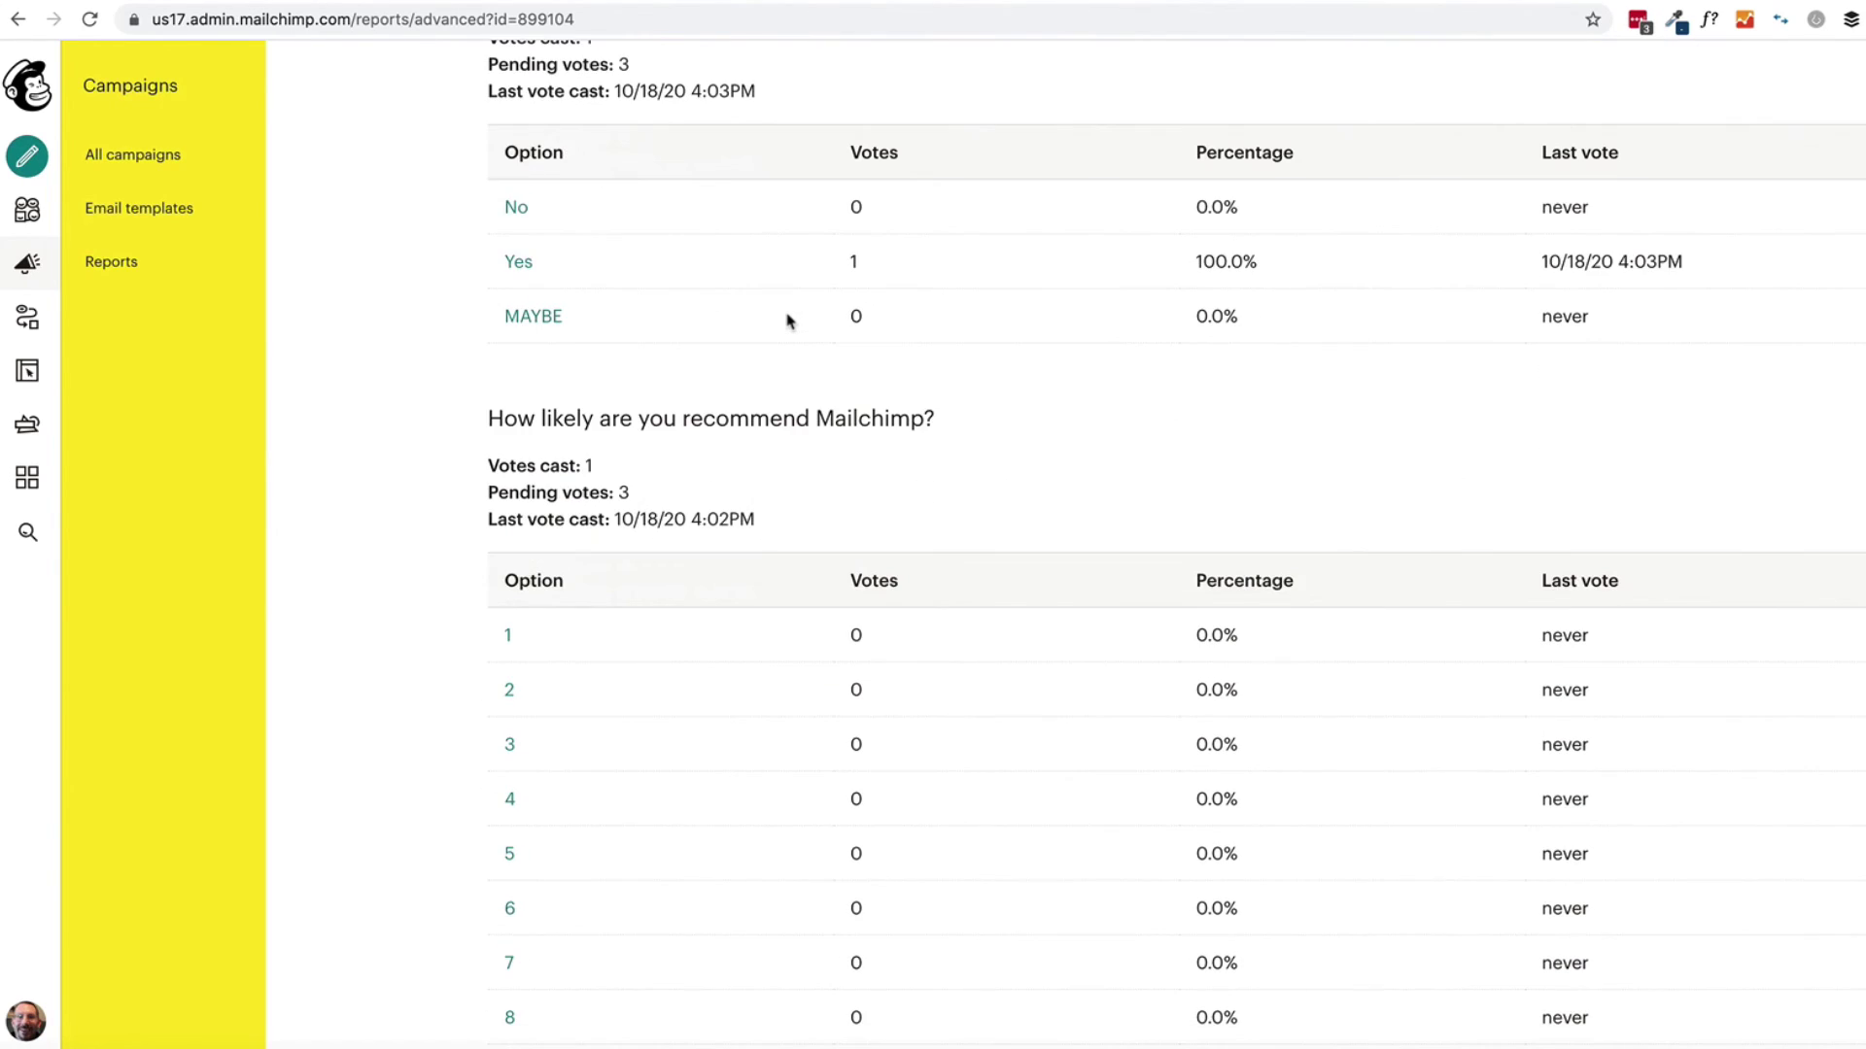
pyautogui.scroll(-3, 787, 320)
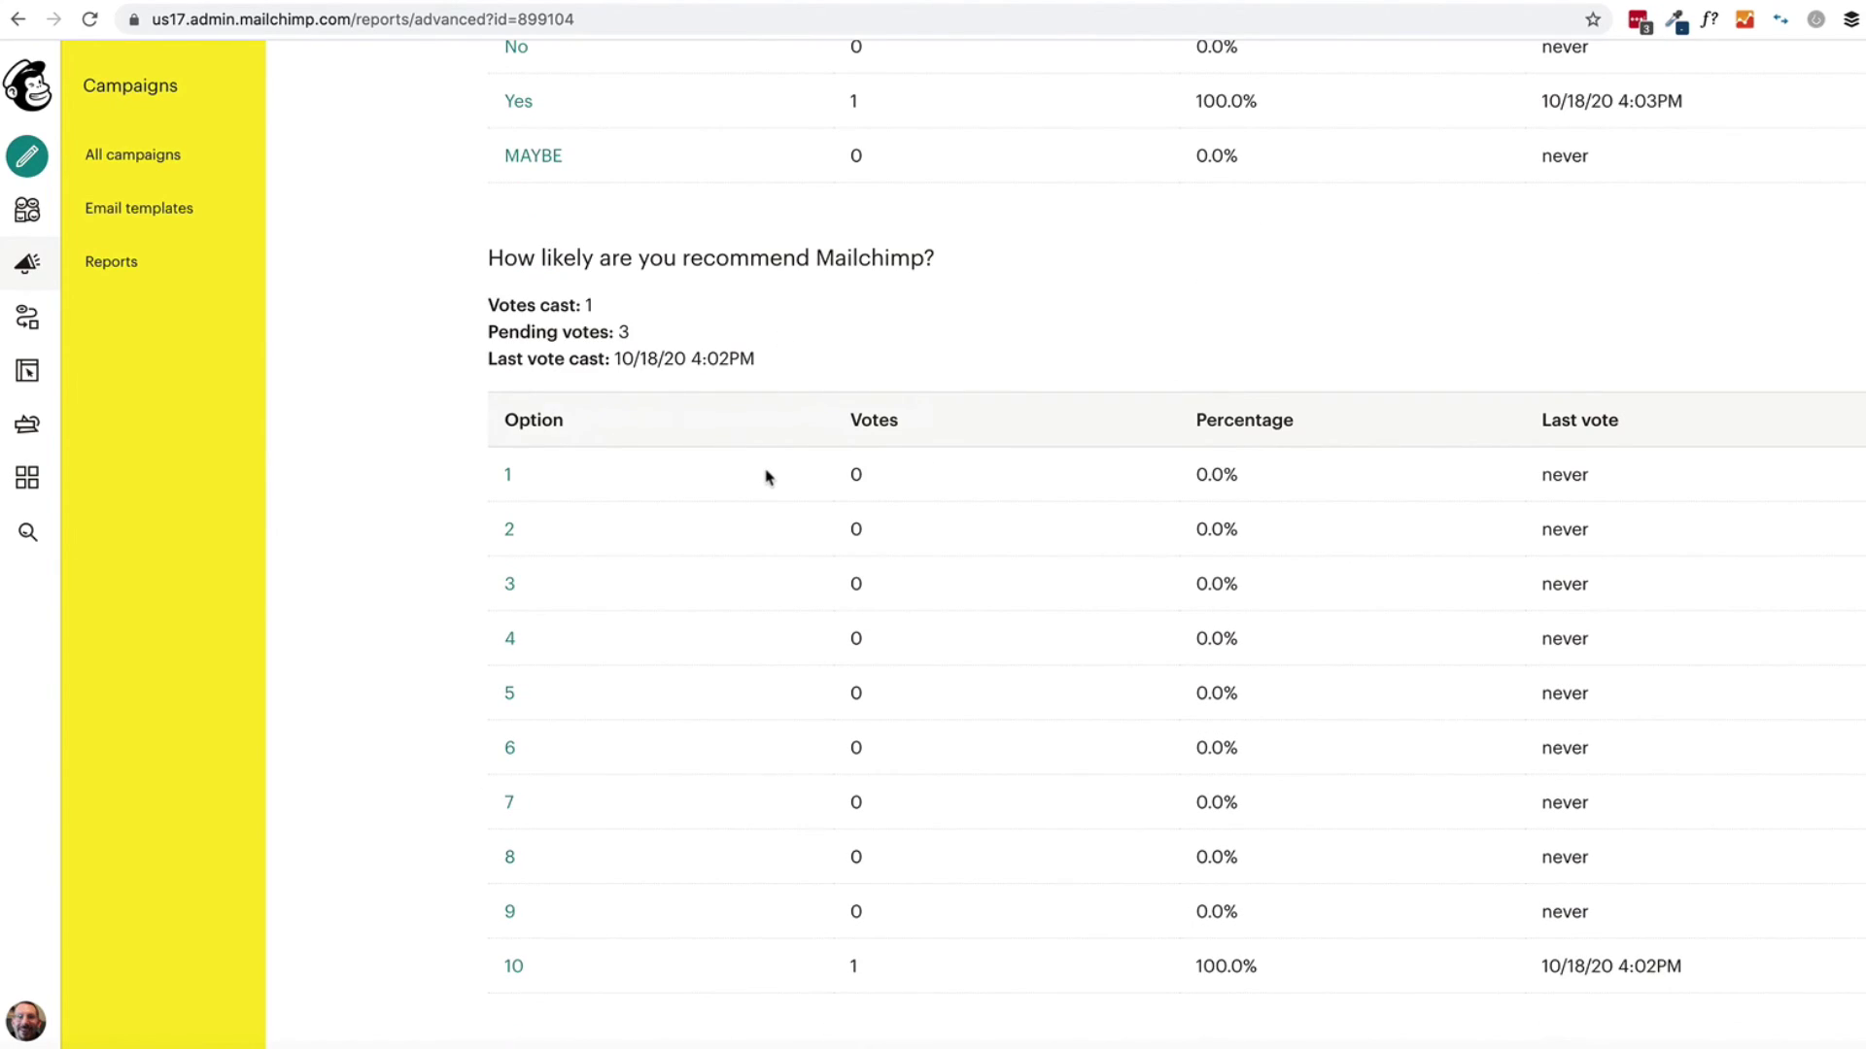